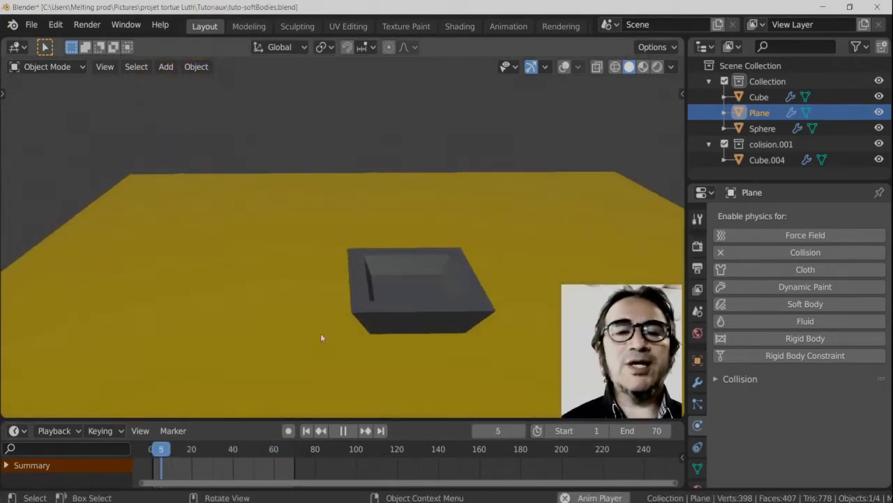
Select the beach ball, stop the playback and rewind the animation to frame 0
middle_click_drag(356, 320, 308, 287)
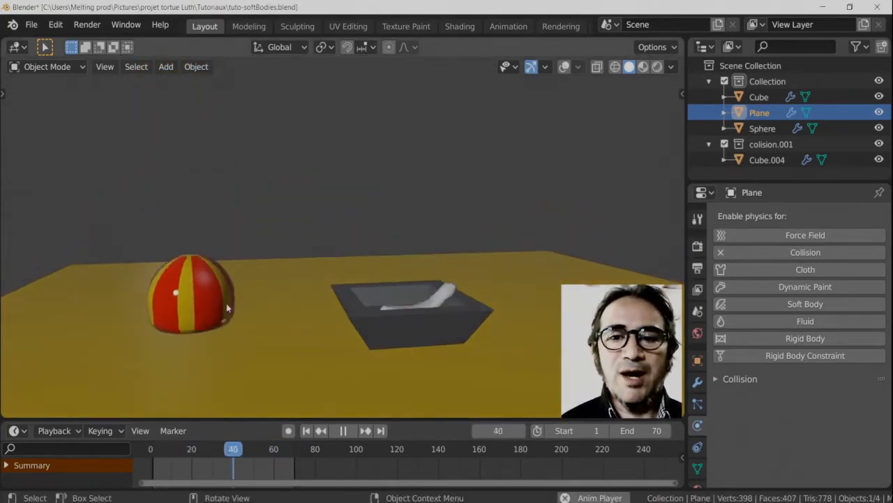
left_click(200, 268)
left_click(343, 431)
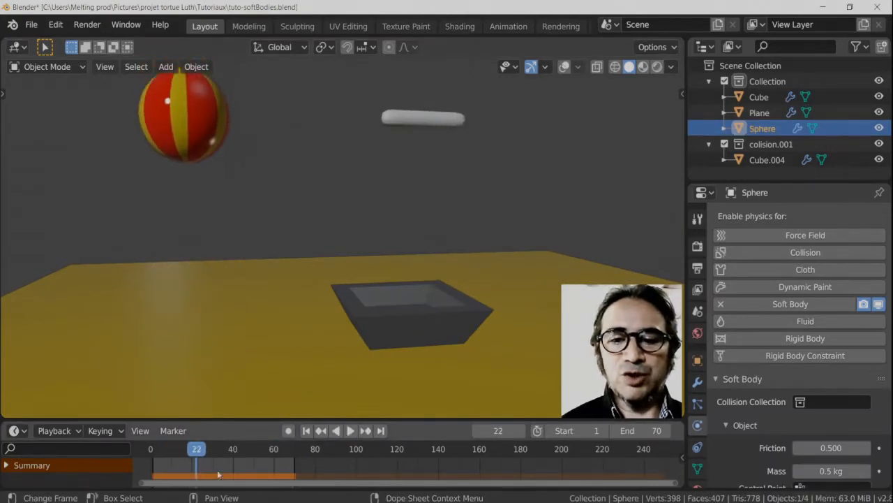
left_click_drag(196, 455, 151, 453)
middle_click_drag(164, 398, 354, 137)
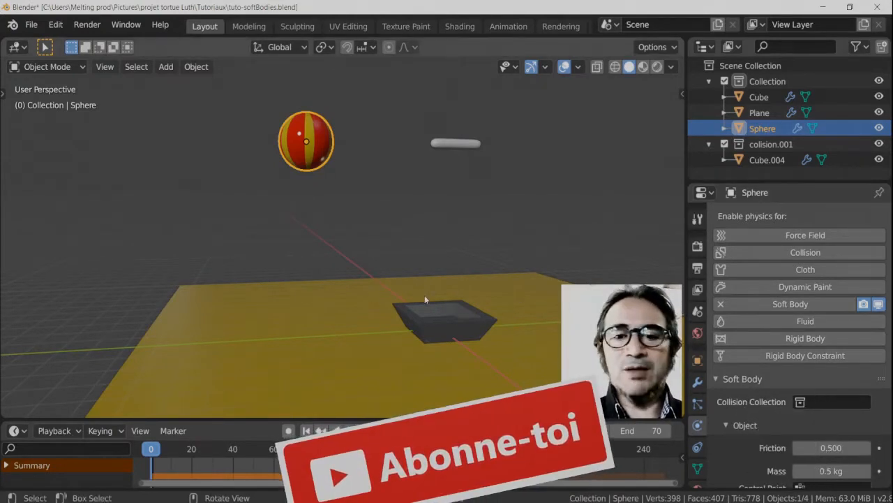
Play the simulation up to frame 34 and move the beach ball lower above the yellow plane
middle_click_drag(424, 295, 412, 275)
key("space")
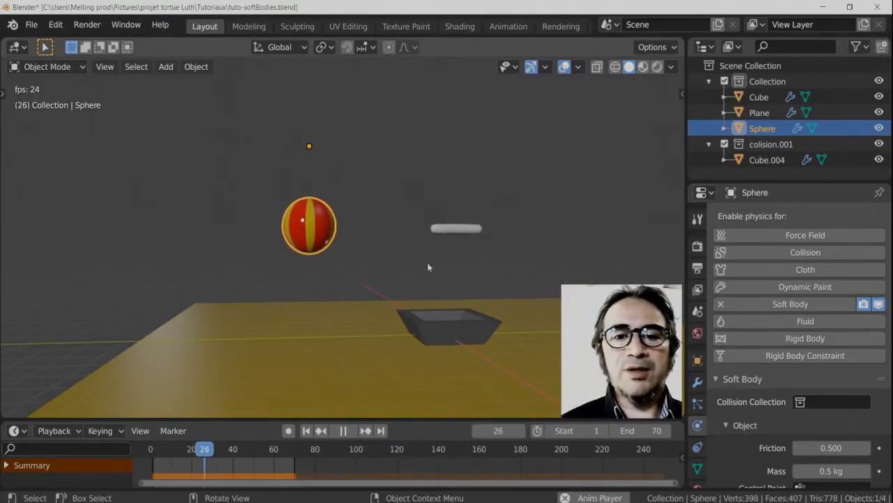
middle_click_drag(314, 317, 296, 338)
key("space")
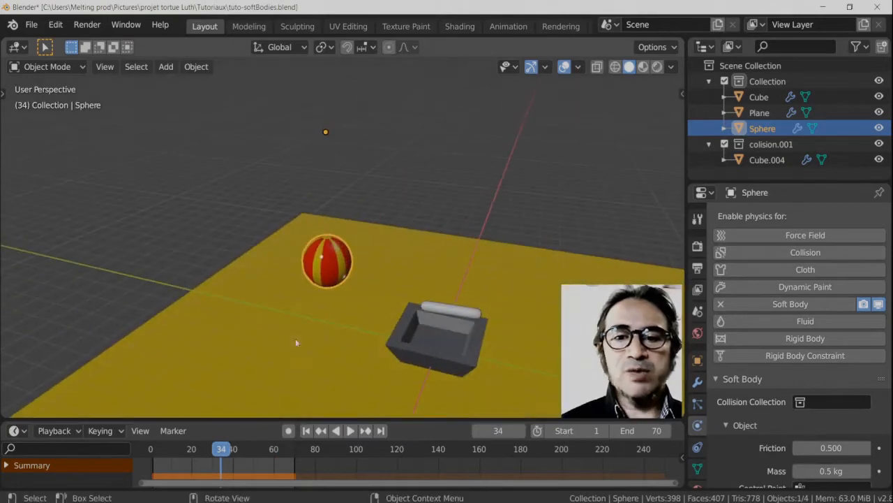
key("g")
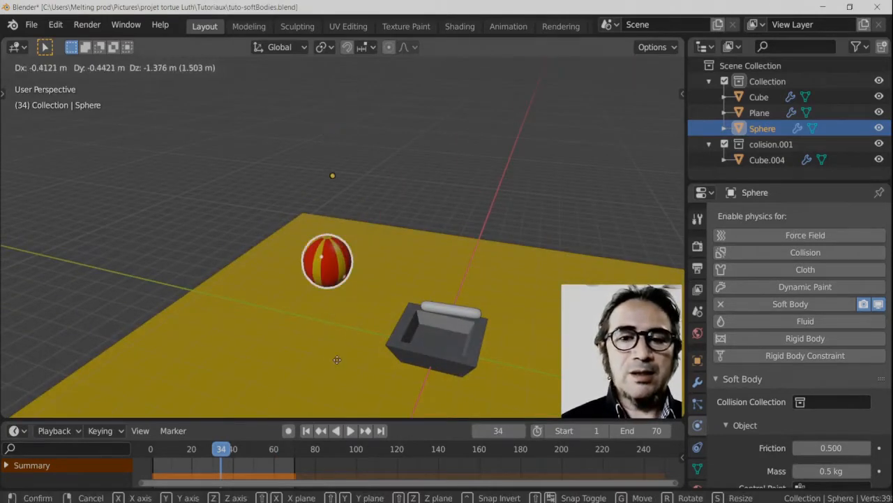
left_click(333, 325)
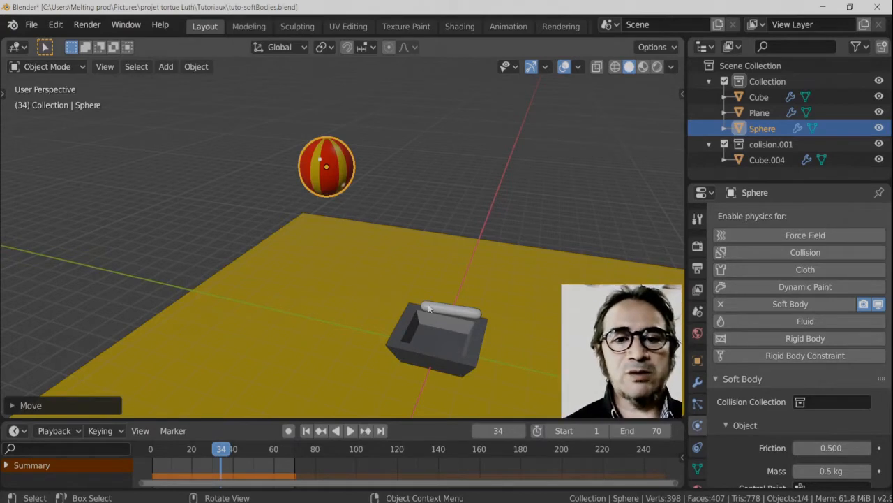
Select the white tube, rewind to frame 0 and play its fall into the box up to frame 55
middle_click_drag(360, 283, 458, 293)
left_click(458, 296)
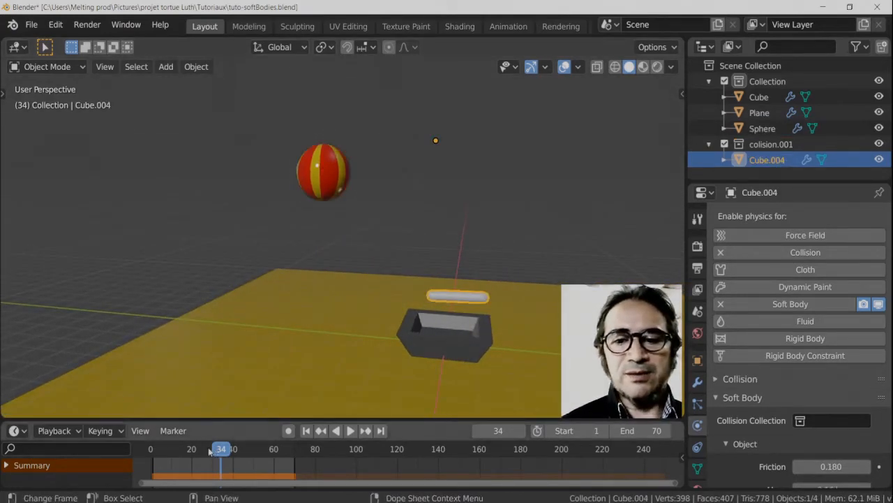
left_click_drag(209, 451, 150, 450)
middle_click_drag(314, 279, 438, 189)
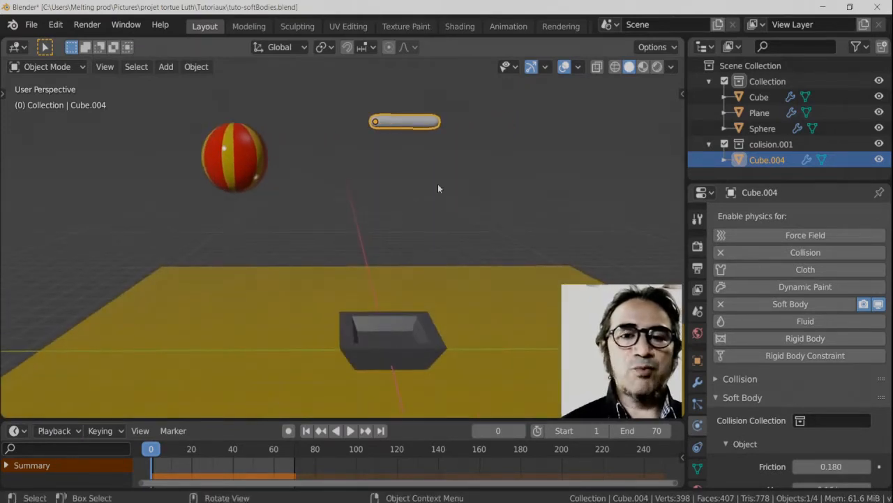
key("space")
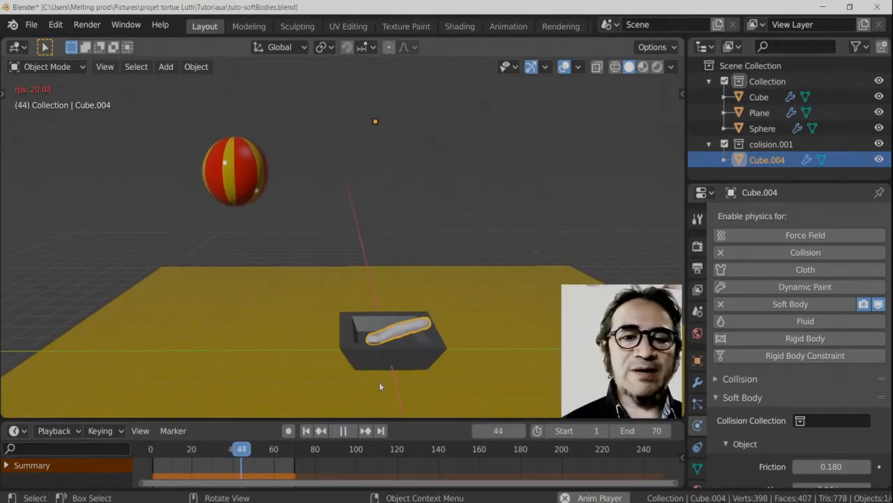
key("space")
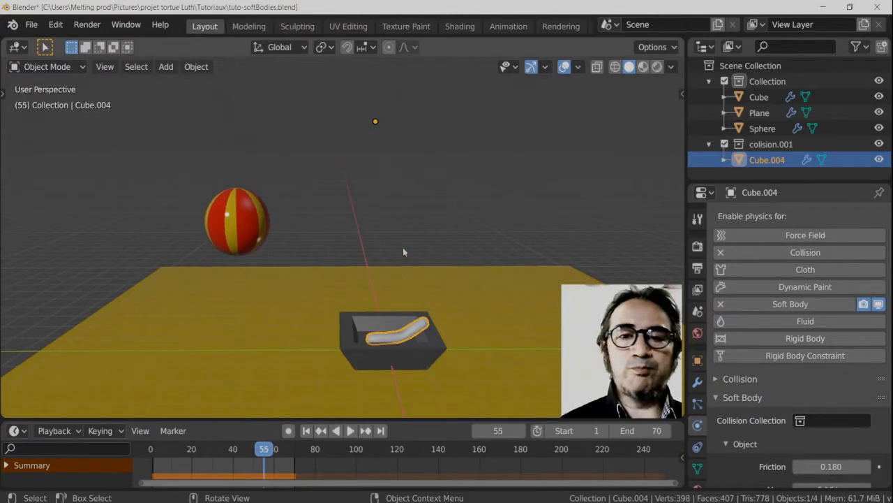
Lengthen the white tube's mesh by scaling it along the Y axis to over twice its length
key("Tab")
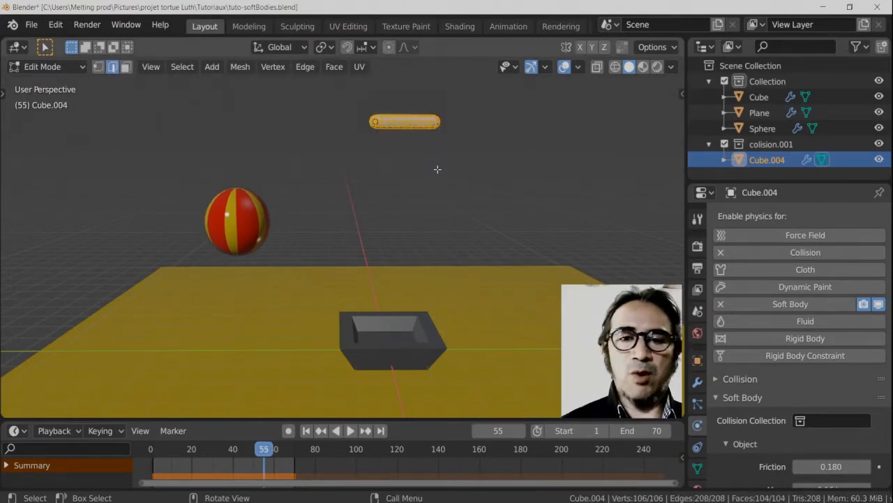
key("s")
key("x")
key("y")
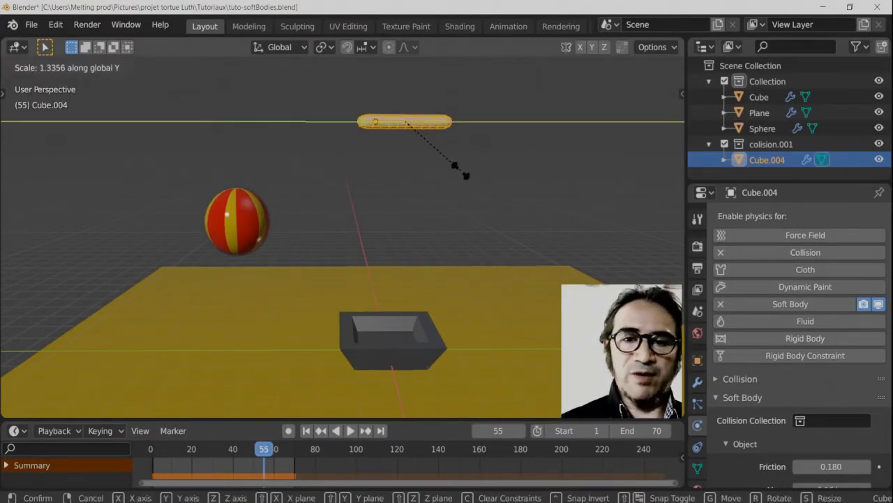
left_click(514, 170)
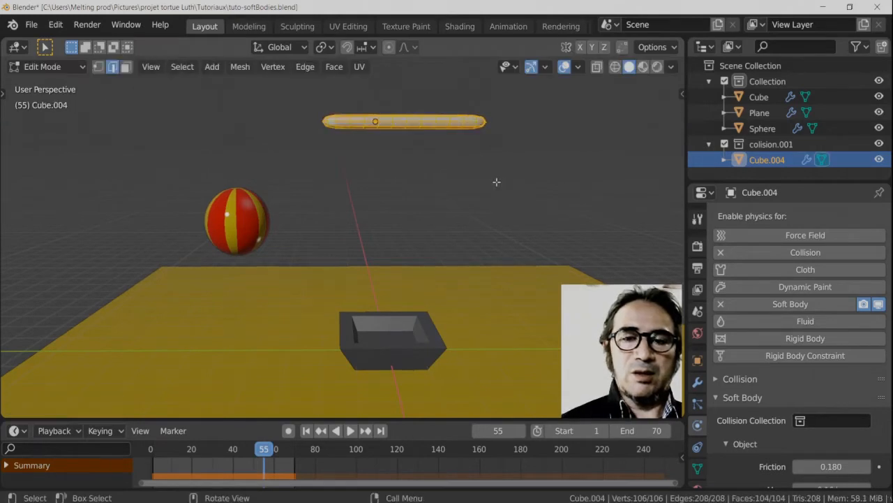
key("Tab")
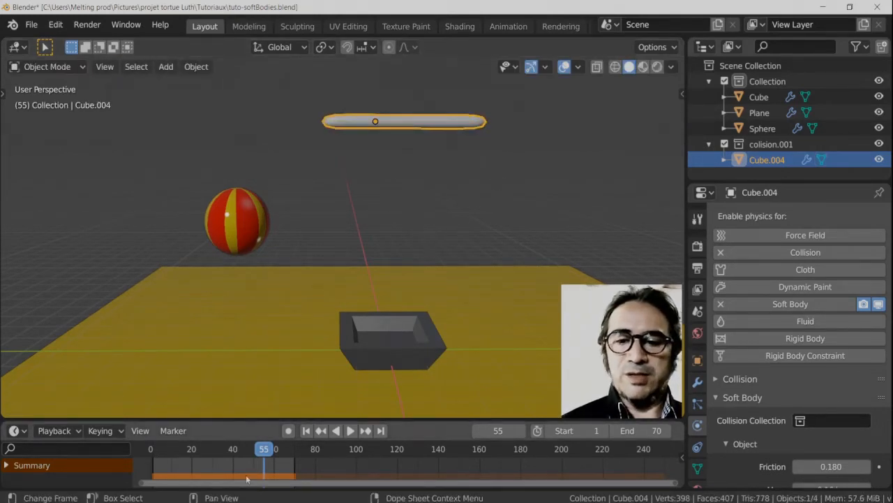
Play the simulation of the lengthened tube falling onto the box up to frame 54, then rewind to frame 0
key("space")
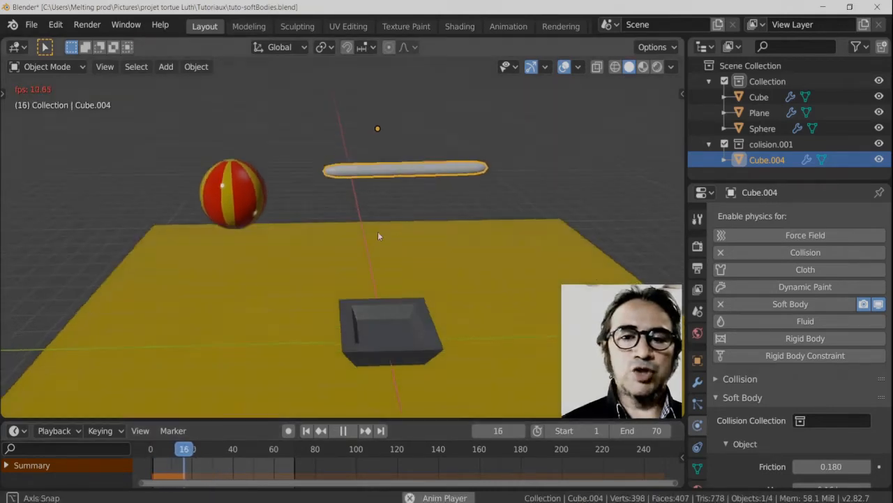
middle_click_drag(471, 303, 362, 341)
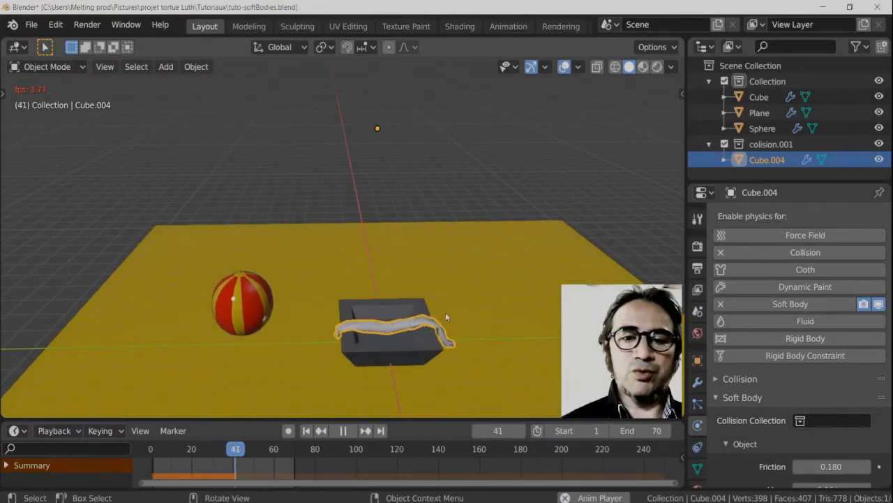
middle_click_drag(454, 300, 459, 294, "ctrl")
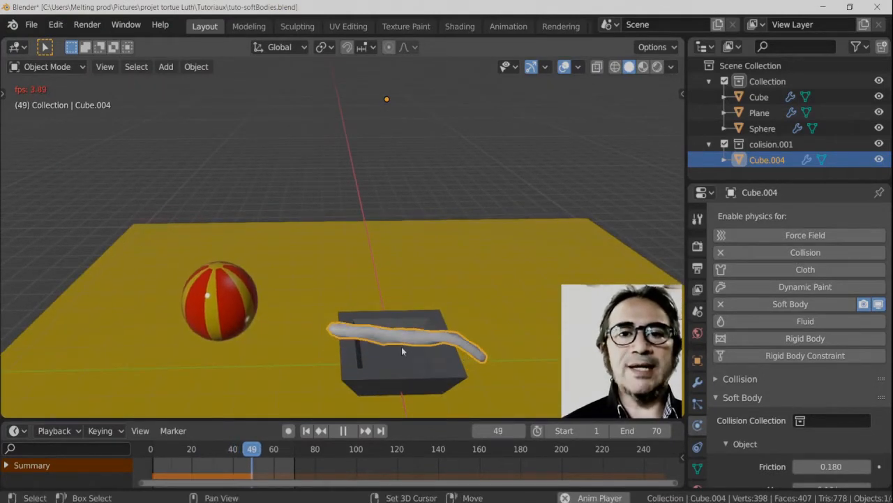
middle_click_drag(403, 347, 404, 271, "shift")
middle_click_drag(405, 318, 403, 298)
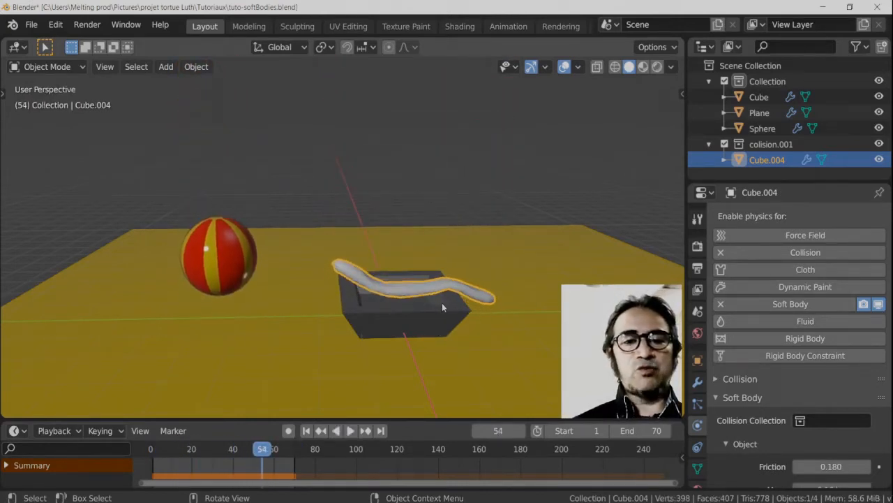
key("space")
left_click_drag(256, 448, 80, 472)
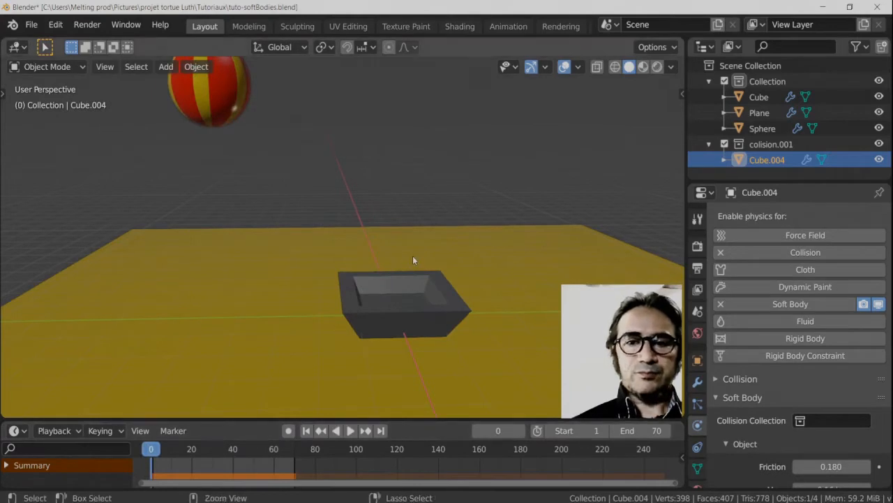
Remove the Collision physics from the box and from the yellow plane, and select the white tube
scroll(405, 276, "down", 3)
left_click(391, 281)
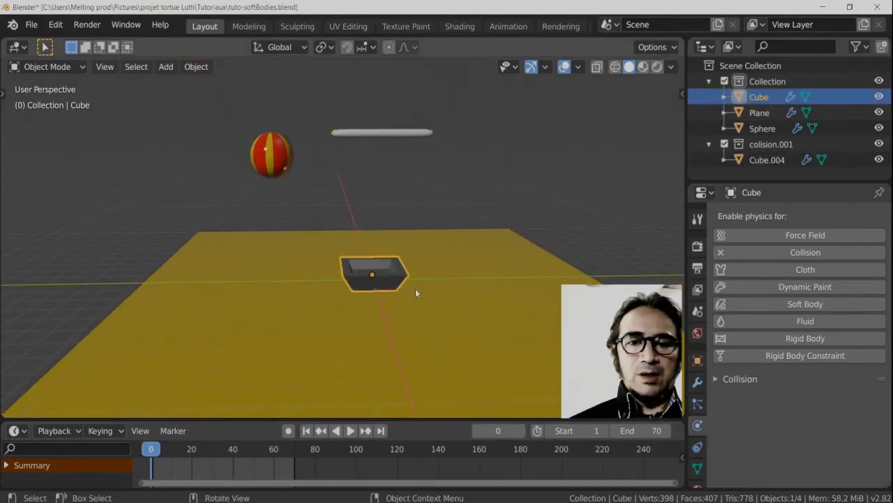
left_click(740, 252)
left_click(553, 290)
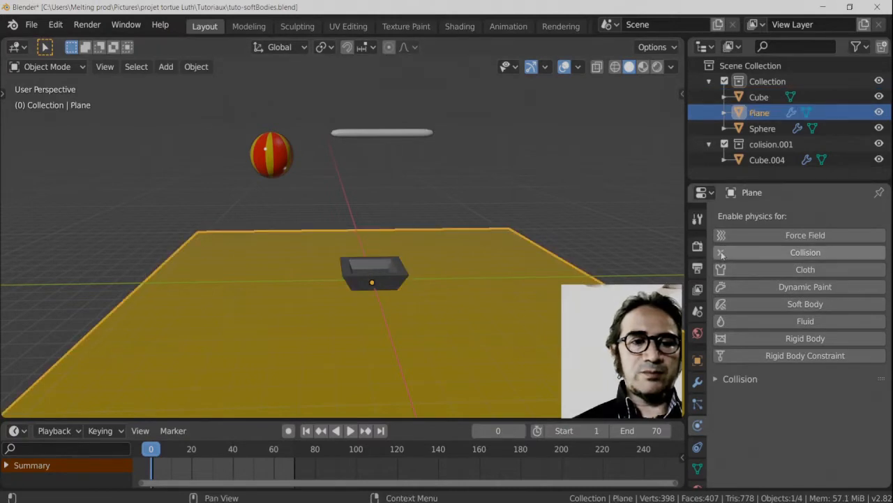
left_click(412, 134)
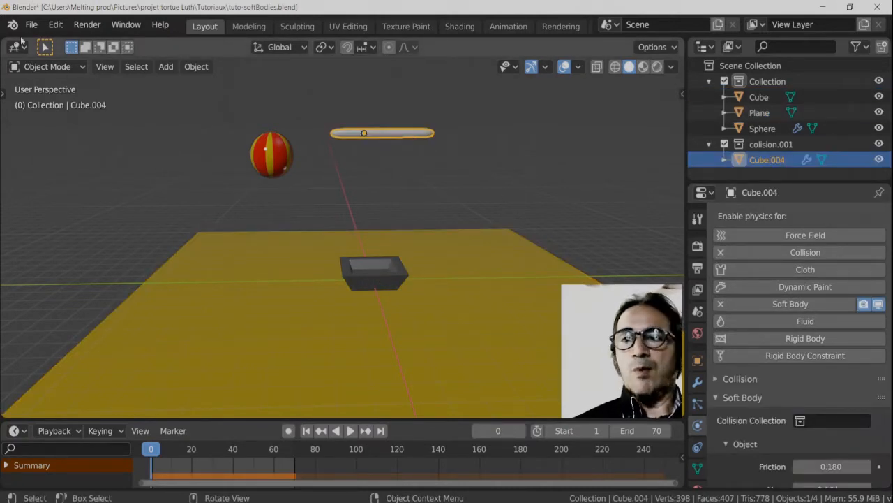
Start a new General file in place of the demo scene
left_click(31, 25)
mouse_move(61, 43)
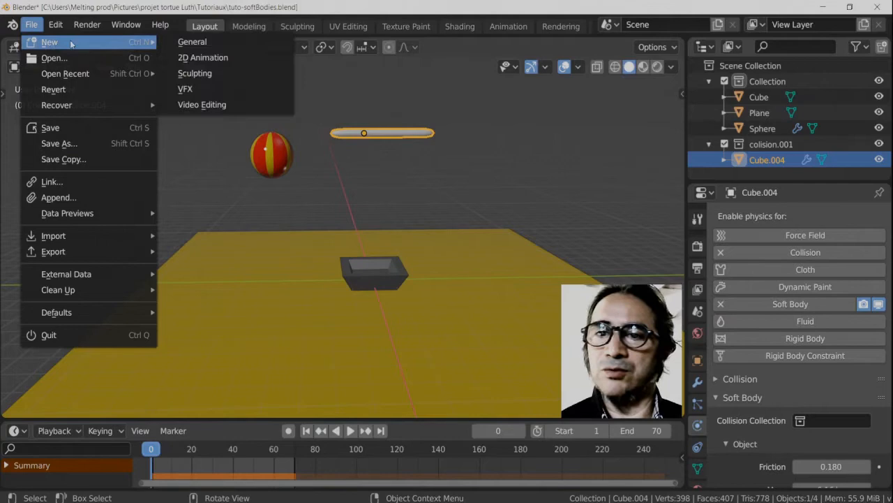
left_click(197, 43)
left_click(471, 278)
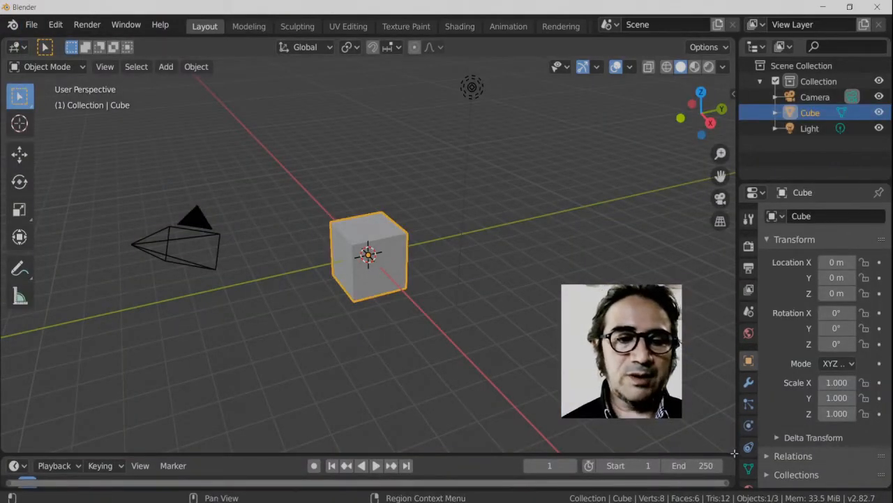
Enlarge only the top face of the default cube's mesh so that its sides flare outward
middle_click_drag(373, 296, 421, 286)
key("Tab")
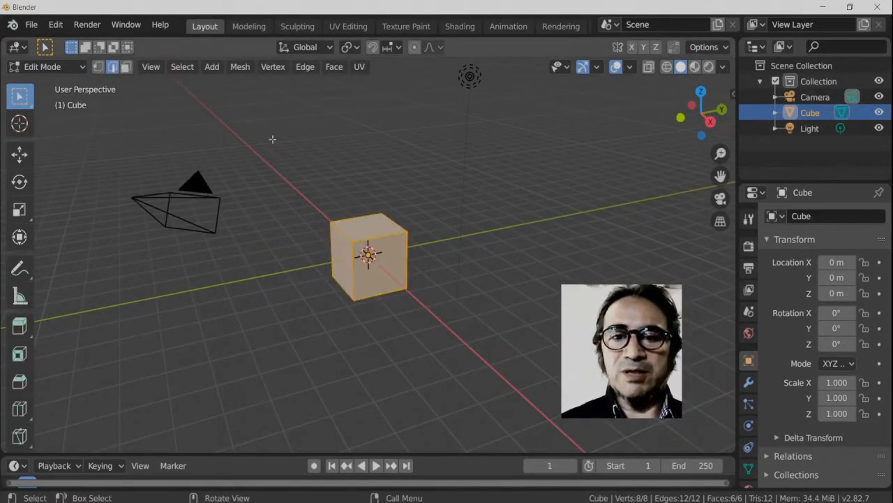
left_click(126, 66)
left_click(377, 225)
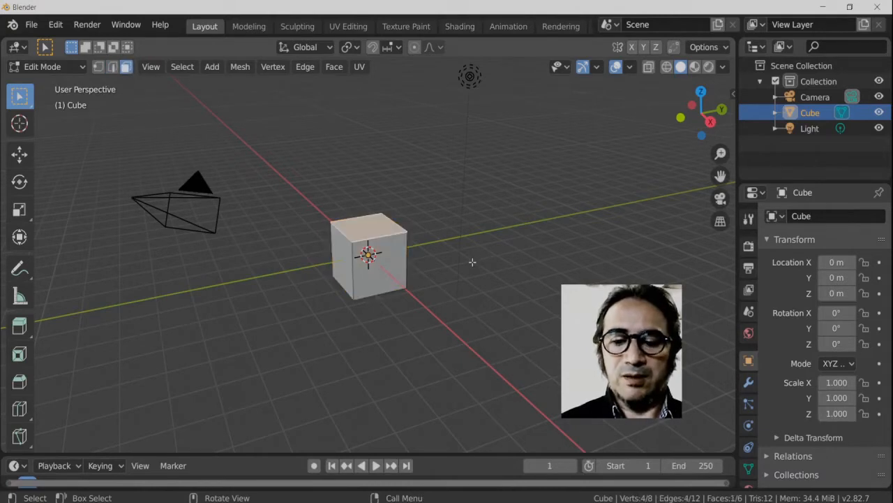
key("s")
left_click(543, 295)
Scale the extruded top face to about 0.85 for a rim, extrude it down into the cube and shrink the cavity floor
key("s")
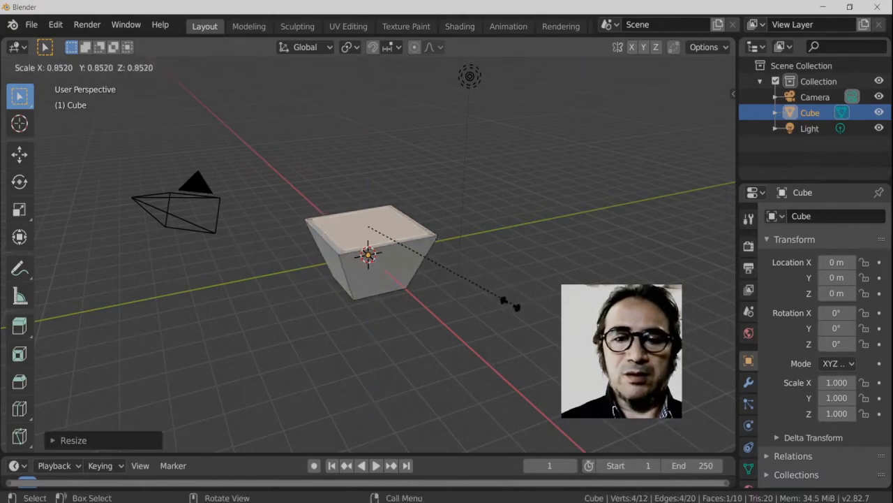
left_click(508, 304)
key("e")
left_click(460, 314)
key("s")
left_click(469, 315)
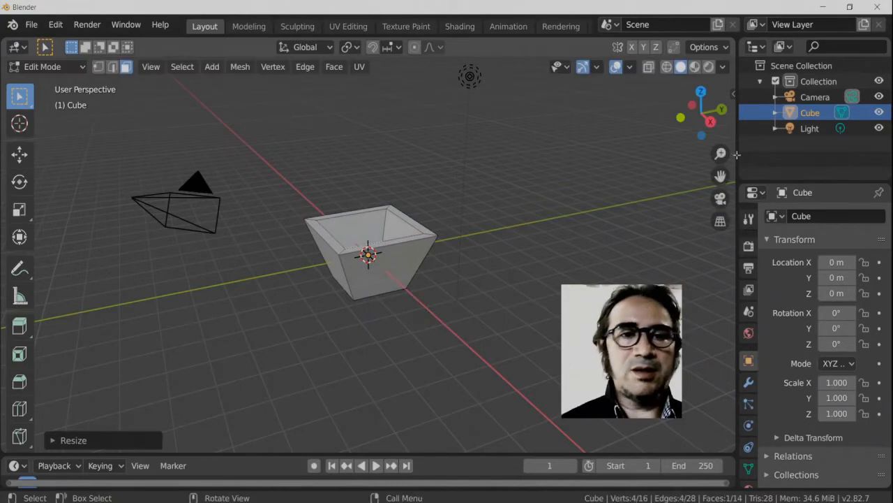
Set the Shortcut VUr overlay's offsets to X 416 and Y 650, and hide the viewport gizmos
left_click(733, 93)
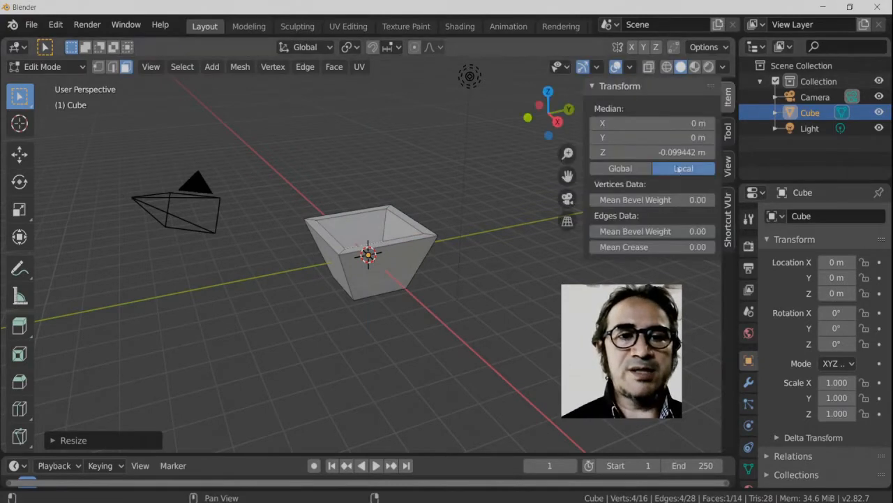
left_click(727, 225)
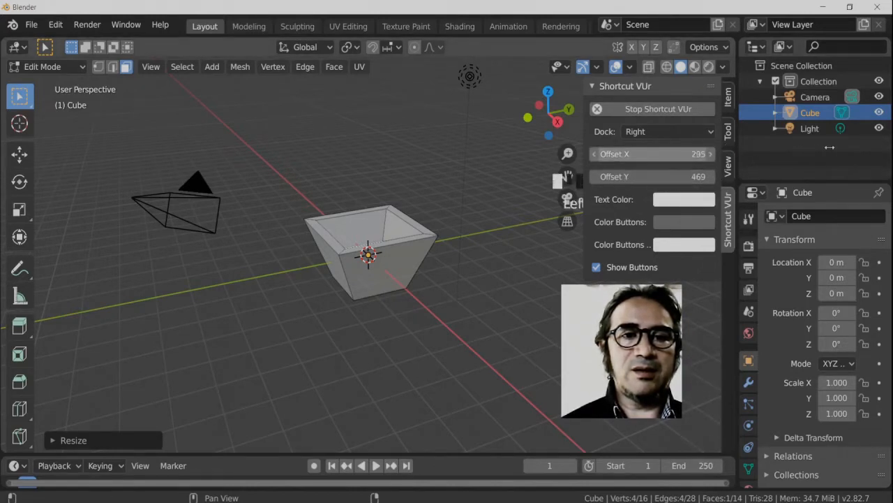
left_click_drag(830, 147, 676, 176)
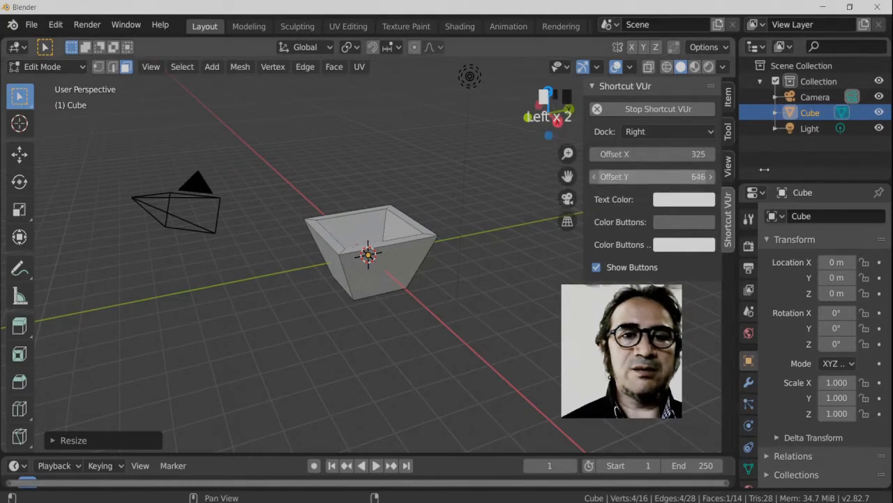
left_click_drag(764, 169, 770, 169)
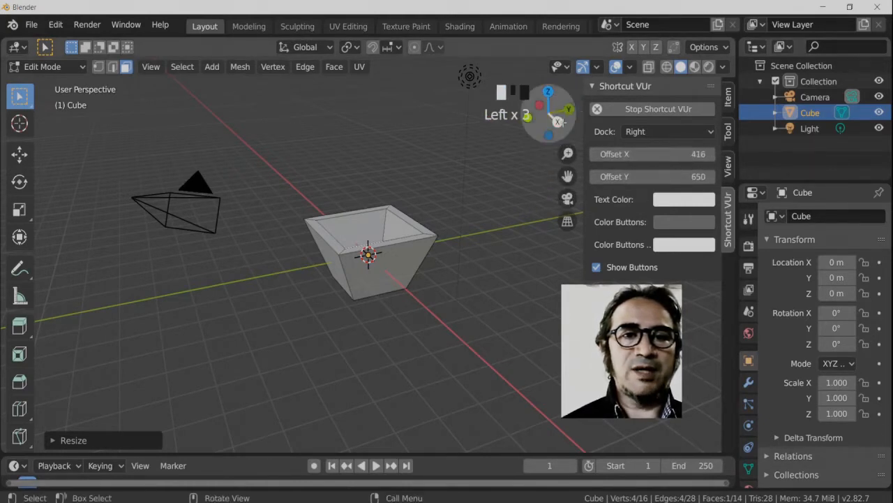
left_click(583, 66)
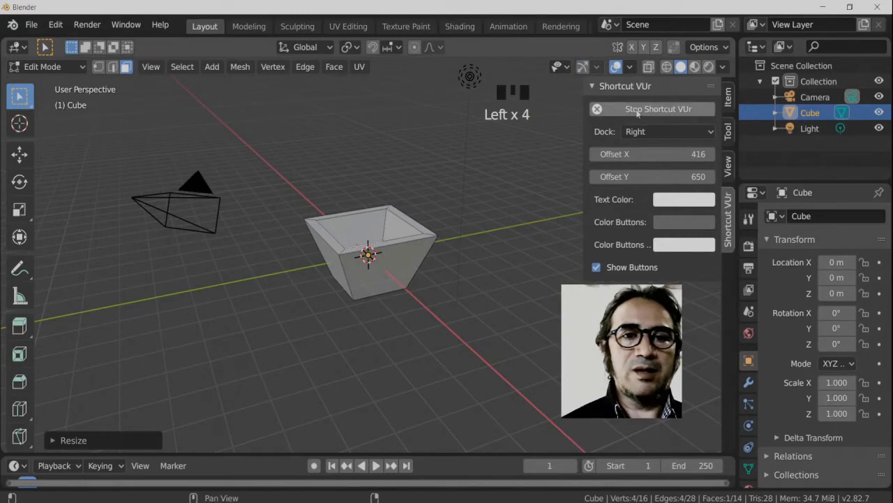
left_click(541, 135)
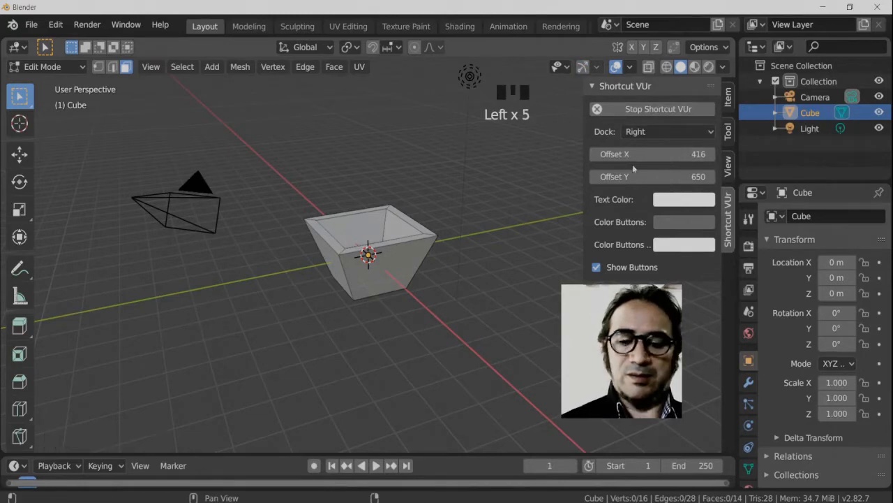
Hide the viewport sidebar and return the box to Object Mode
key("n")
middle_click_drag(401, 278, 350, 255)
key("Tab")
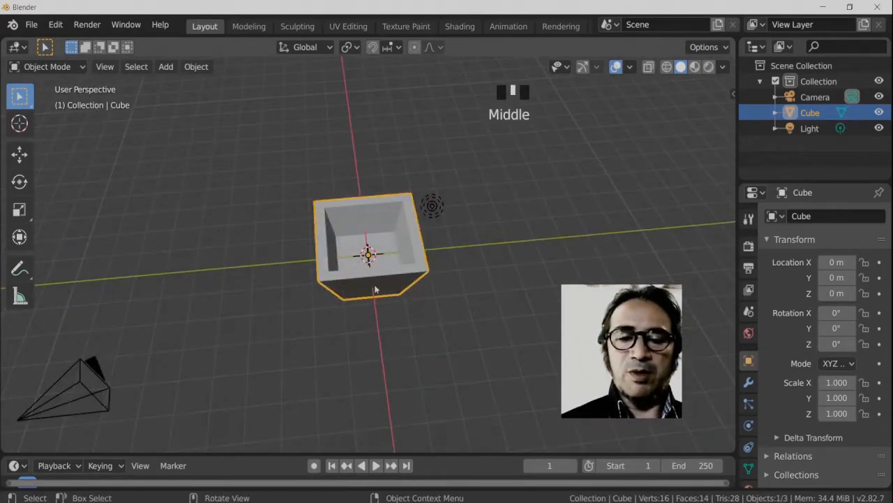
Add a plane and lower it along Z to about -1.10 m, just under the box
key("shift+a")
mouse_move(394, 206)
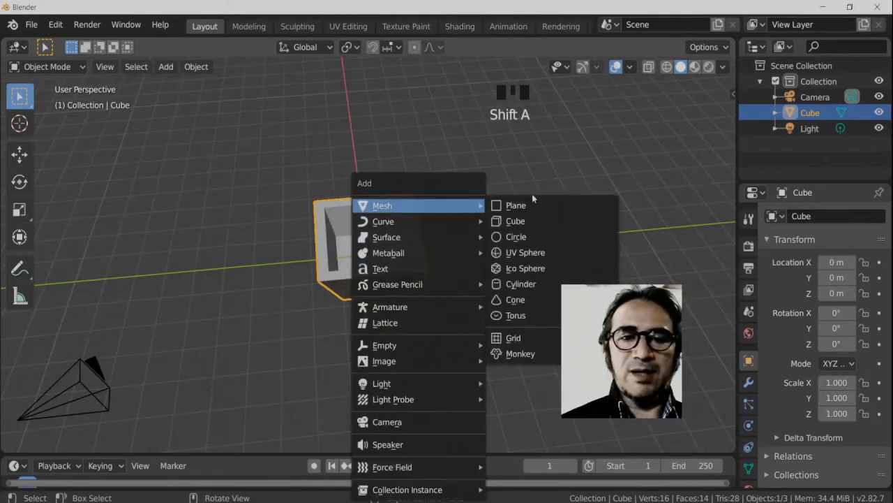
left_click(533, 203)
middle_click_drag(445, 262, 412, 238)
key("g")
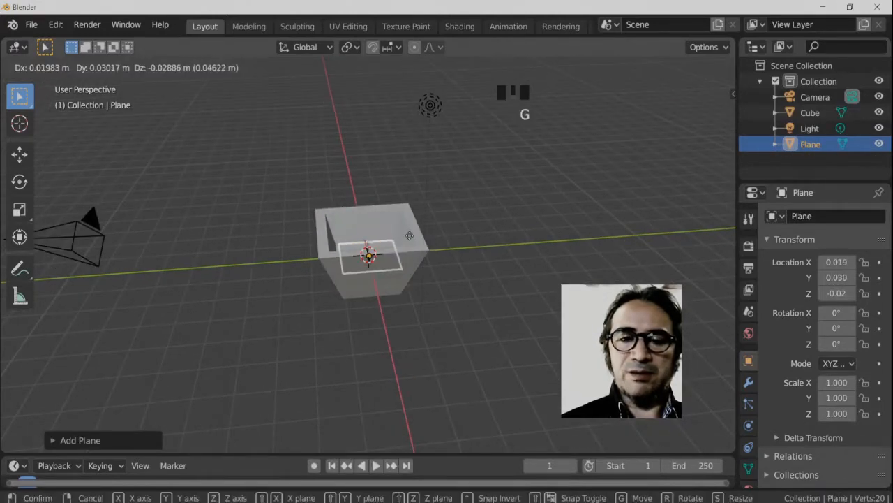
key("z")
left_click(454, 253)
Scale the plane up into a wide floor extending well beyond the box and adjust its height along Z
key("s")
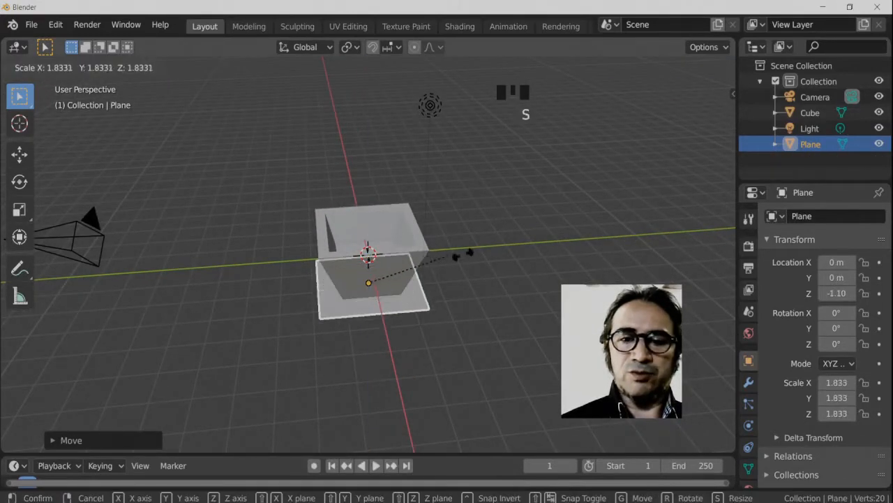
left_click(653, 261)
middle_click_drag(466, 275, 423, 249)
key("s")
left_click(527, 251)
middle_click_drag(477, 254, 423, 255)
key("g")
key("z")
left_click(436, 257)
left_click(343, 249)
key("shift+d")
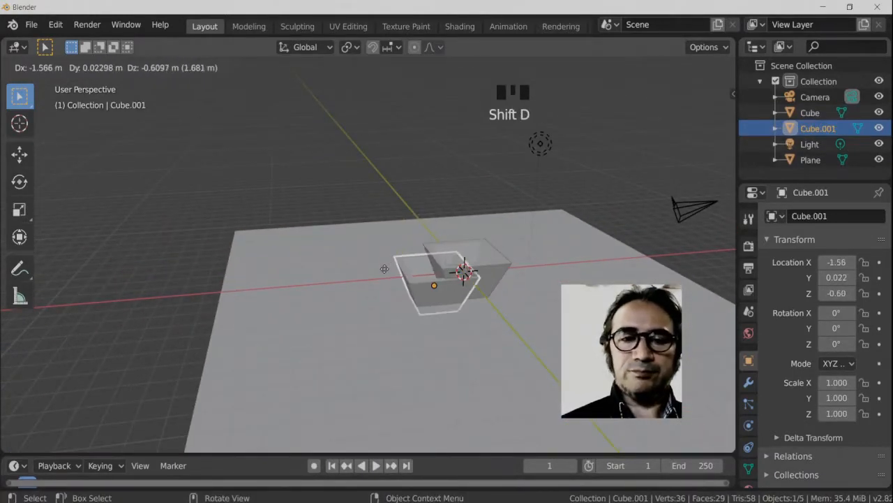
right_click(394, 270)
key("x")
left_click(422, 268)
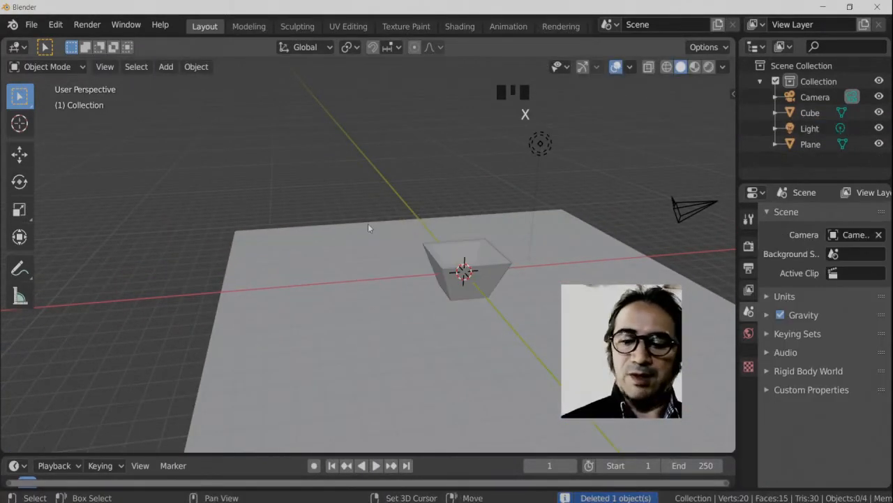
Add a UV sphere with 18 segments and 16 rings
key("shift+a")
mouse_move(340, 214)
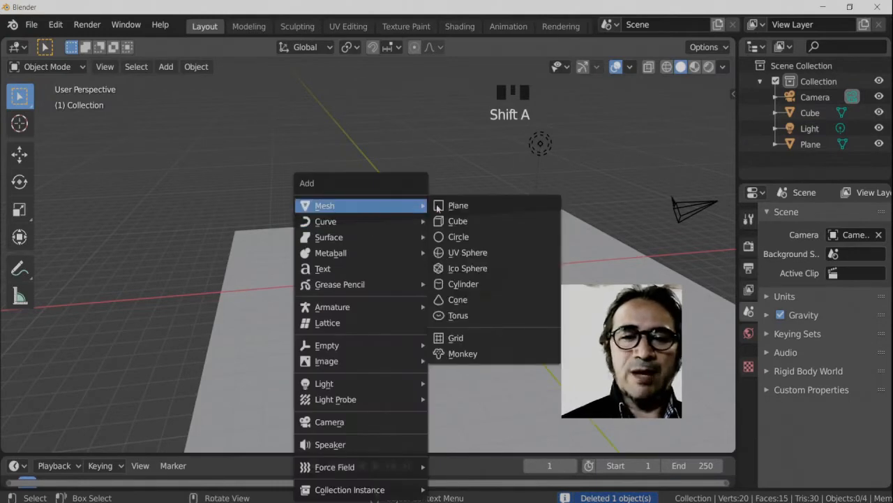
left_click(474, 252)
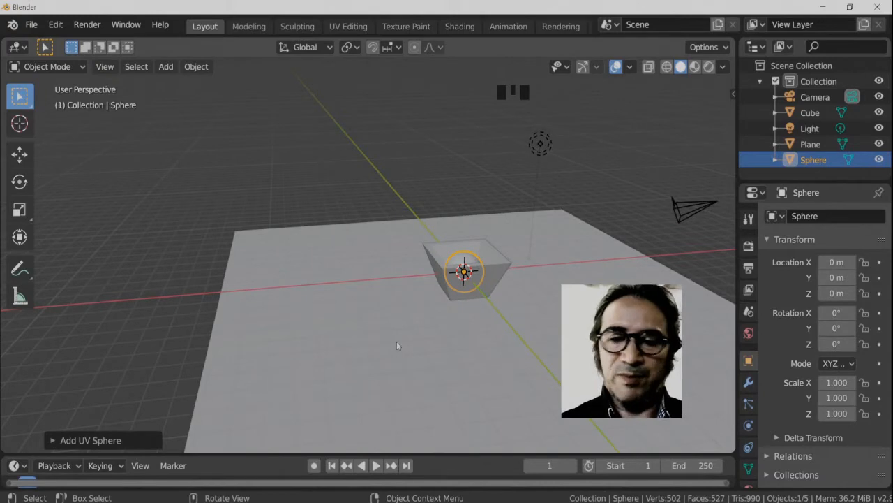
left_click(115, 443)
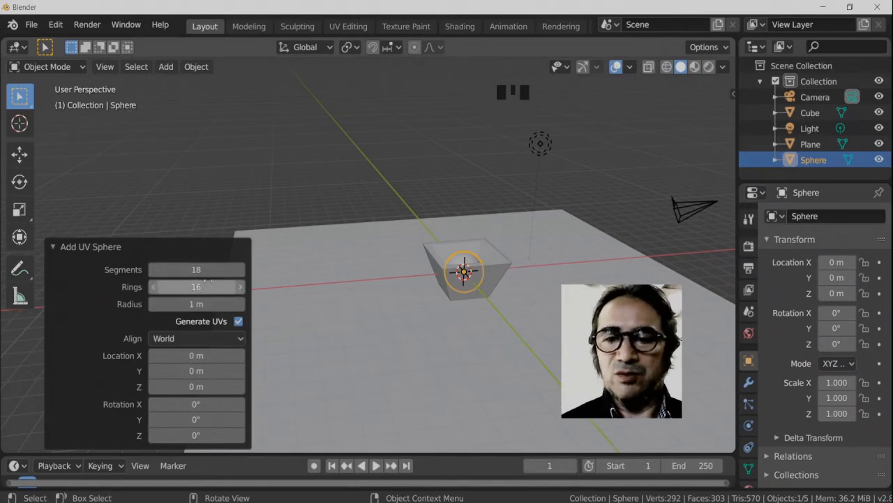
key("Tab")
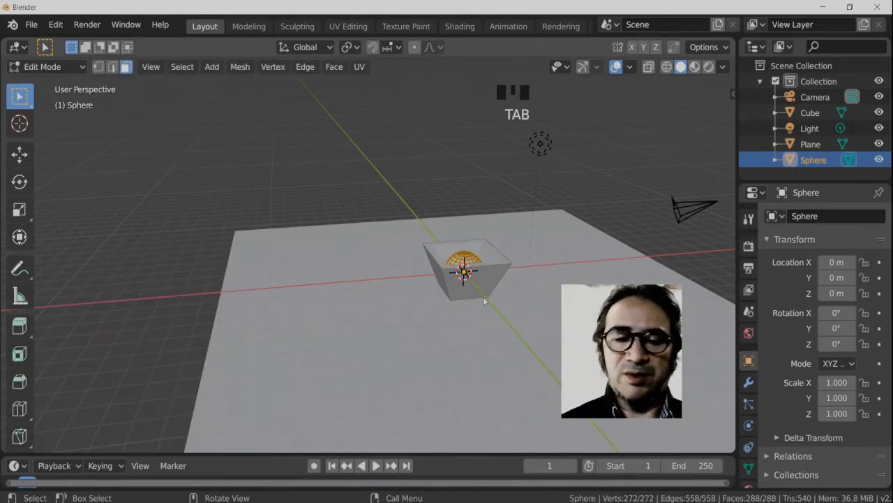
key("Tab")
Raise the sphere 4.63 m above the floor and shift it along X to about -5.65 m, beside the box
key("g")
key("z")
left_click(507, 202)
key("g")
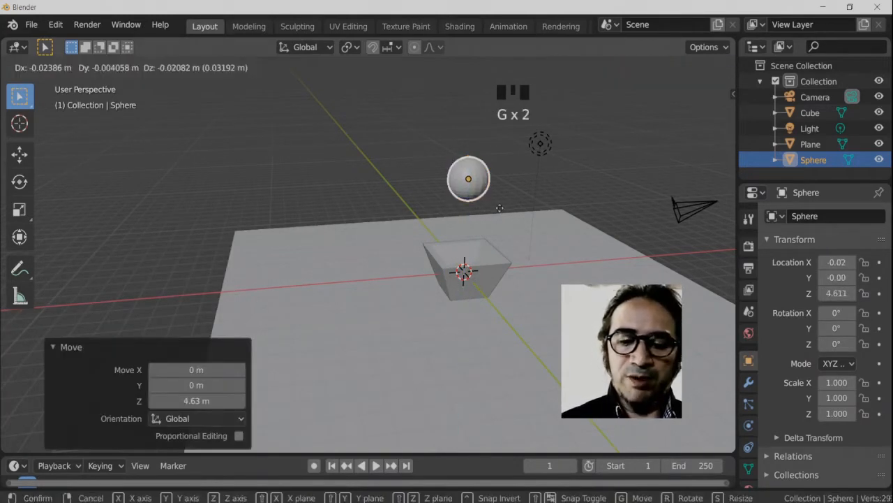
key("y")
key("x")
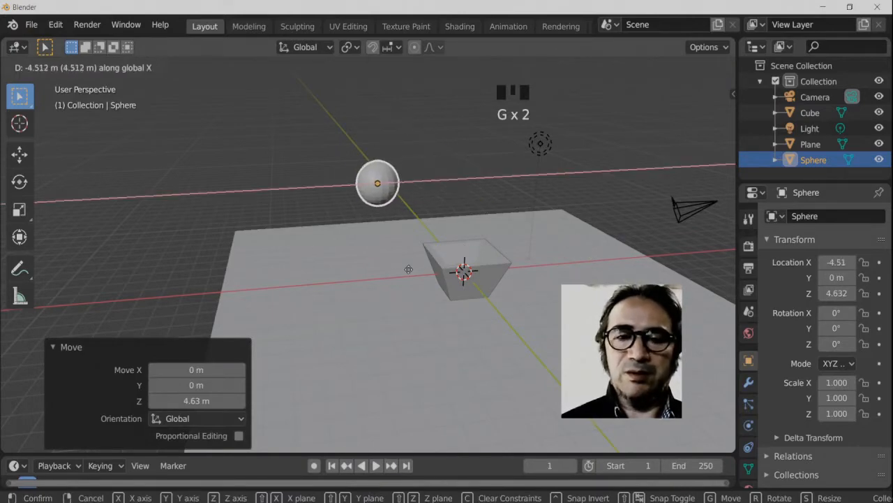
left_click(371, 281)
Apply smooth shading to the sphere
middle_click_drag(371, 281, 345, 203)
key("Tab")
key("Tab")
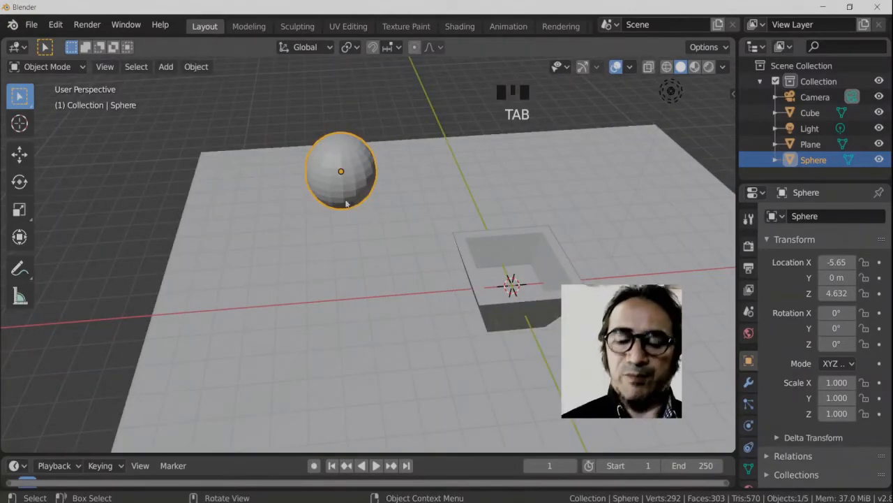
right_click(325, 170)
left_click(325, 170)
middle_click_drag(325, 170, 374, 214)
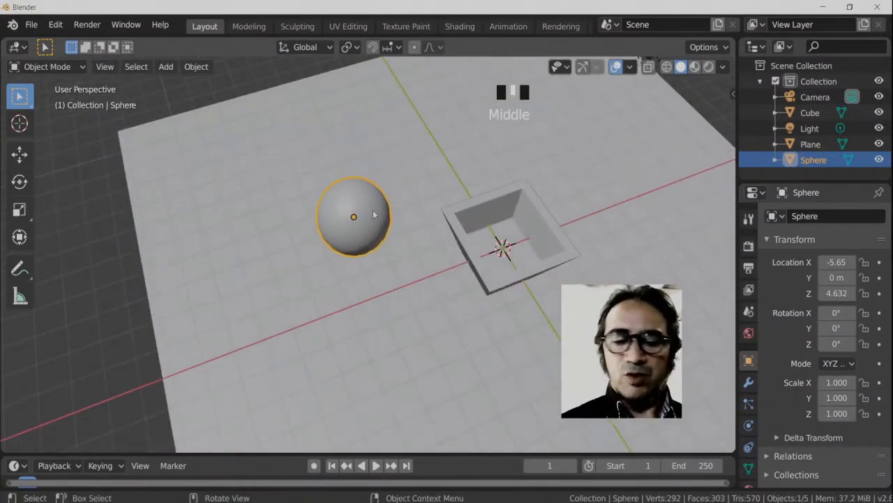
Select the sphere's vertical face loops in adjacent pairs from the top view, skipping every third loop around the pole
key("Tab")
key("KP_7")
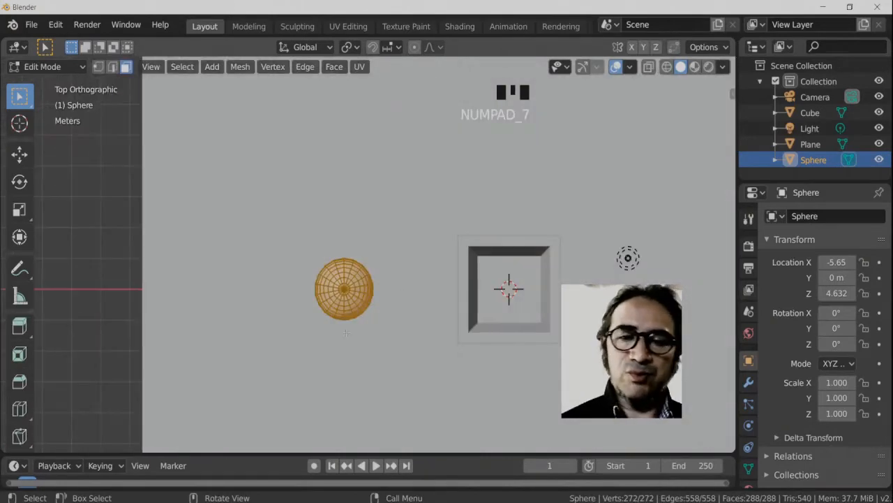
middle_click_drag(374, 288, 391, 230, "ctrl")
middle_click_drag(254, 325, 328, 160, "shift")
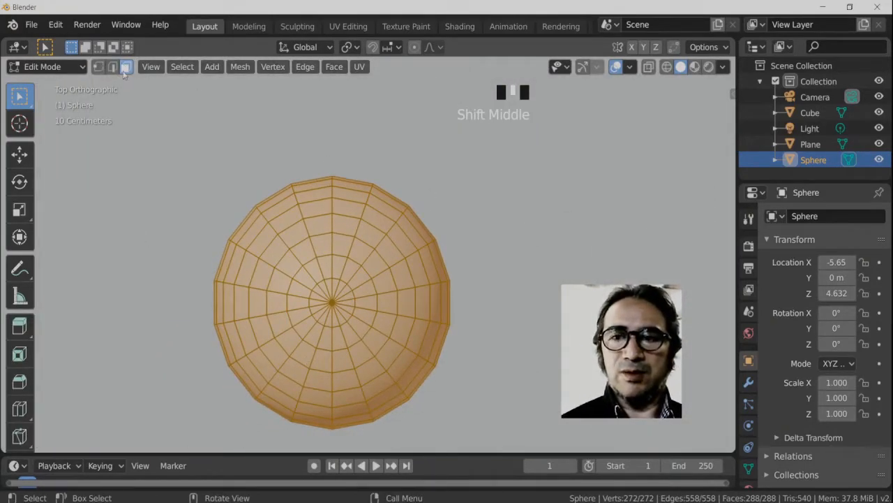
left_click(398, 244, "alt")
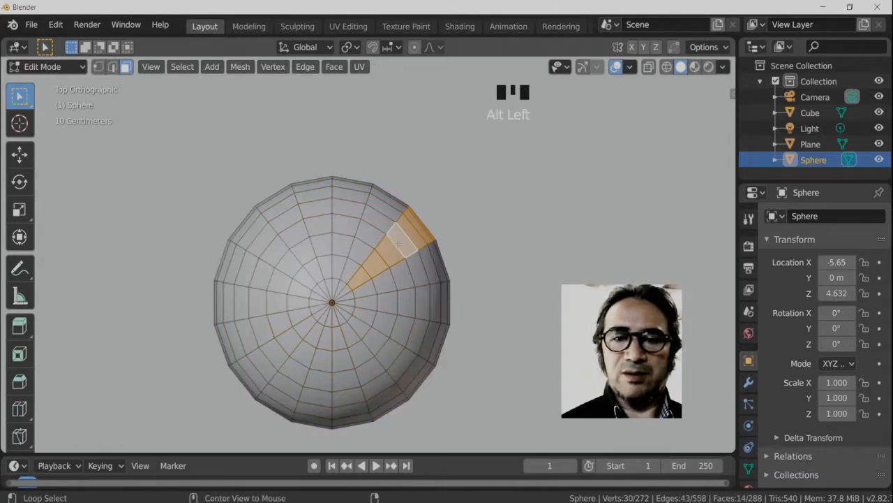
left_click(307, 234, "alt+shift")
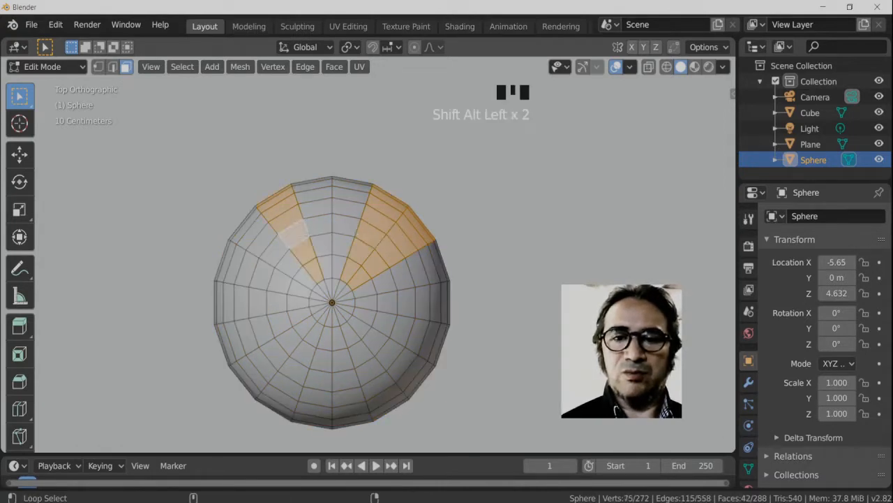
left_click(263, 279, "alt+shift")
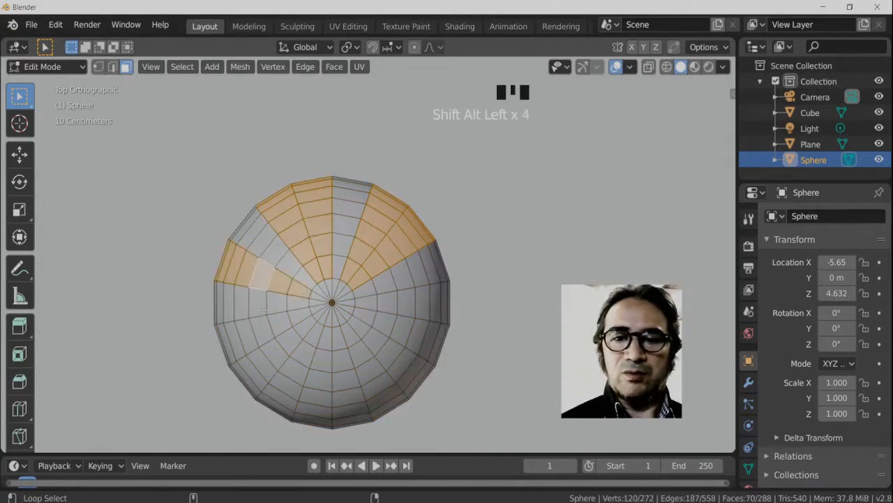
left_click(277, 359, "alt+shift")
left_click(283, 379, "alt+shift")
left_click(344, 380, "alt+shift")
left_click(371, 369, "alt+shift")
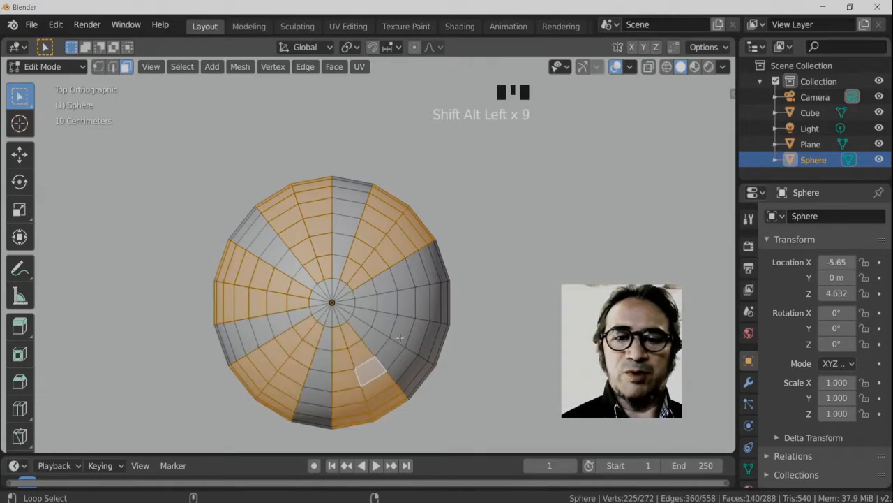
left_click(407, 329, "alt+shift")
left_click(408, 305, "alt+shift")
Create a new material on the sphere and set its base color to red, about saturation 0.767 and value 0.906
middle_click_drag(408, 305, 366, 402)
middle_click_drag(366, 391, 405, 406)
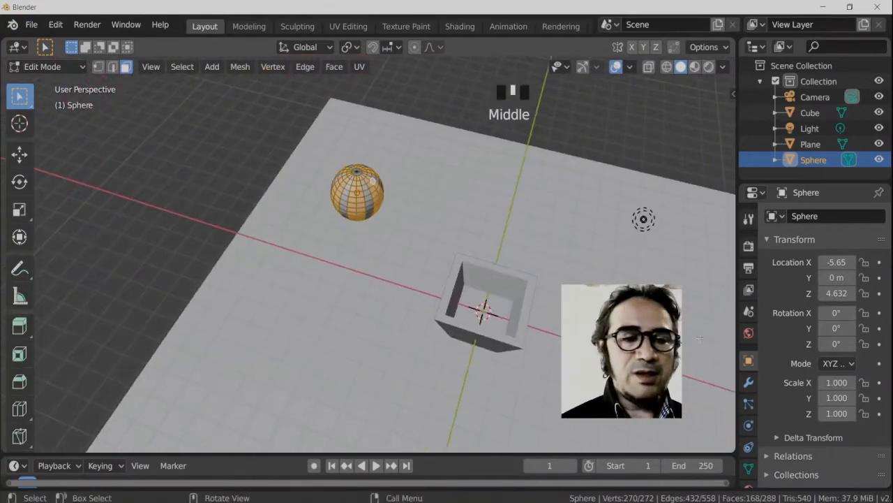
middle_click_drag(753, 426, 749, 405)
left_click(749, 465)
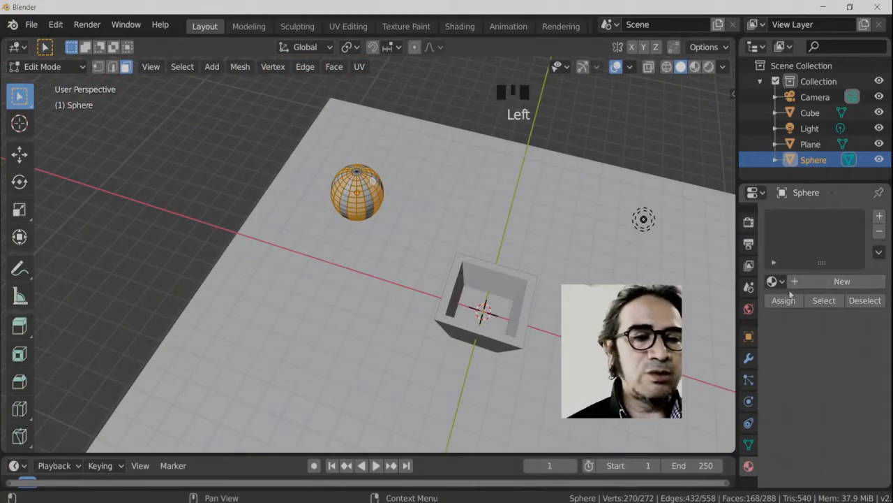
left_click(829, 282)
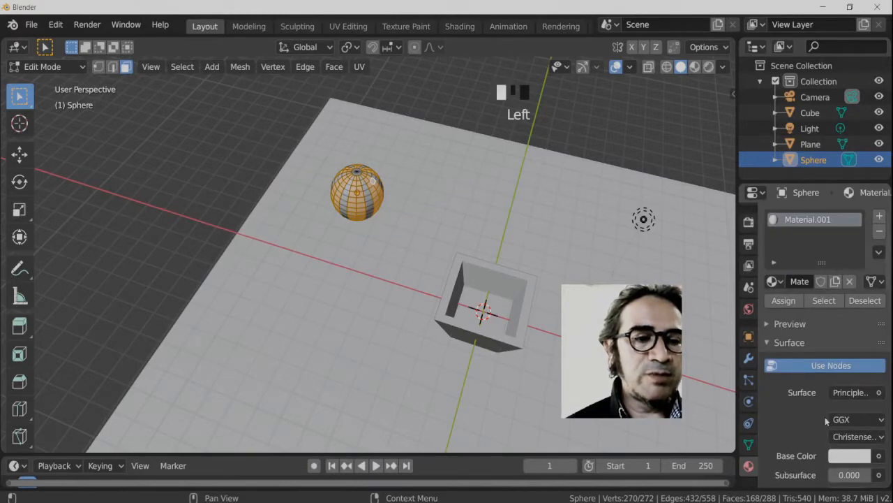
left_click(851, 461)
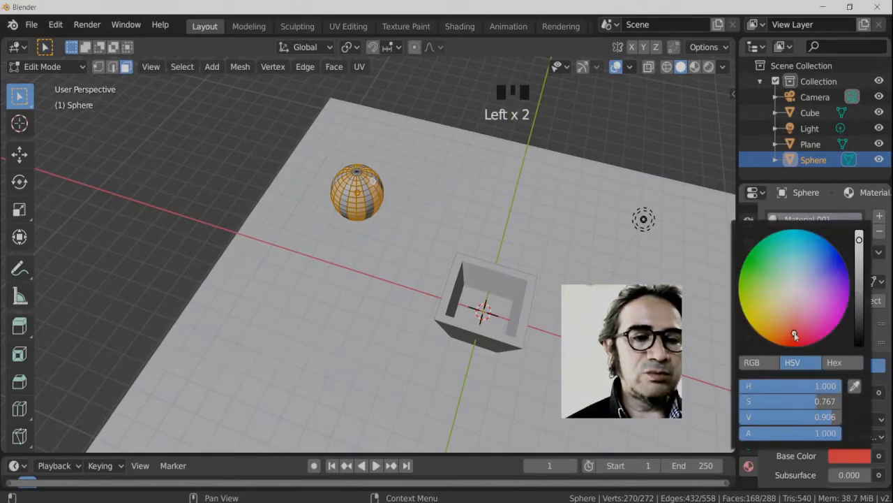
Set the sphere material's viewport display color to red
scroll(796, 279, "down", 5)
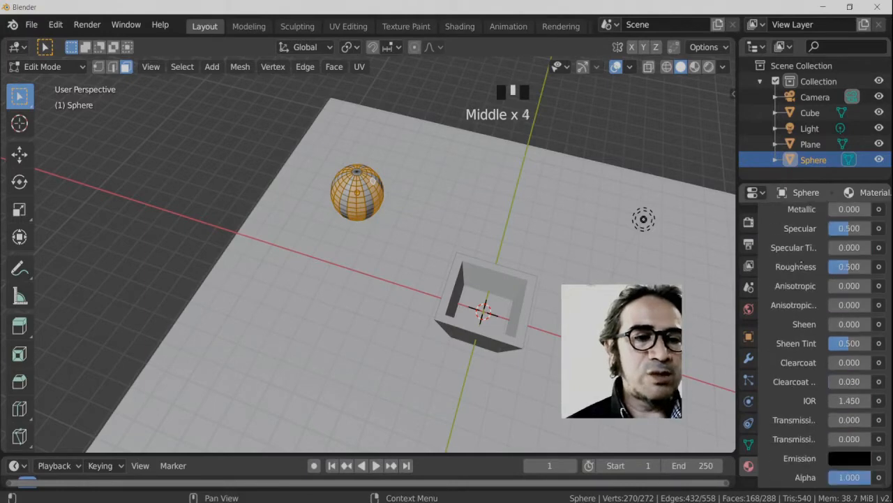
scroll(795, 266, "down", 4)
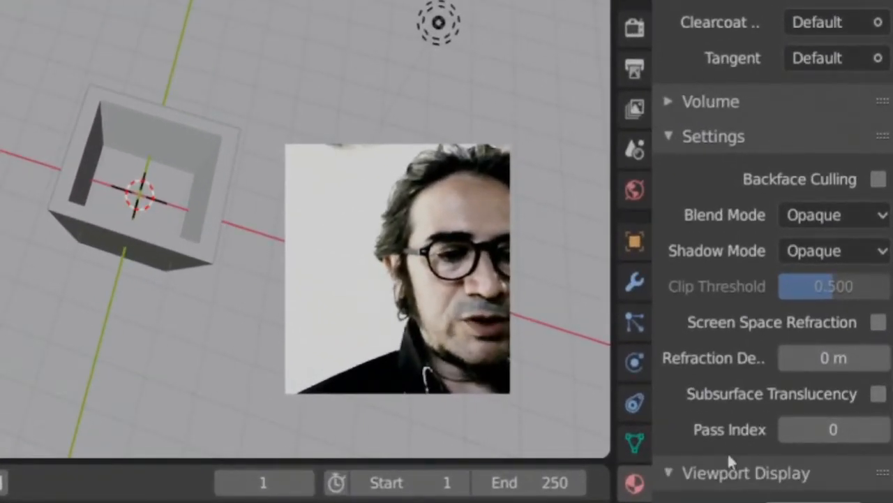
scroll(727, 451, "down", 4)
left_click(815, 405)
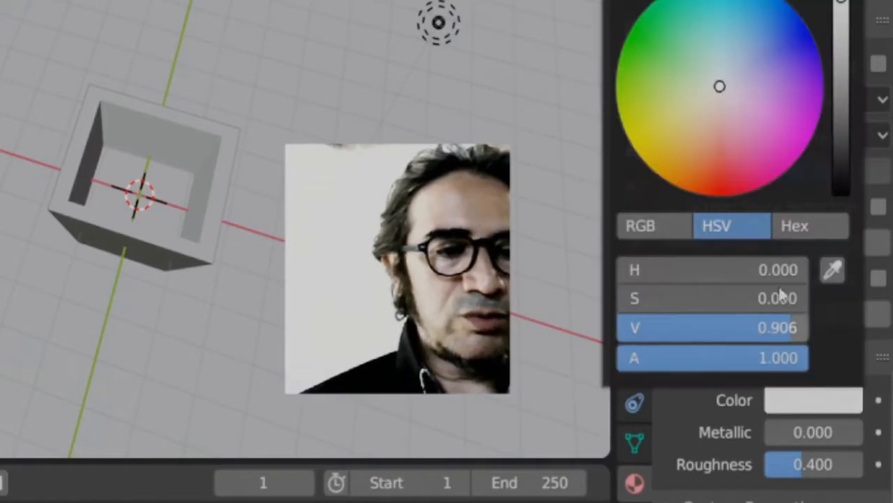
left_click(719, 185)
Rename the sphere's red material to rouge
scroll(708, 265, "up", 20)
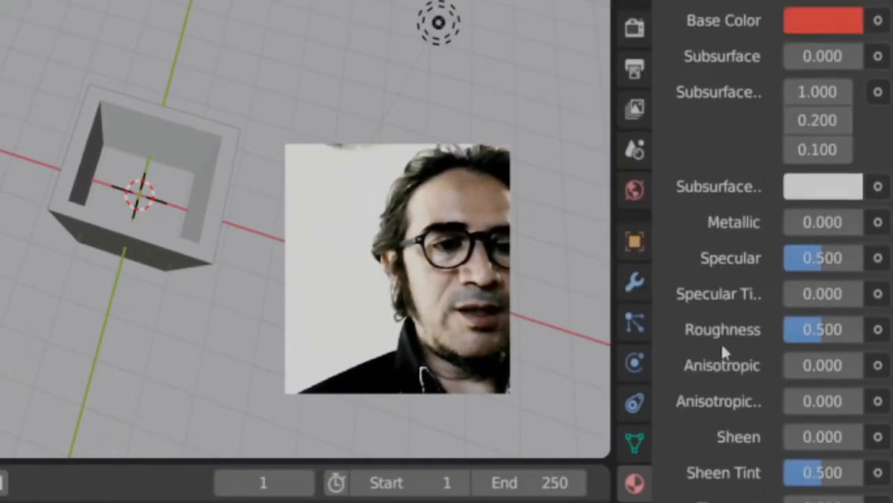
scroll(721, 343, "up", 15)
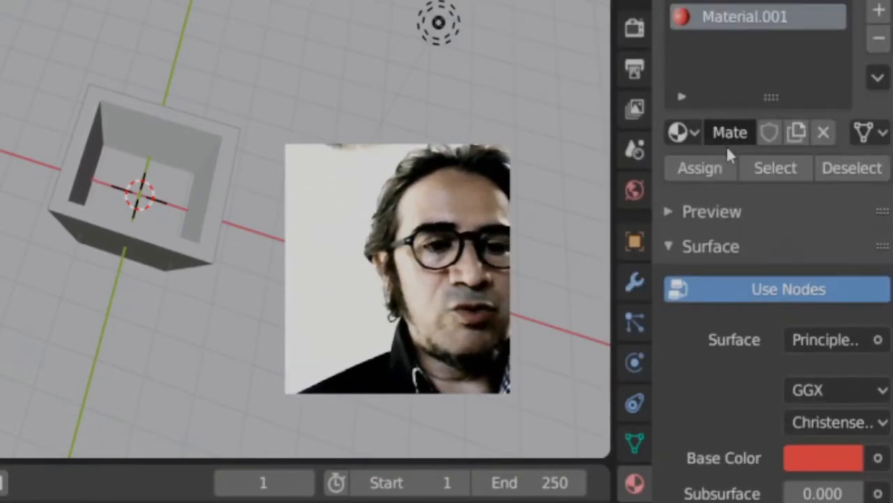
left_click_drag(611, 135, 568, 129)
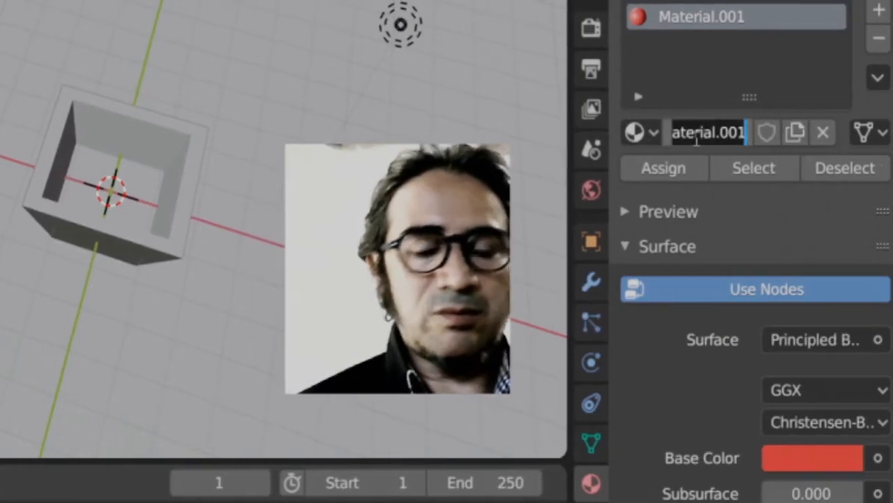
type("ge")
key("Return")
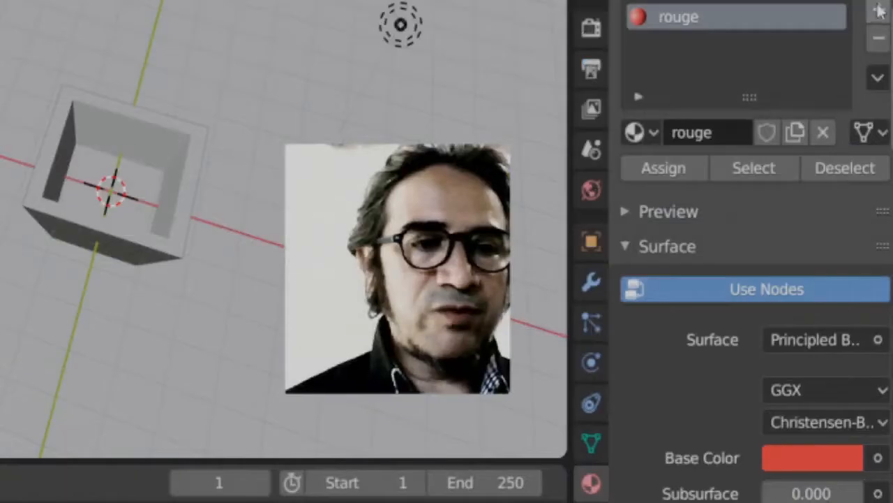
Add a second material slot to the sphere with a new material named jaune
left_click(879, 212)
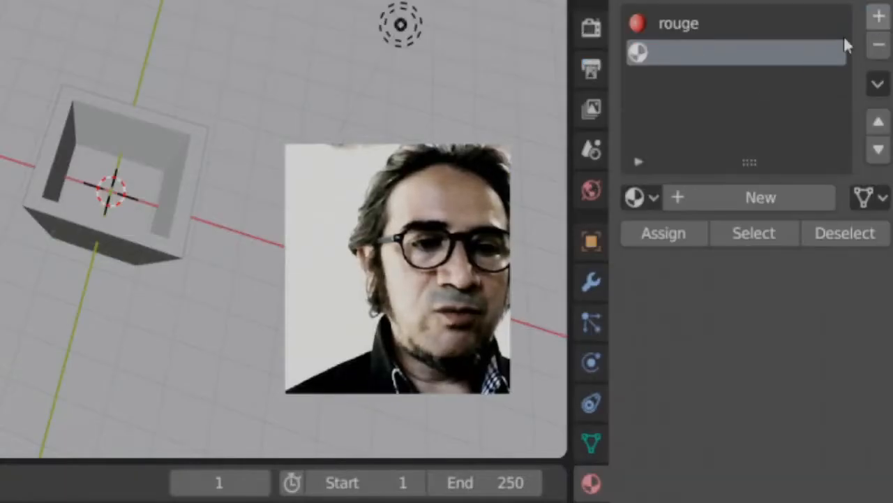
left_click(745, 202)
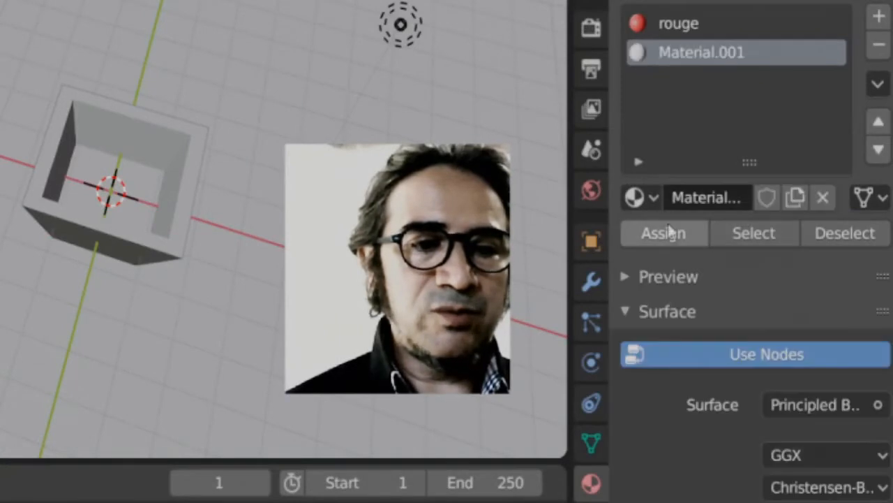
left_click(696, 195)
type("jaun")
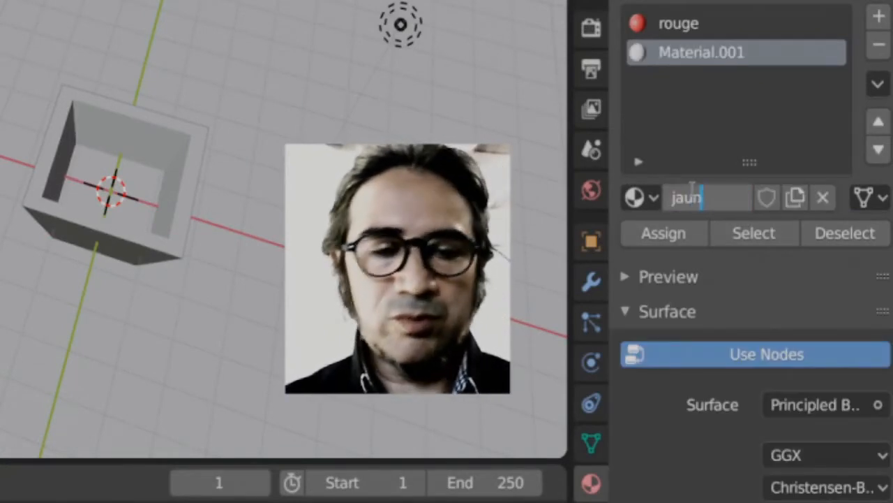
type("e")
key("Return")
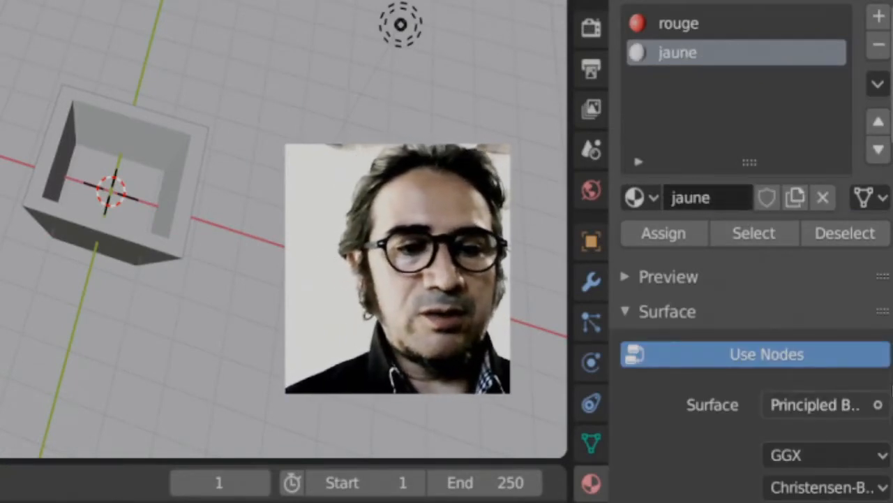
Set the base color of the sphere's jaune material to yellow
scroll(793, 209, "down", 10)
left_click(793, 186)
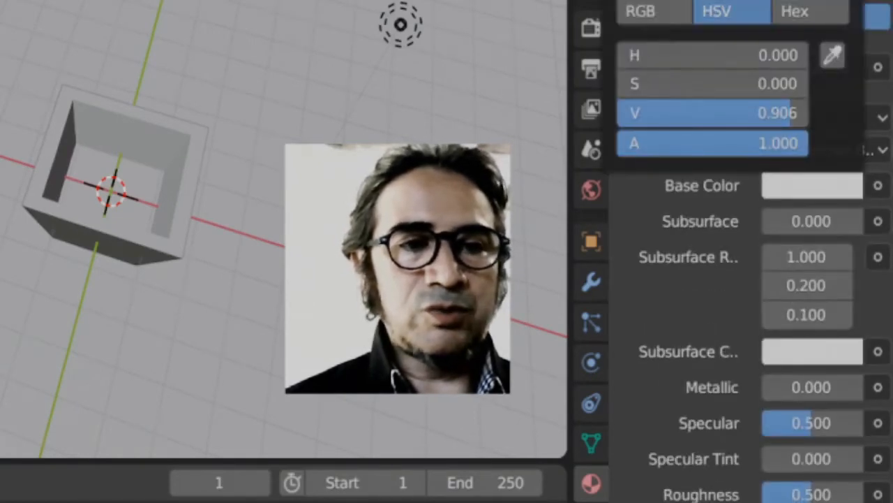
left_click_drag(681, 0, 634, 3)
Set the viewport display color of the jaune material to yellow
middle_click_drag(716, 299, 723, 10)
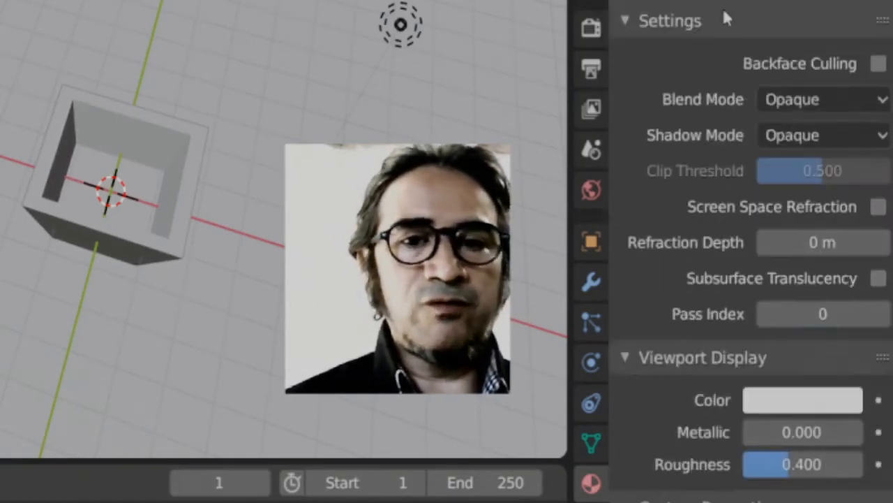
left_click(782, 400)
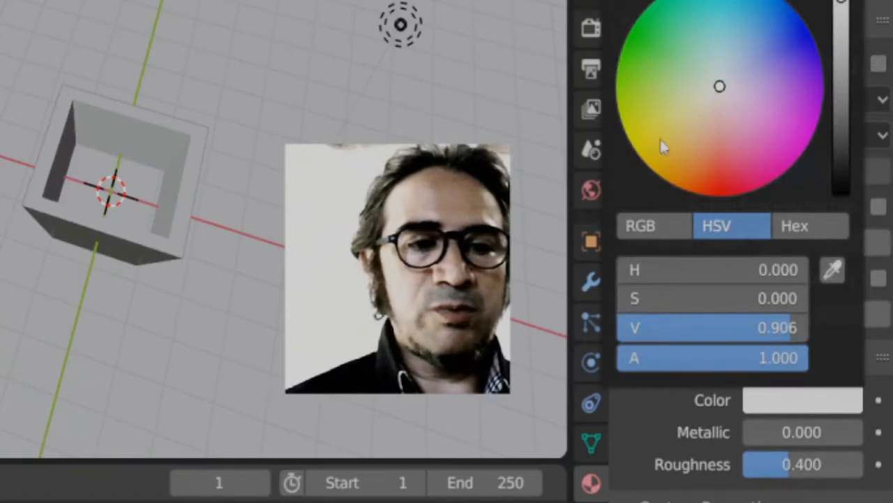
left_click(640, 139)
Assign the jaune material to the sphere's selected stripe faces and return to Object Mode
scroll(750, 244, "up", 8)
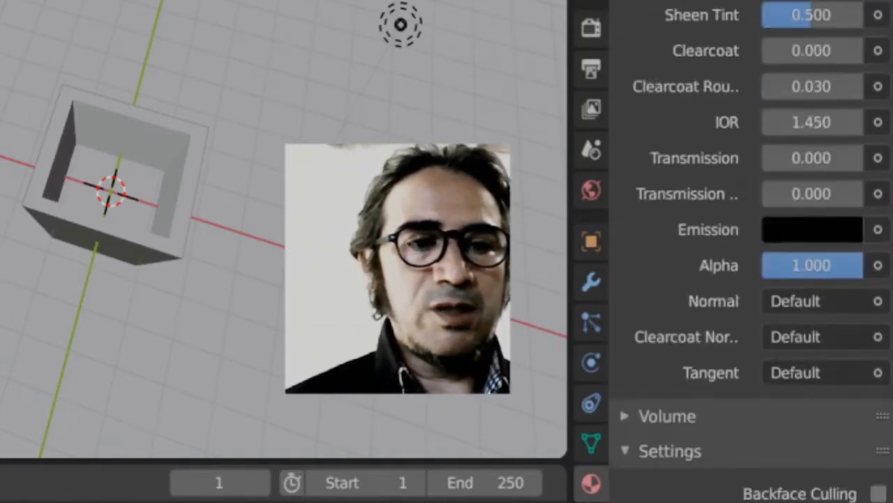
scroll(699, 376, "up", 15)
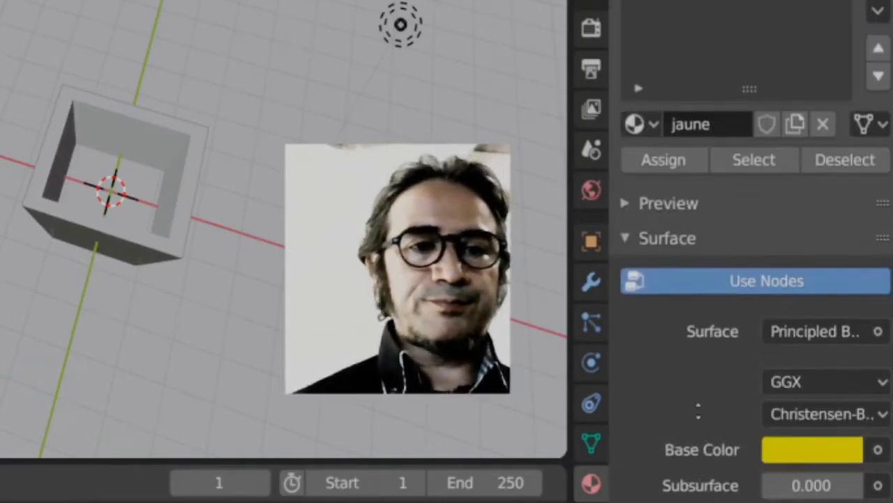
scroll(698, 412, "up", 4)
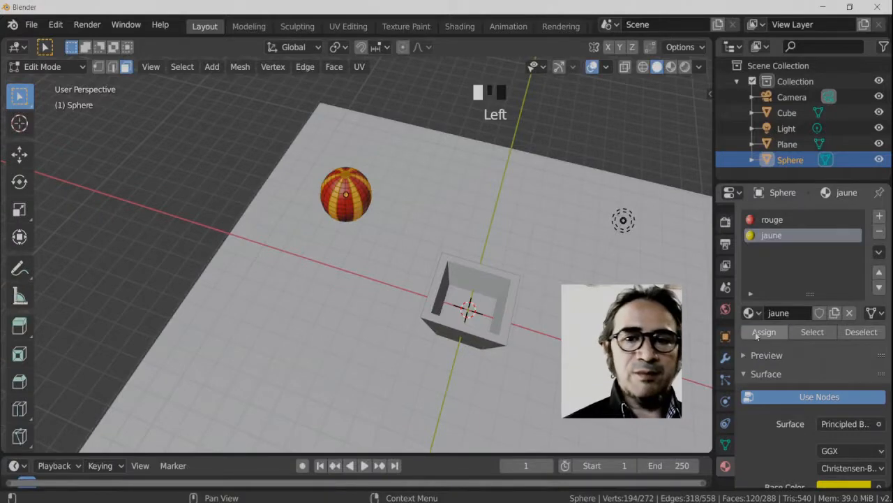
key("Tab")
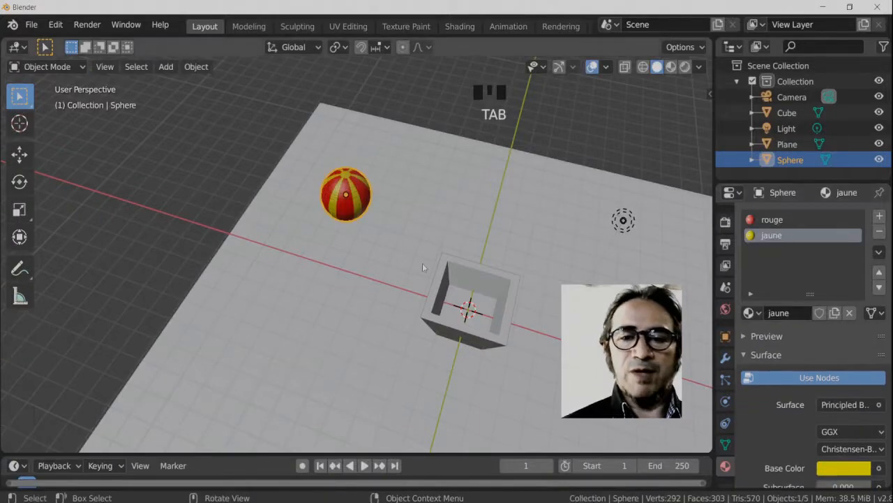
Enable Collision physics on the floor plane and bring its Softbody And Cloth settings into view
middle_click_drag(423, 263, 461, 232)
middle_click_drag(447, 296, 466, 277, "ctrl")
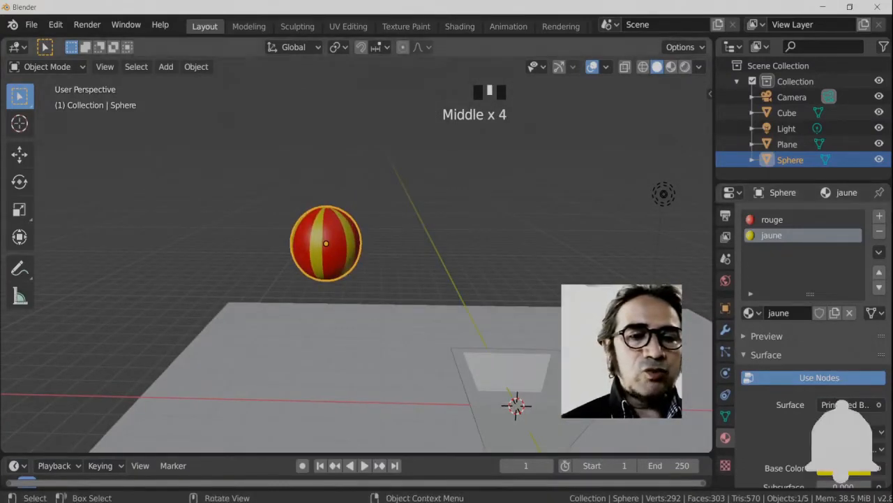
middle_click_drag(482, 391, 395, 266)
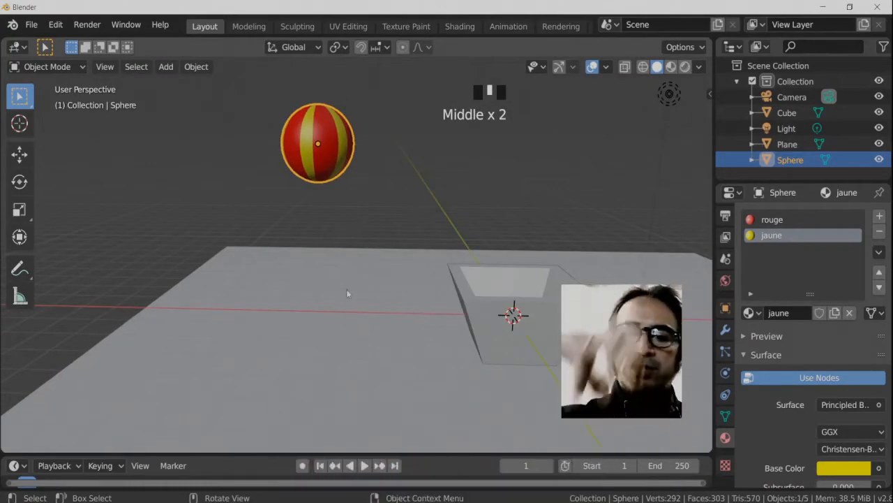
left_click(351, 322)
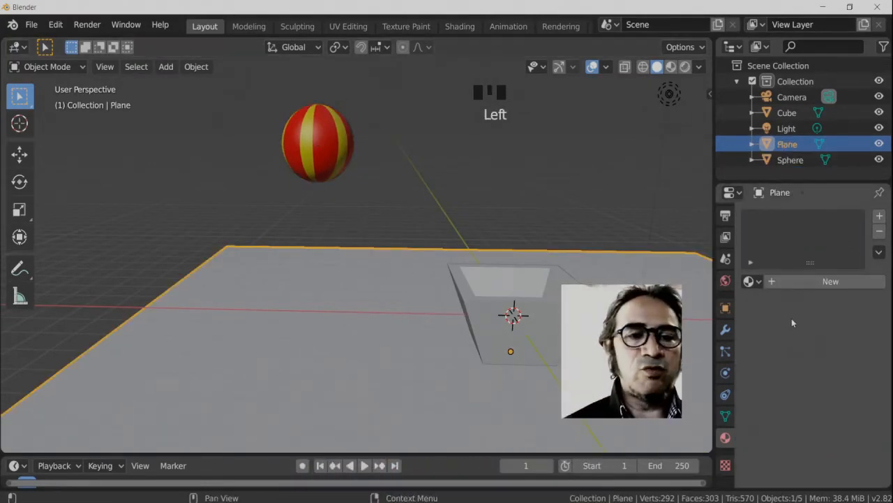
mouse_move(425, 330)
middle_mouse_down()
mouse_move(377, 319)
mouse_move(426, 330)
middle_mouse_up()
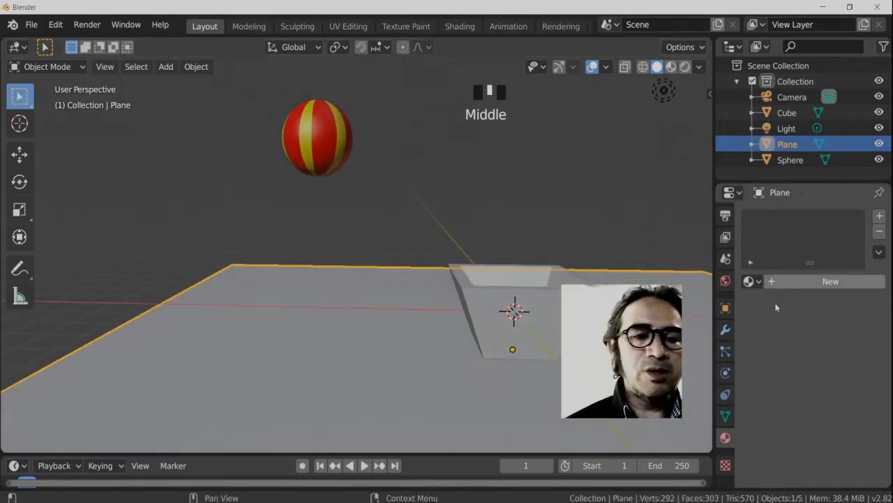
left_click(725, 374)
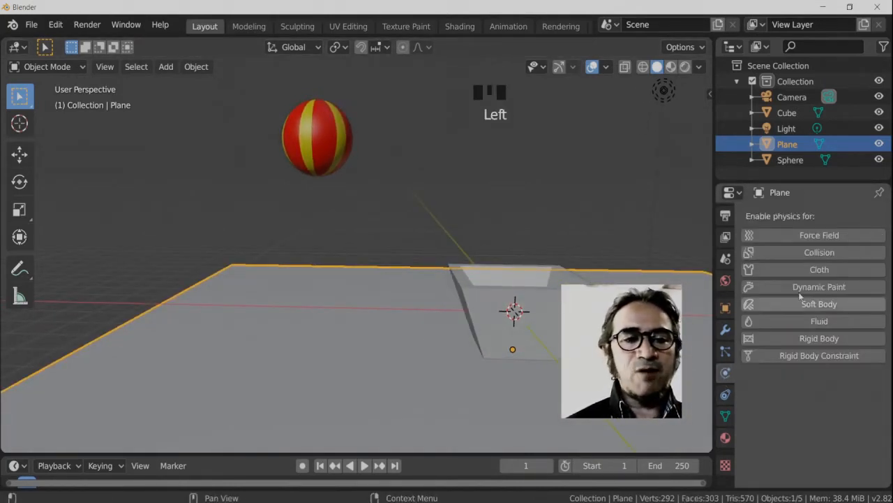
left_click(806, 256)
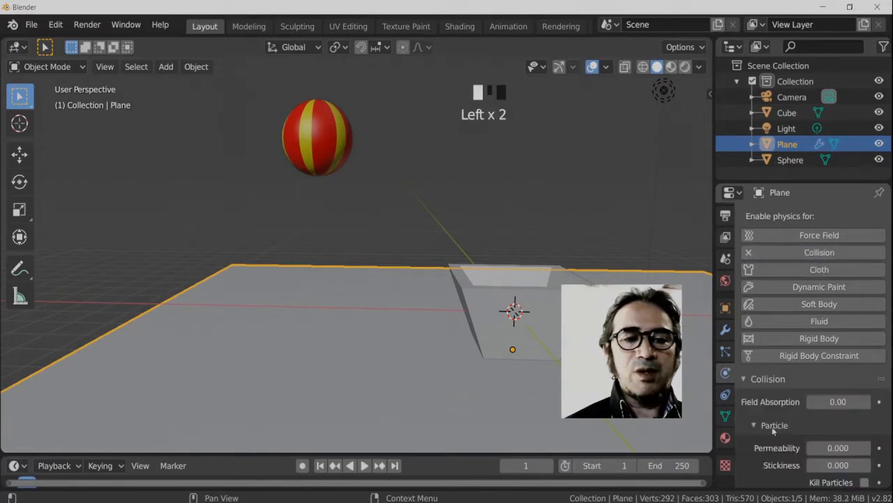
middle_click_drag(771, 427, 805, 275)
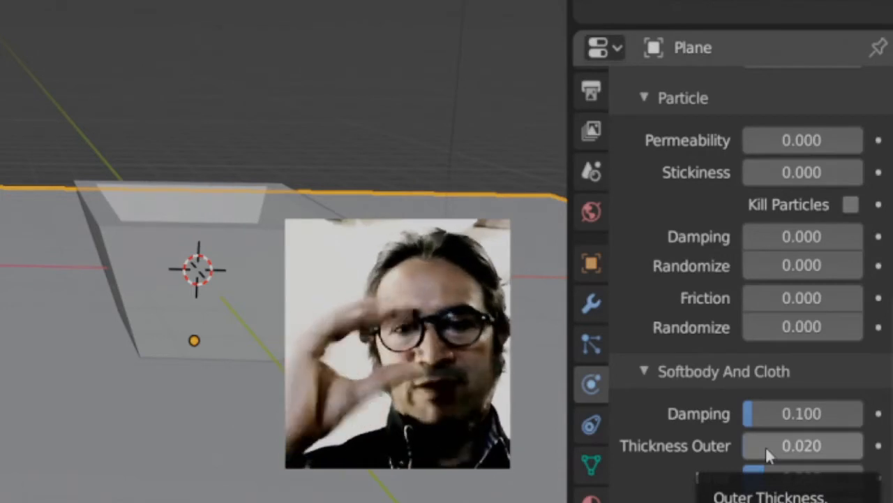
Enable Soft Body physics on the striped sphere
middle_click_drag(134, 186, 159, 235)
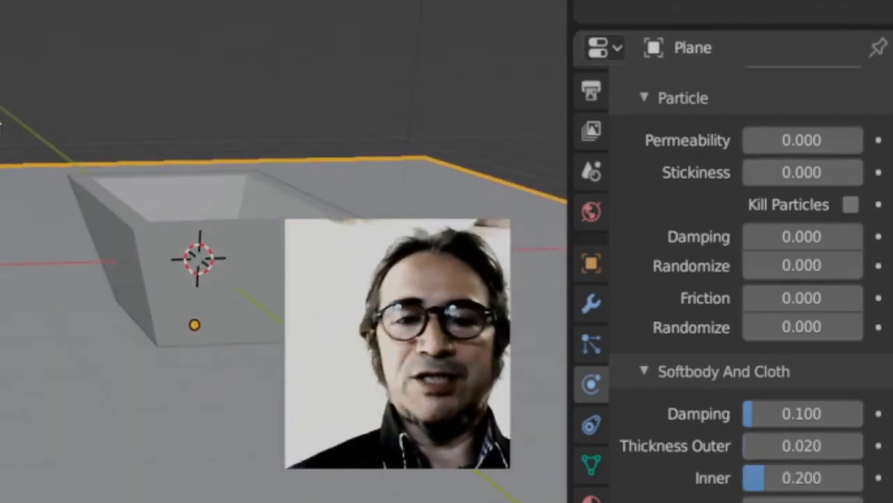
left_click(167, 2)
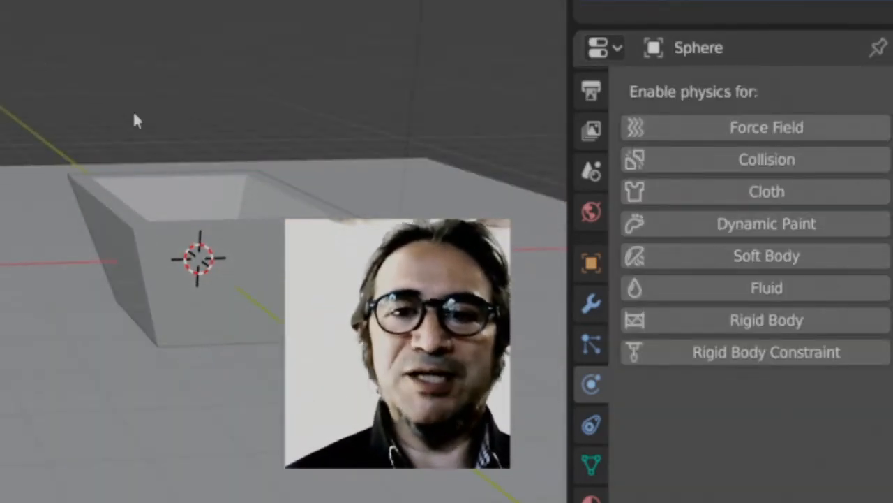
middle_click_drag(42, 91, 1, 91)
mouse_move(0, 32)
middle_mouse_down()
mouse_move(36, 67)
mouse_move(1, 41)
middle_mouse_up()
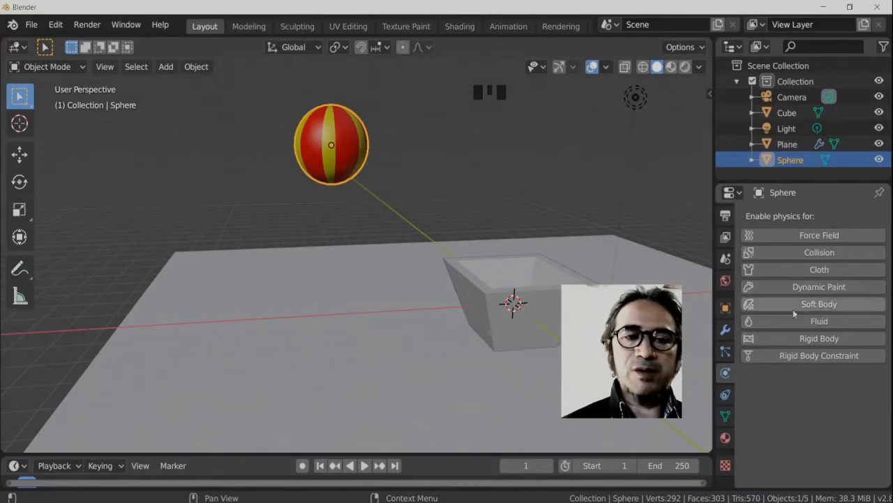
left_click(800, 305)
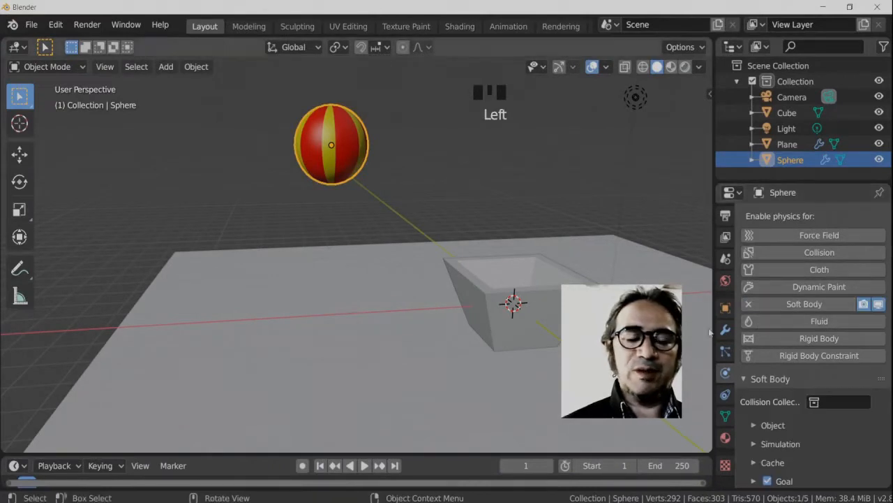
middle_click_drag(759, 359, 759, 282)
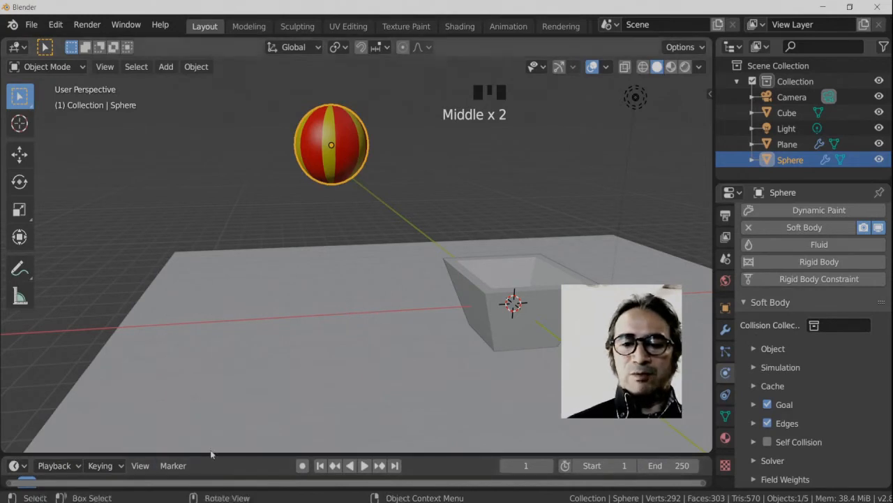
Enlarge the timeline area and set the current frame to 0
left_click_drag(212, 454, 211, 431)
key("Escape")
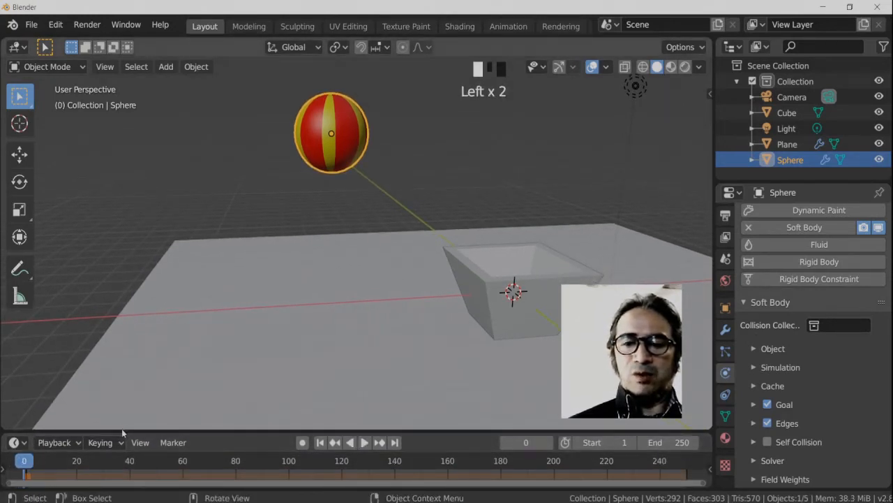
left_click(124, 428)
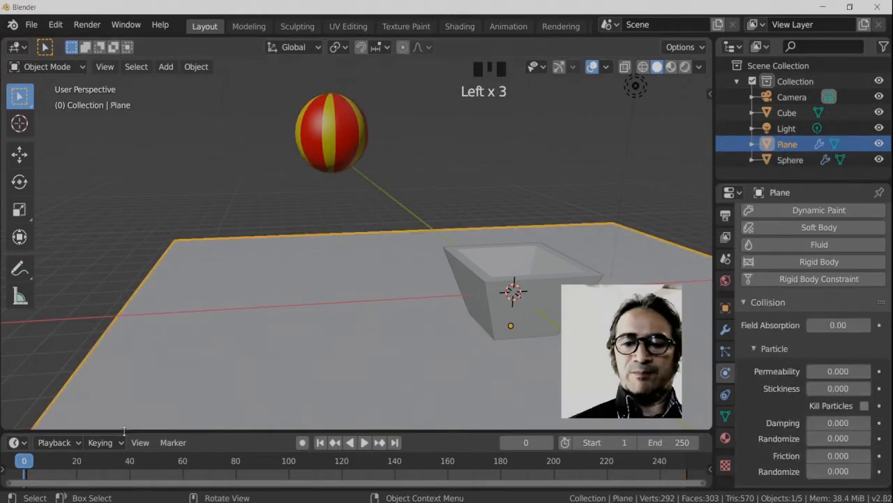
left_click_drag(124, 430, 124, 416)
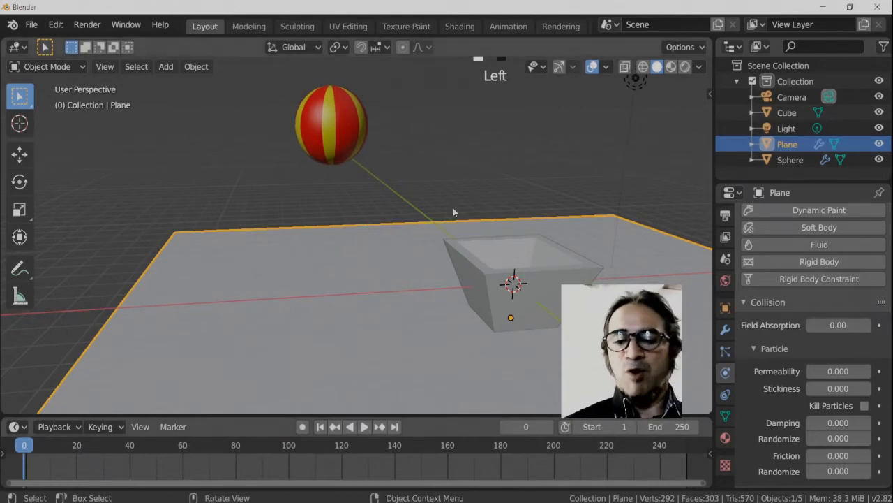
Examine the sphere's mesh in vertex select mode with all vertices selected, and return to Object Mode
key("Tab")
key("Tab")
left_click(341, 117)
key("Tab")
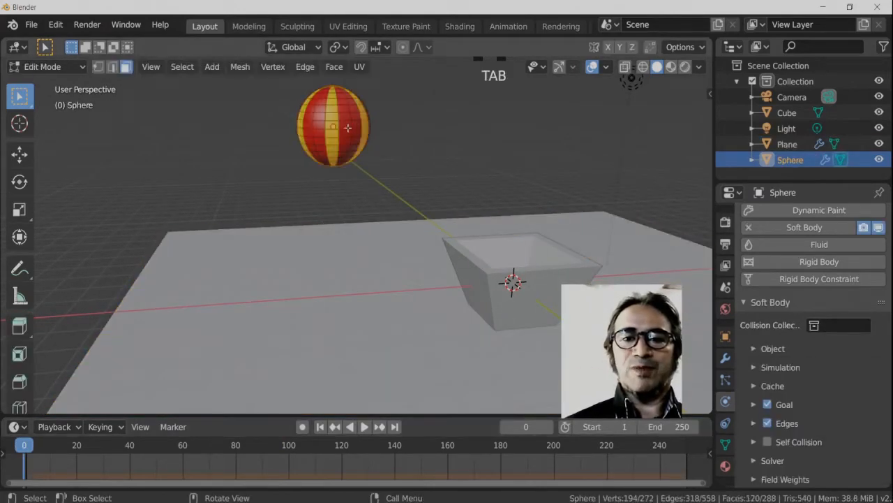
middle_click_drag(341, 118, 287, 161)
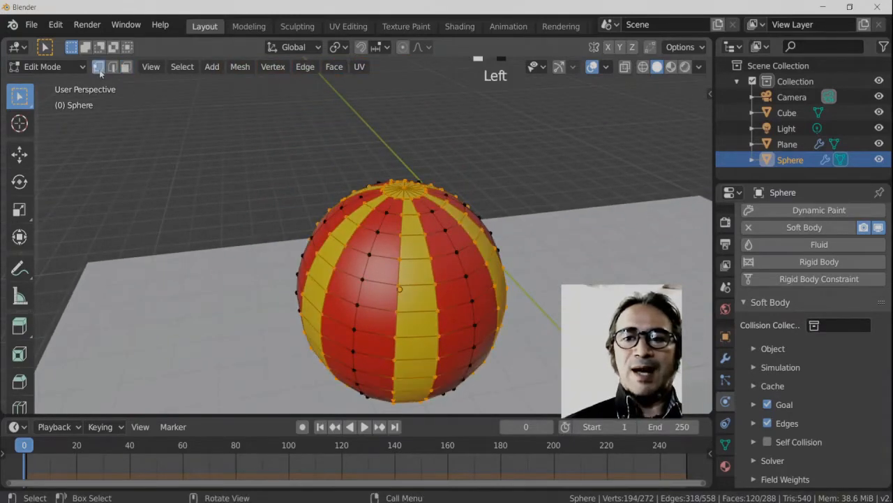
key("a")
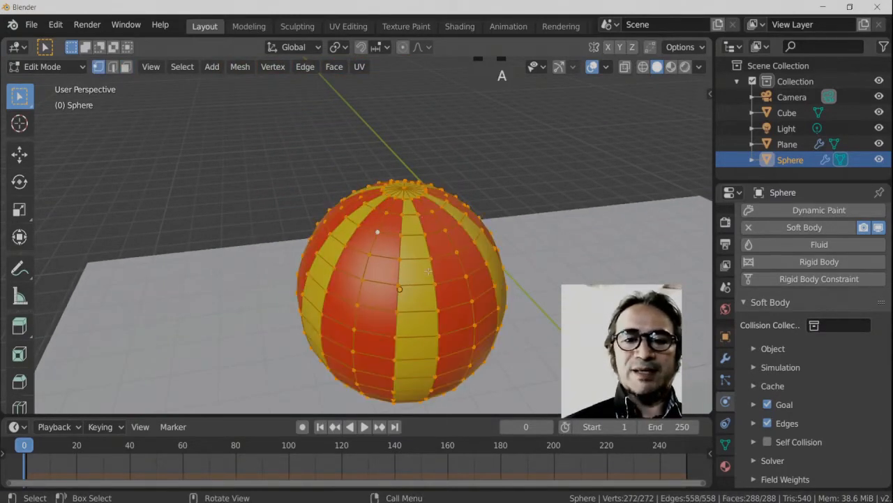
key("Tab")
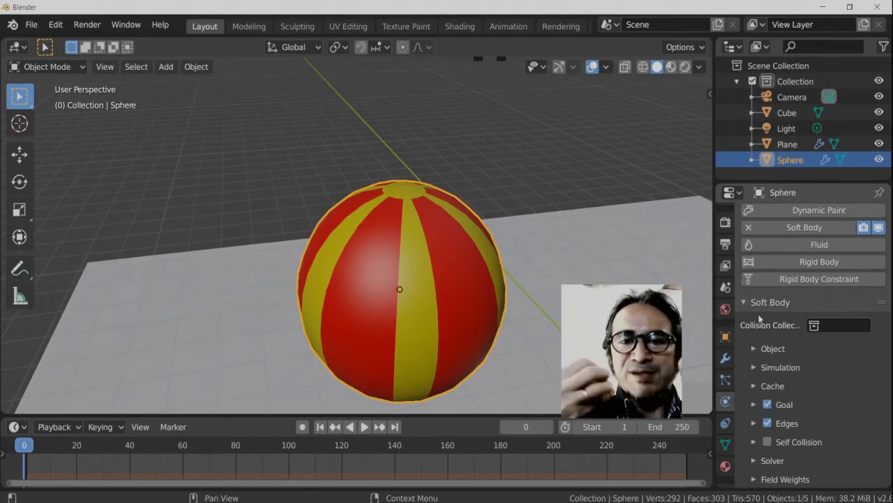
Turn off Goal in the sphere's soft body settings, and play the simulation before returning to frame 0
middle_click_drag(548, 291, 535, 256)
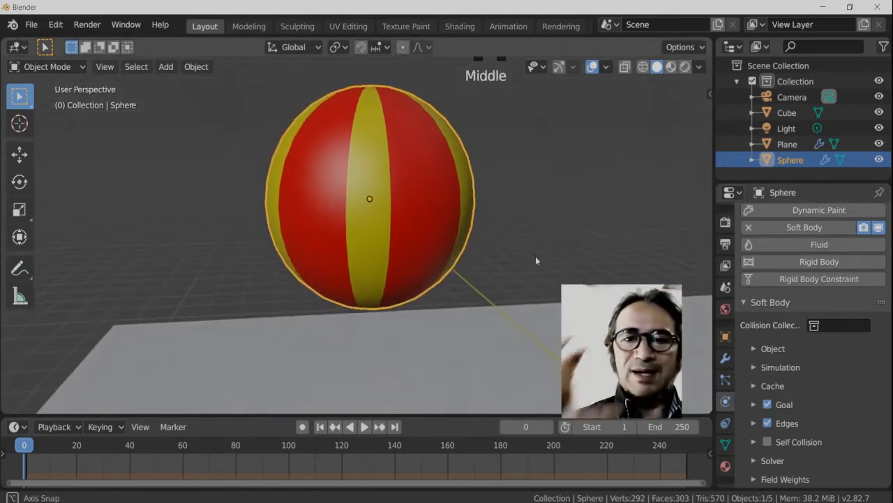
middle_click_drag(547, 200, 473, 216, "ctrl")
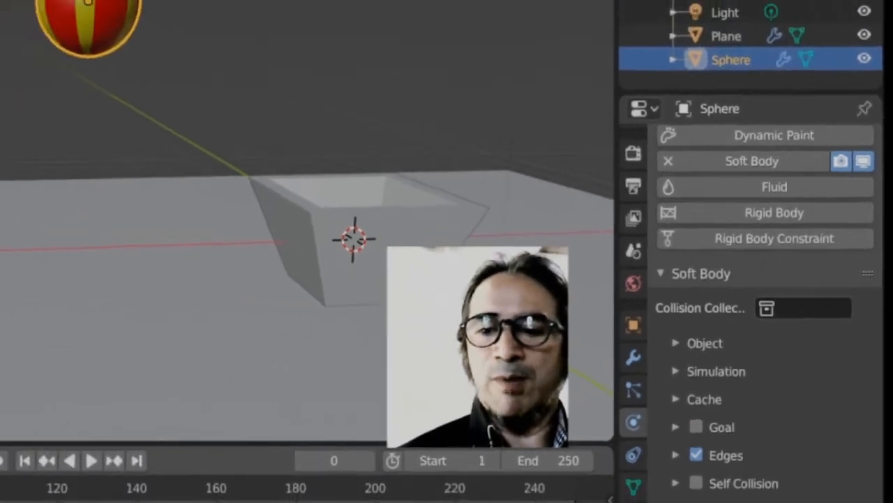
key("space")
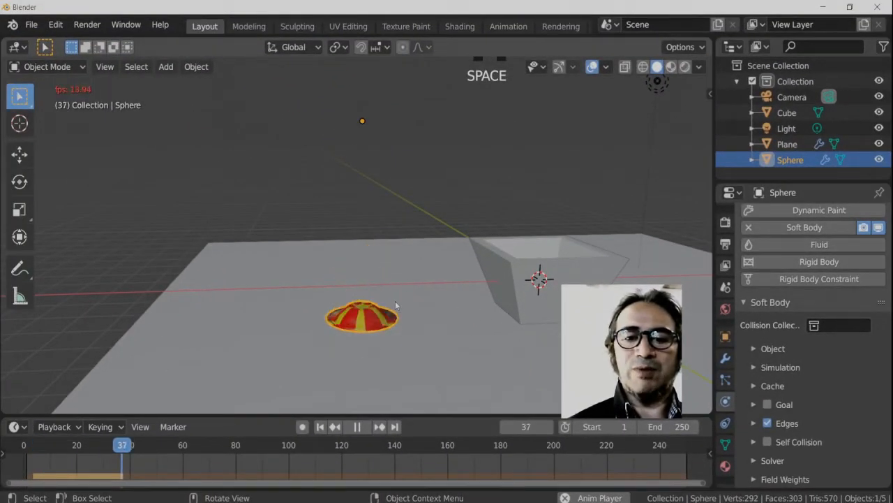
middle_click_drag(396, 301, 389, 343, "shift")
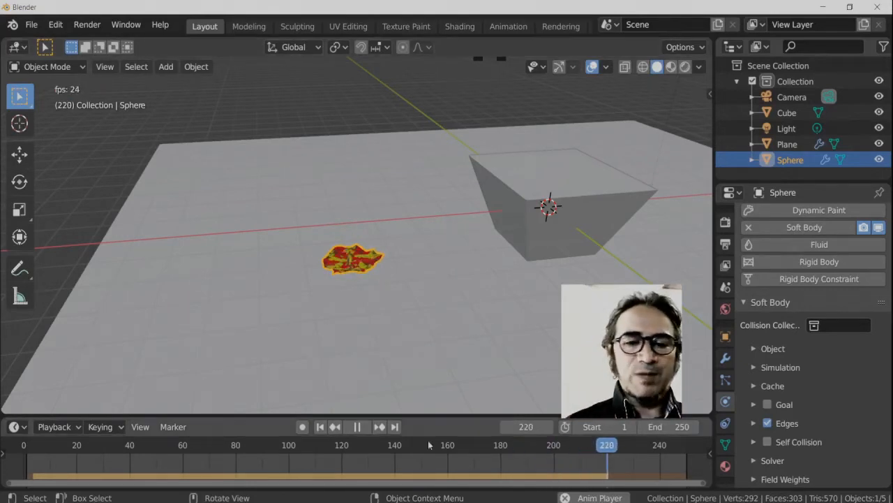
left_click(24, 444)
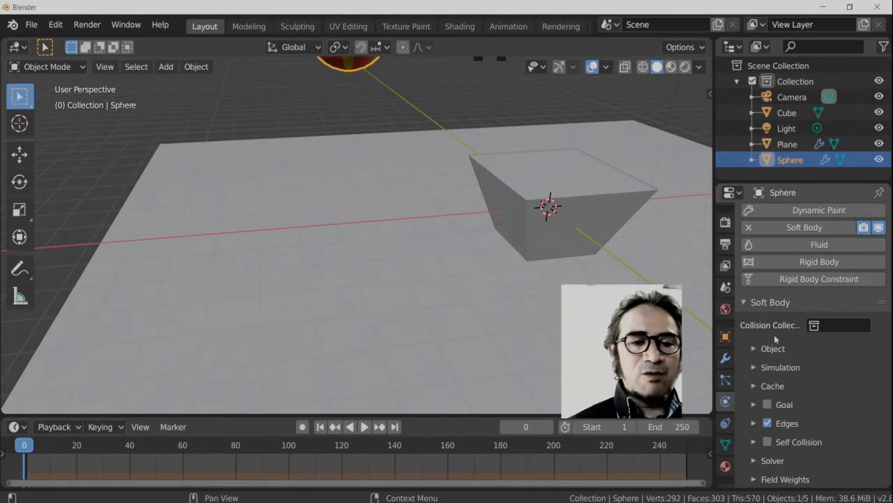
Set the sphere's soft body Friction to 0.220 in the Object settings, and play the simulation
middle_click_drag(790, 412, 800, 268)
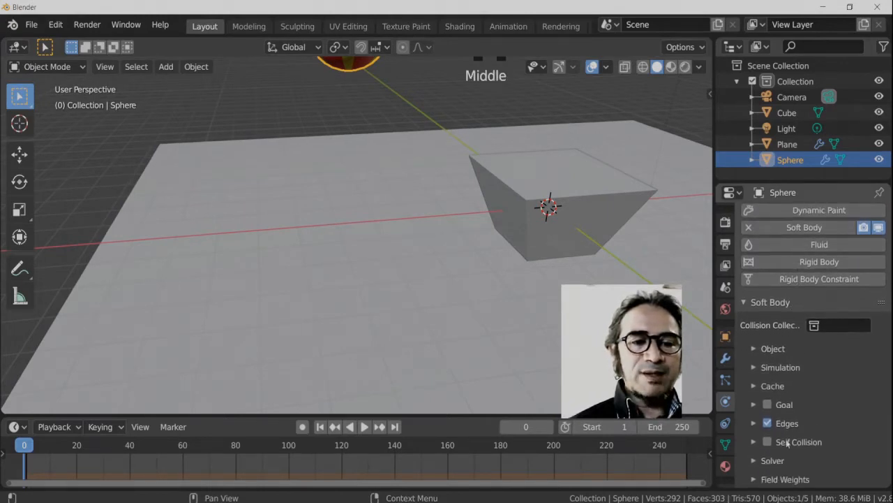
left_click(772, 350)
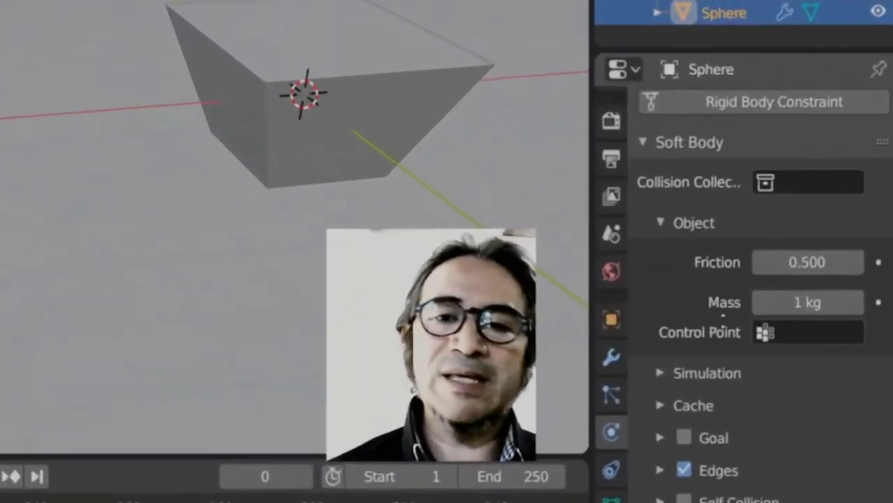
scroll(233, 148, "down", 3)
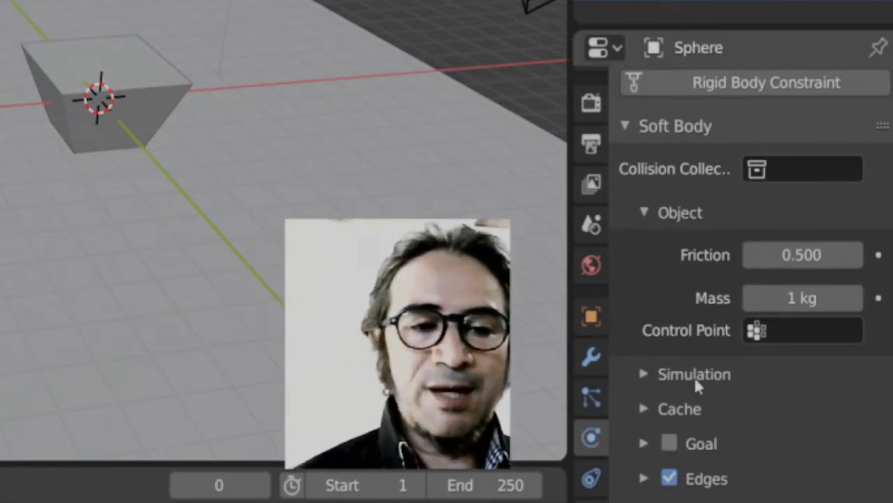
left_click_drag(798, 256, 728, 275)
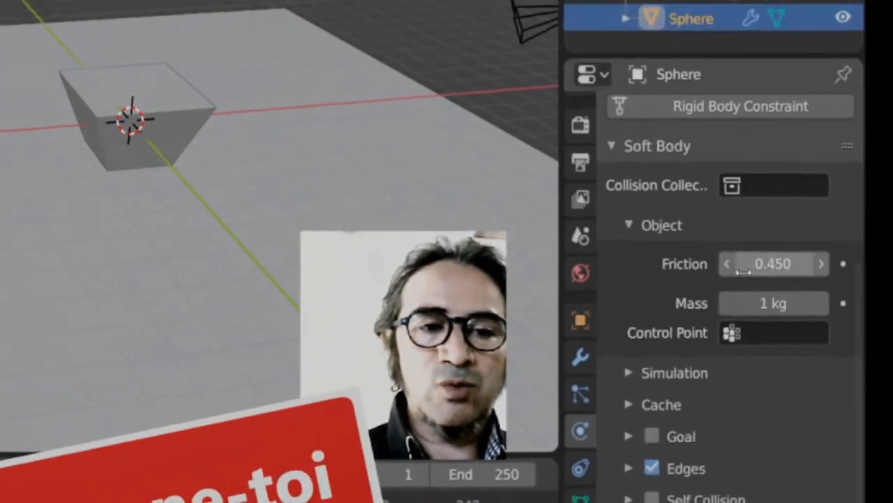
left_click(726, 275)
left_click(727, 275)
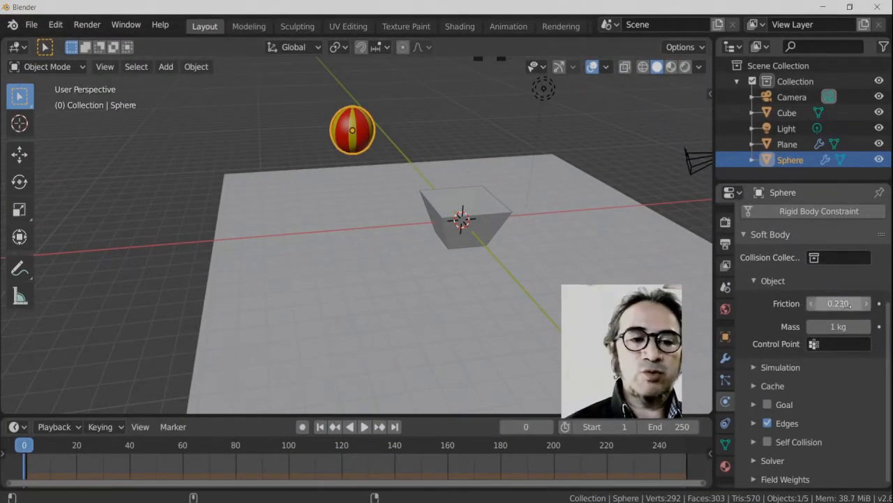
middle_click_drag(469, 296, 472, 274)
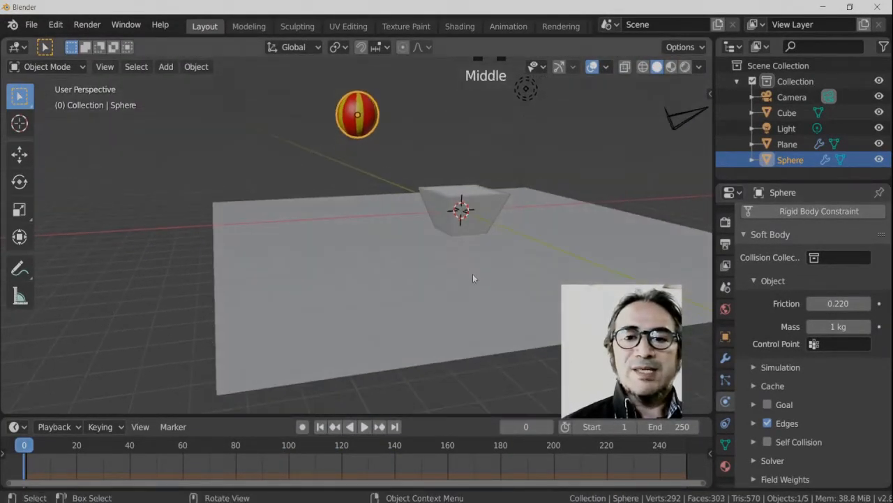
key("space")
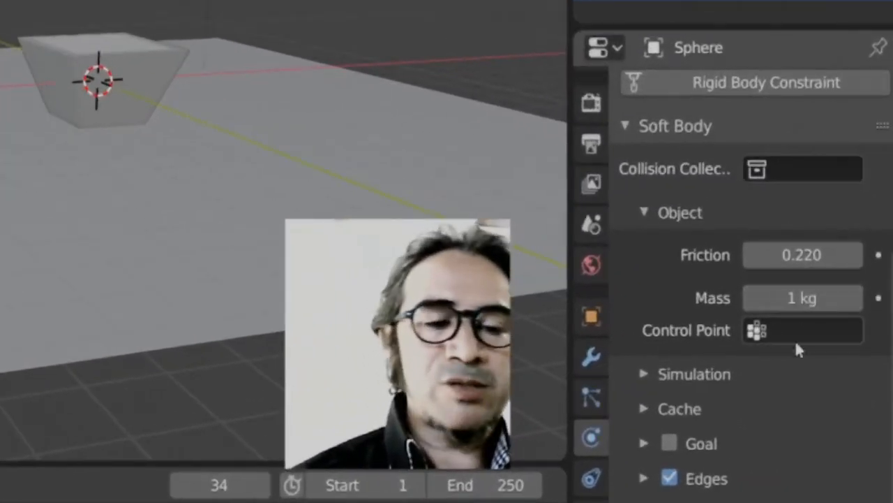
Set the sphere's soft body Mass to 0.2 kg
left_click(802, 298)
type("0.2")
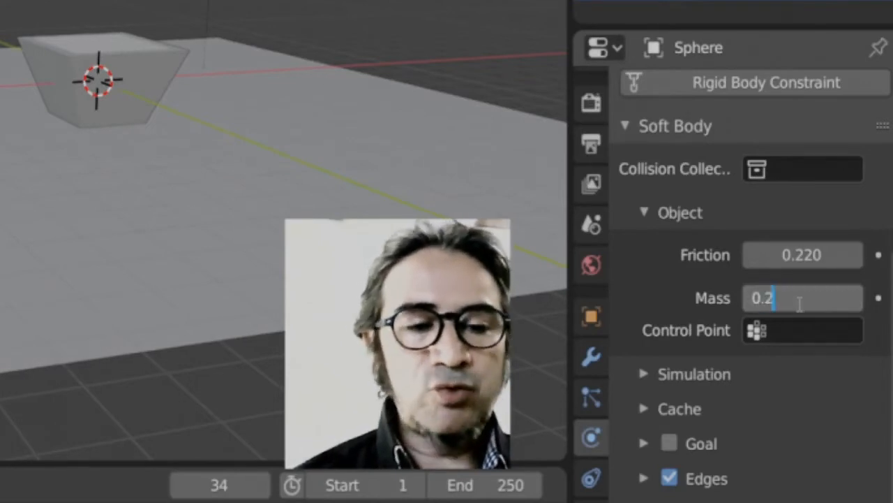
key("Return")
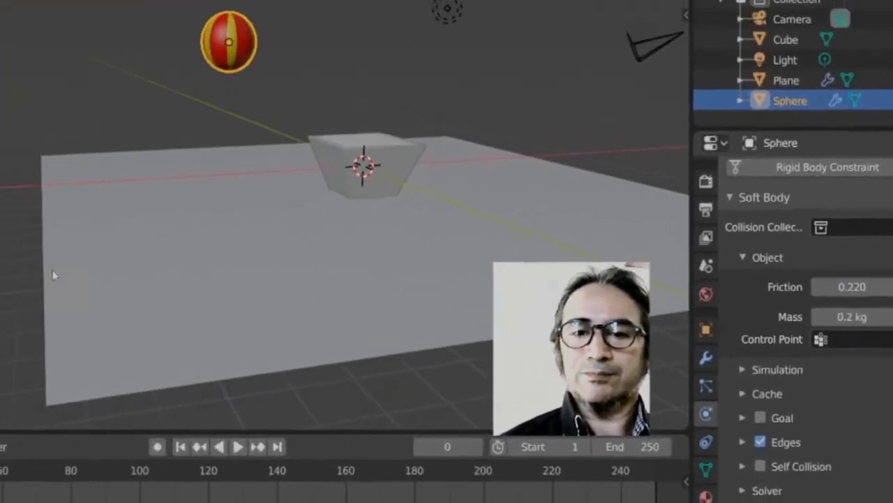
Play the simulation to examine how the sphere lands on the floor plane, and return to frame 0
key("space")
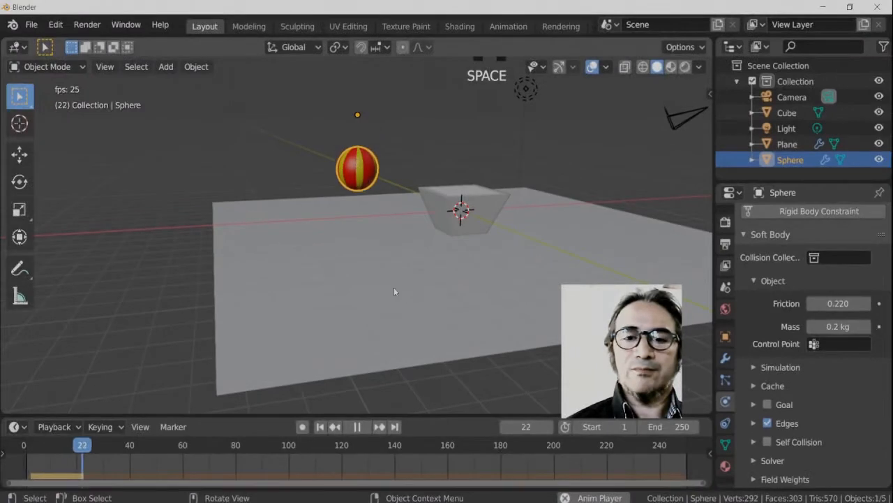
middle_click_drag(384, 243, 379, 274)
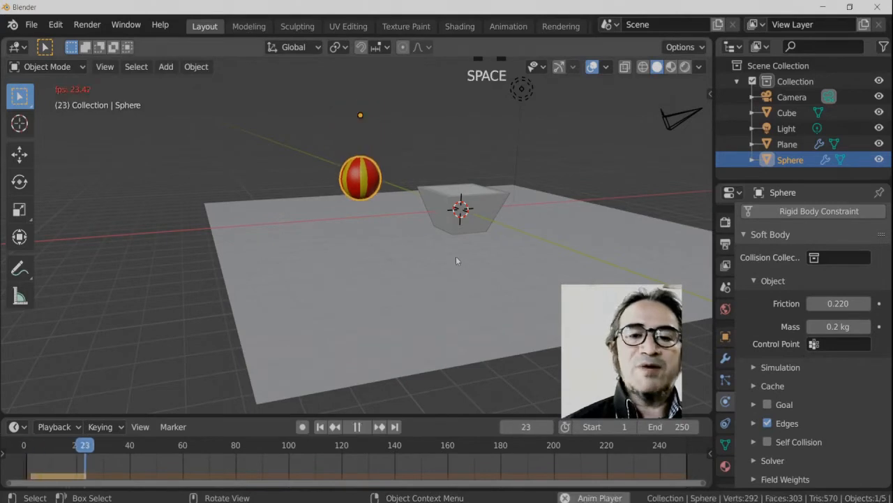
middle_click_drag(457, 260, 429, 262)
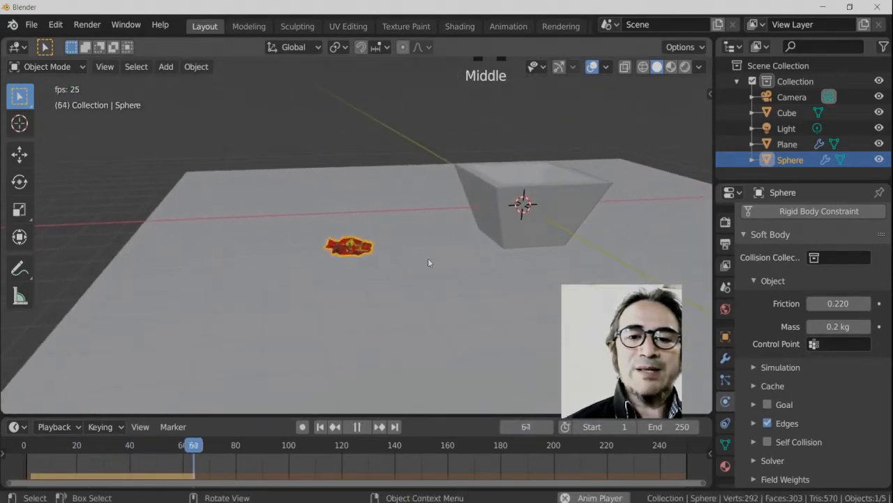
key("space")
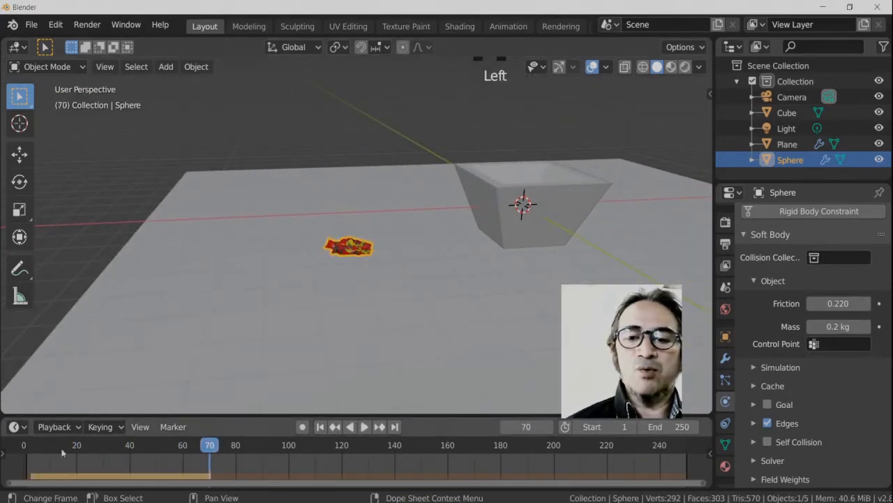
middle_click_drag(482, 252, 494, 265, "ctrl")
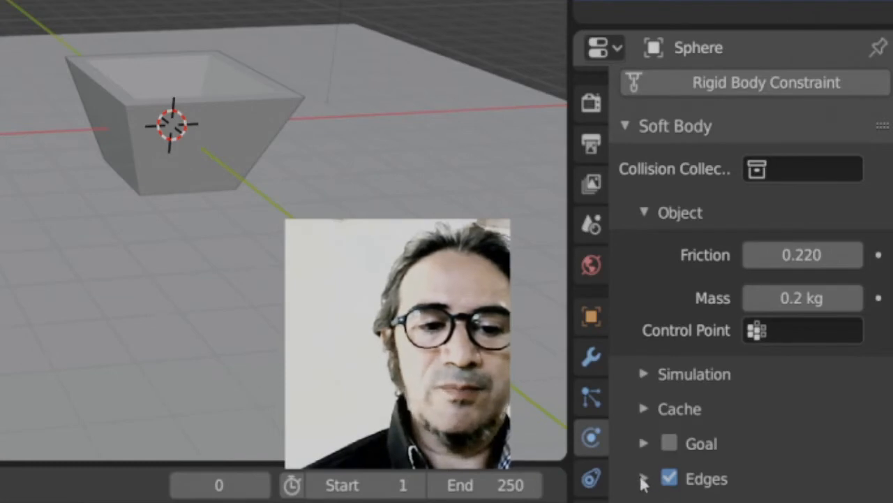
Expand the sphere's soft body Edges settings and set Push to 0.710 and Bending to 8.400
scroll(660, 277, "down", 6)
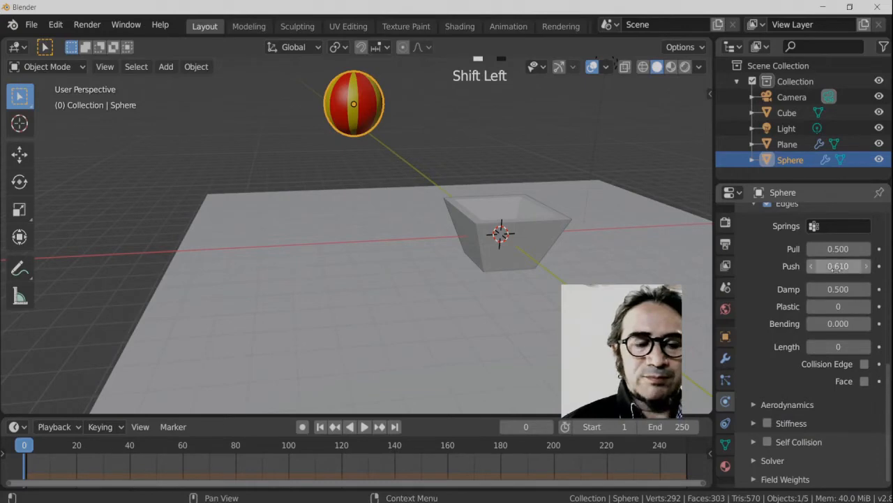
left_click_drag(844, 266, 863, 266)
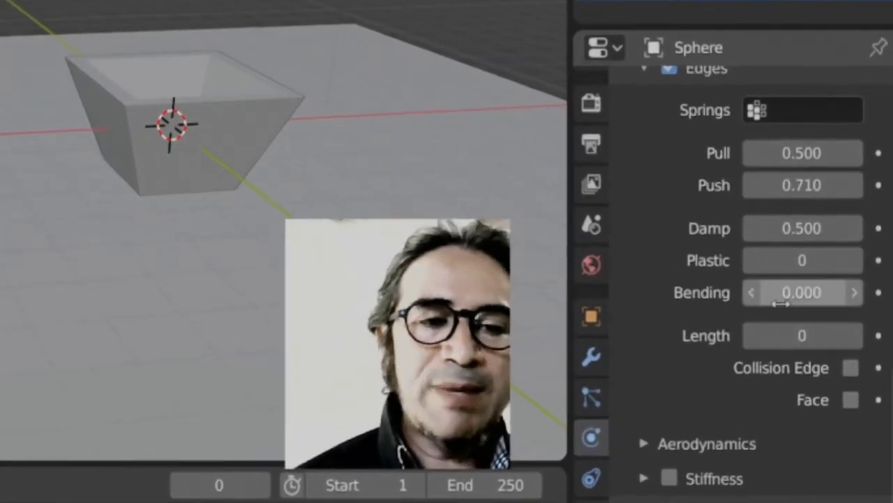
left_click_drag(792, 293, 830, 293)
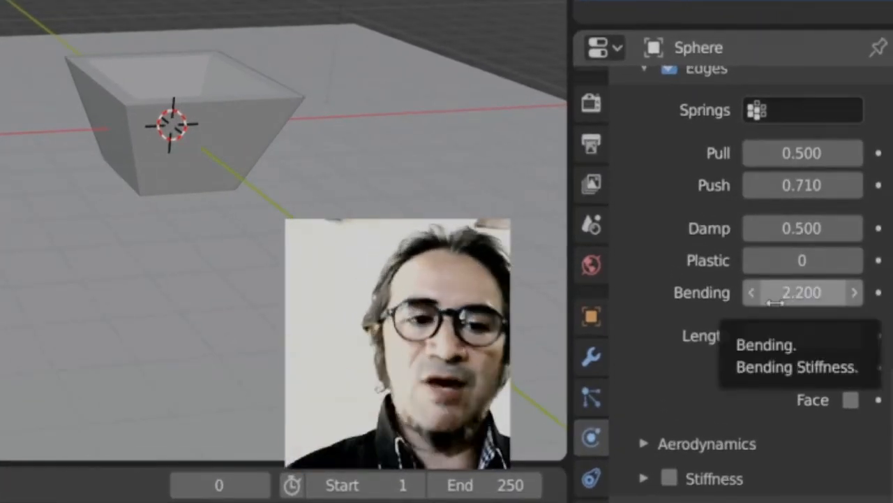
left_click_drag(794, 296, 840, 290)
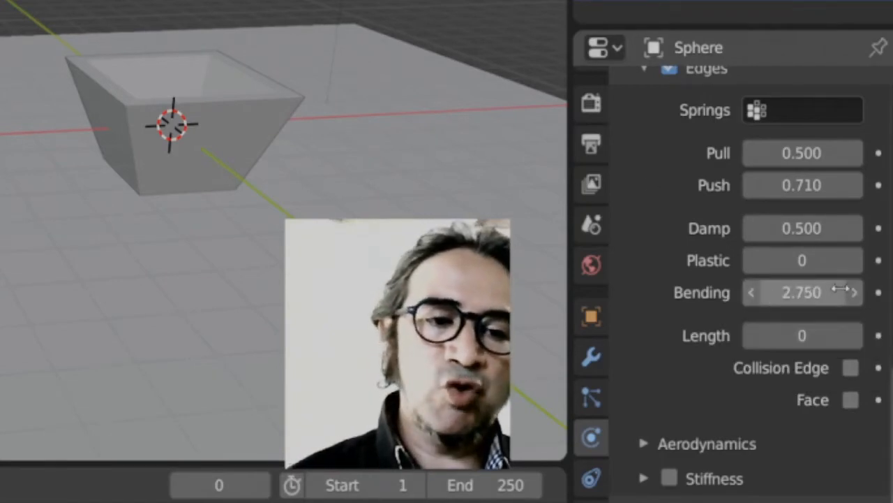
mouse_move(780, 296)
left_mouse_down()
mouse_move(854, 291)
mouse_move(788, 299)
left_mouse_up()
Play the simulation to examine how the stiffer sphere bounces on the floor, and stop the playback
key("space")
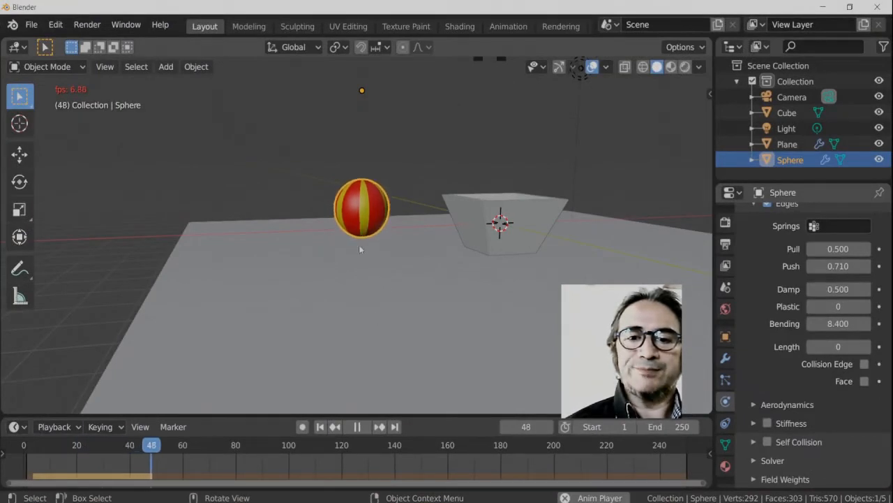
middle_click_drag(360, 250, 451, 290)
key("space")
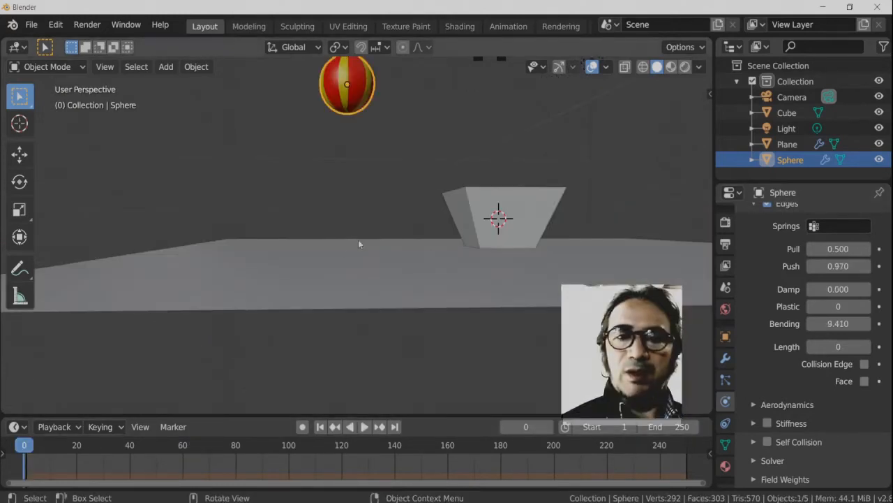
Turn off the viewport display of the sphere's Soft Body physics, test the playback, and return to frame 0
middle_click_drag(358, 243, 289, 299, "shift")
middle_click_drag(775, 241, 775, 430)
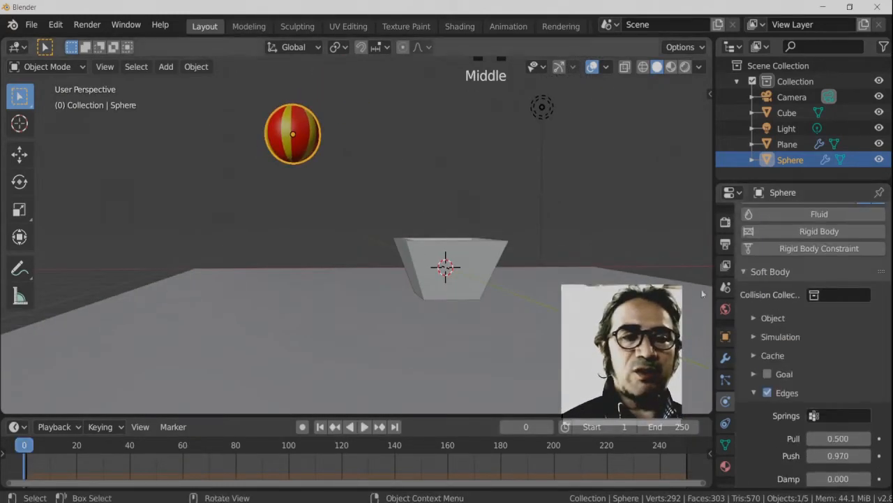
middle_click_drag(763, 337, 763, 444)
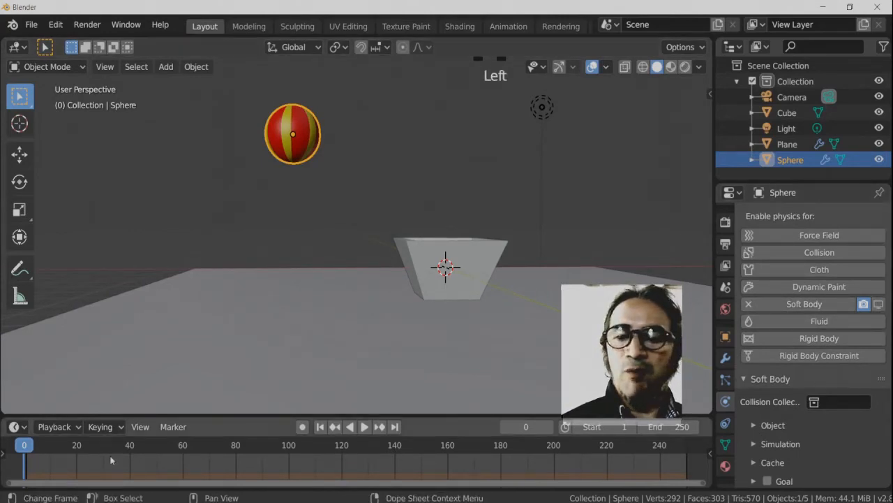
key("space")
key("space")
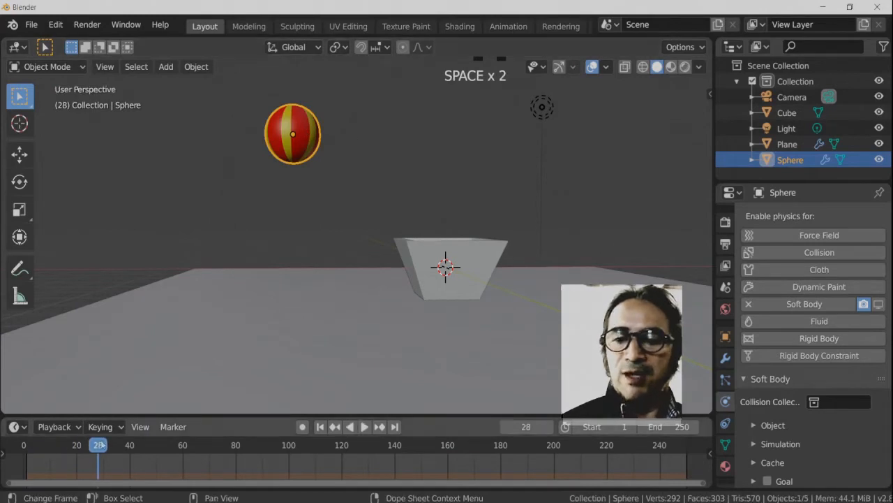
left_click_drag(100, 445, 23, 444)
Add a 2 m cube at the scene origin and raise it along Z above the hollow box
key("shift+a")
mouse_move(358, 205)
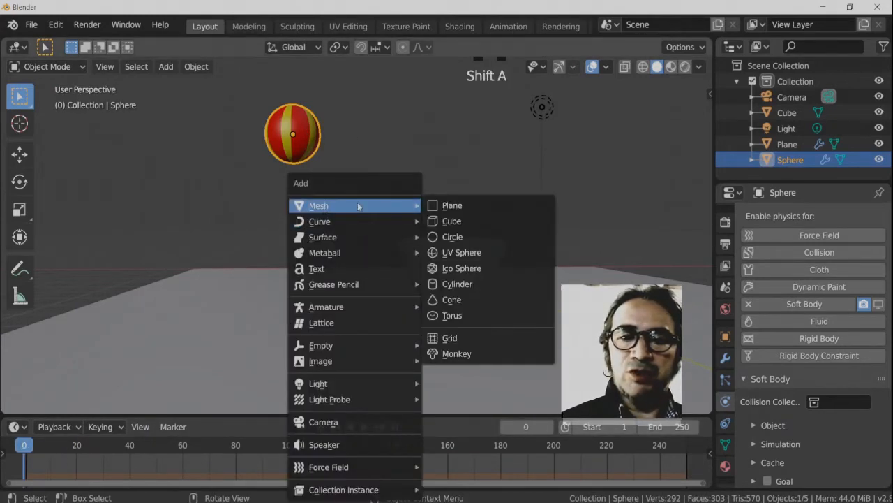
left_click(465, 222)
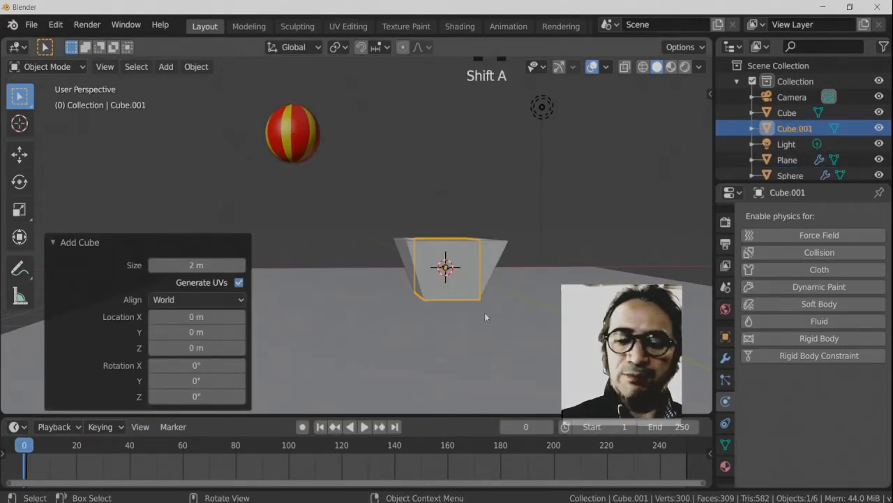
key("g")
key("z")
left_click(478, 196)
middle_click_drag(479, 196, 455, 202)
Add seven vertical loop cuts across the new cube in Edit Mode, slid fully toward one side
key("Tab")
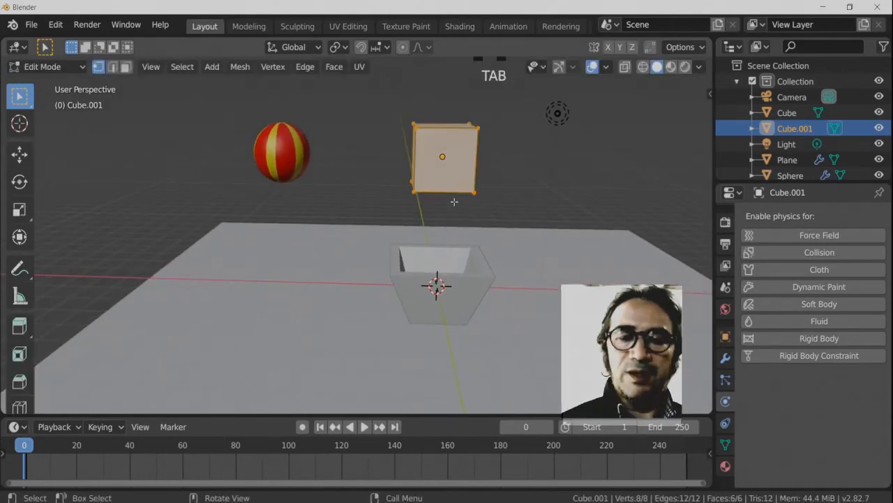
key("ctrl+r")
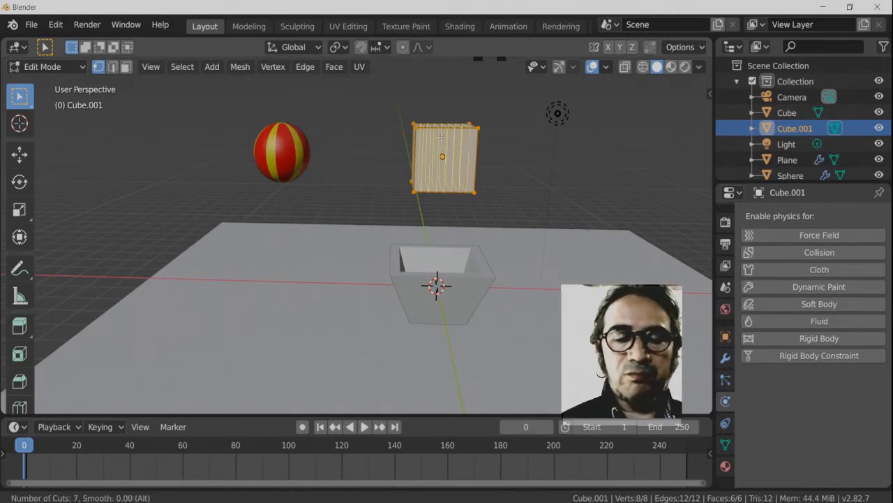
left_click(441, 137)
left_click(419, 221)
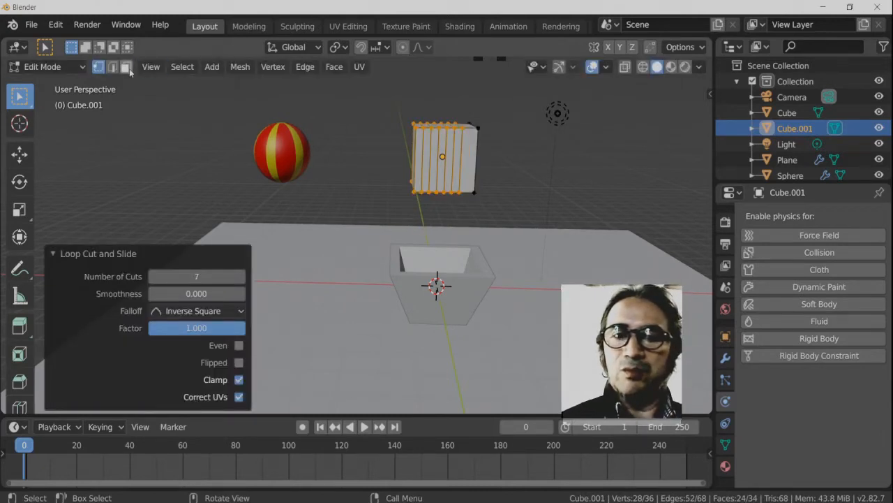
Add one more vertical loop cut in the wide uncut strip at the end of the cube
key("a")
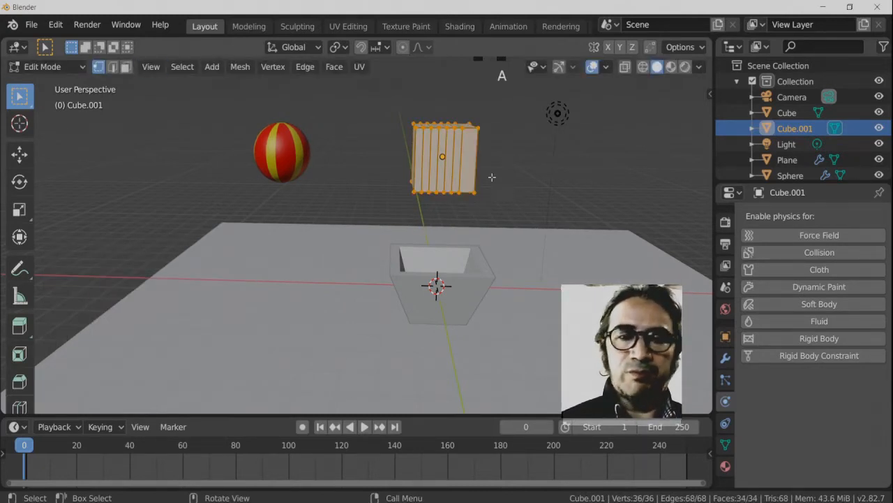
middle_click_drag(492, 177, 480, 246)
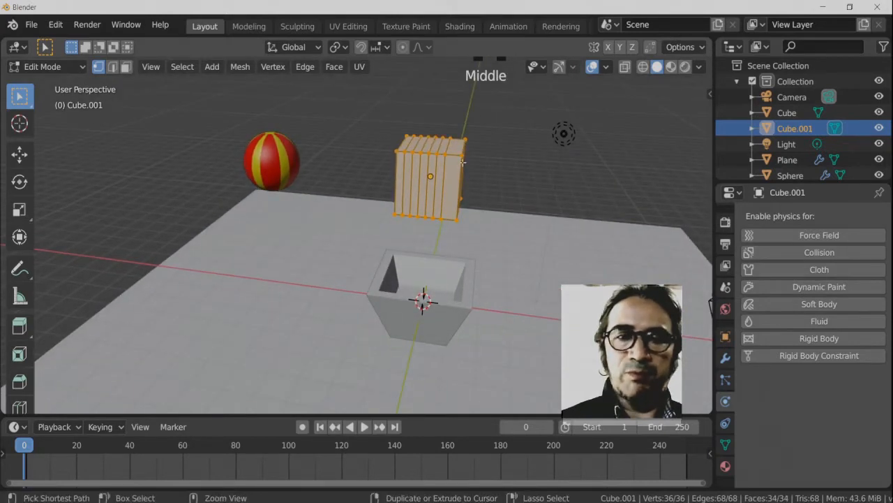
key("ctrl+r")
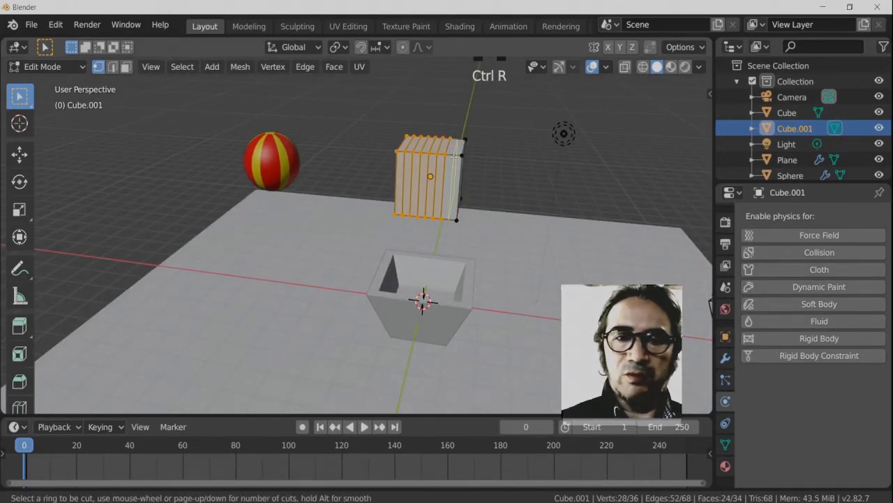
left_click(455, 156)
left_click(454, 166)
Scale the whole cube mesh into a long beam, by 2.914 along X, 0.553 along Z and 0.544 along Y
key("a")
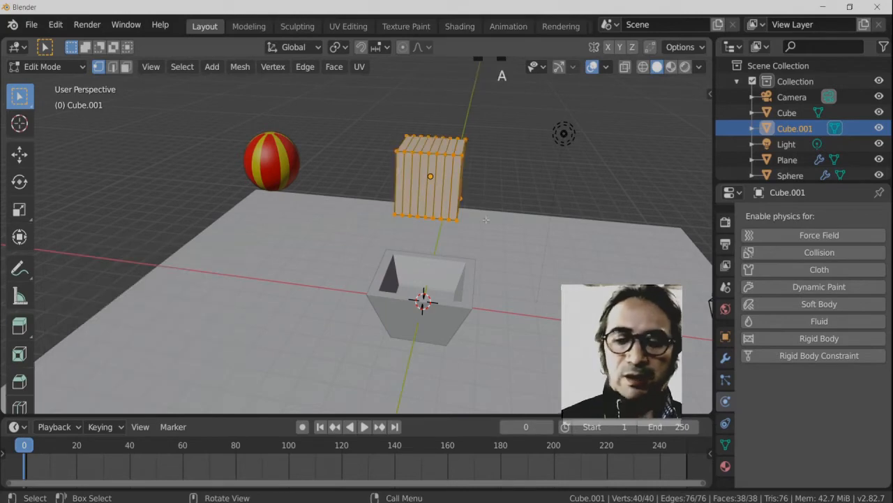
key("s")
key("x")
left_click(622, 236)
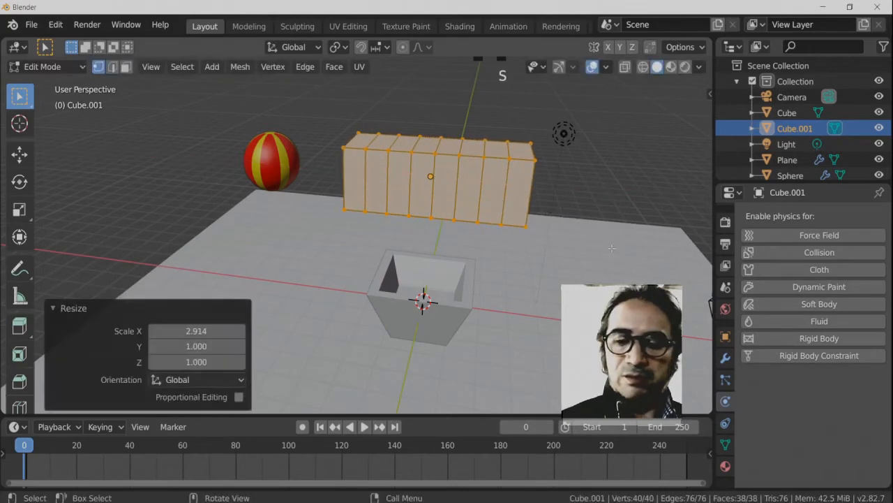
key("s")
key("z")
left_click(535, 196)
middle_click_drag(536, 196, 465, 187)
key("s")
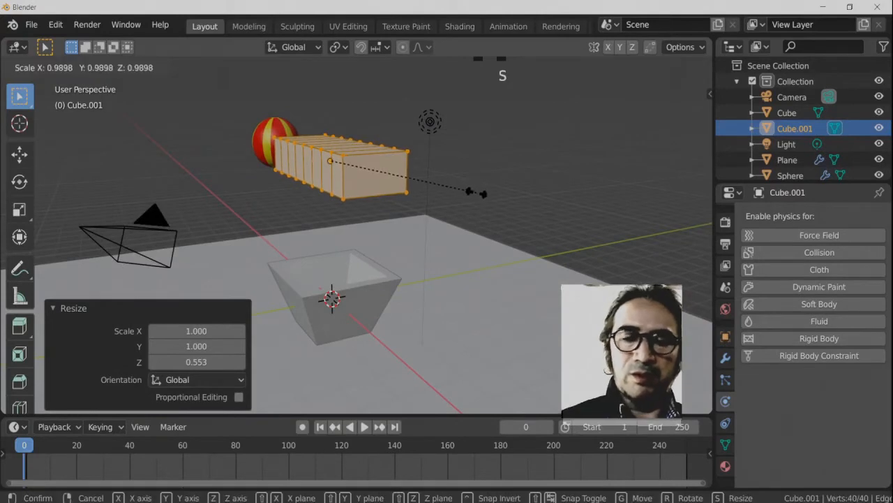
key("y")
left_click(410, 199)
middle_click_drag(410, 199, 482, 222)
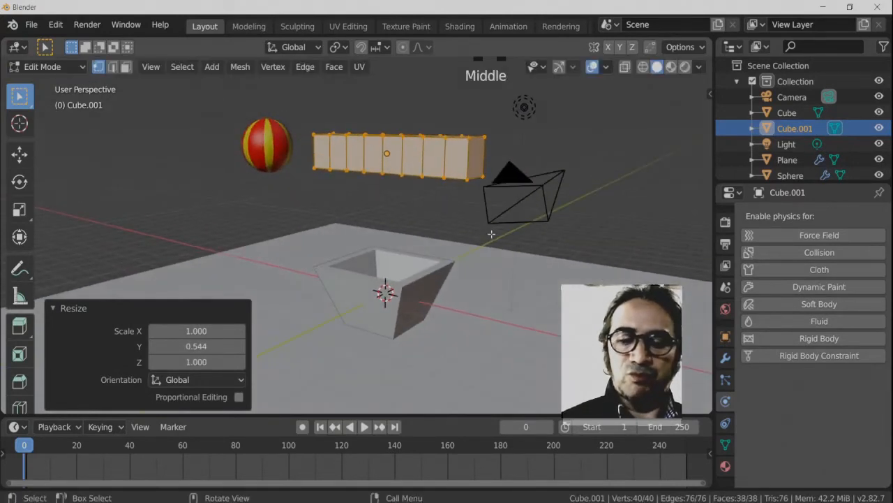
Return to Object Mode, add a Catmull-Clark Subdivision Surface modifier to the beam with viewport level 1, and apply it
key("s")
key("Escape")
key("Tab")
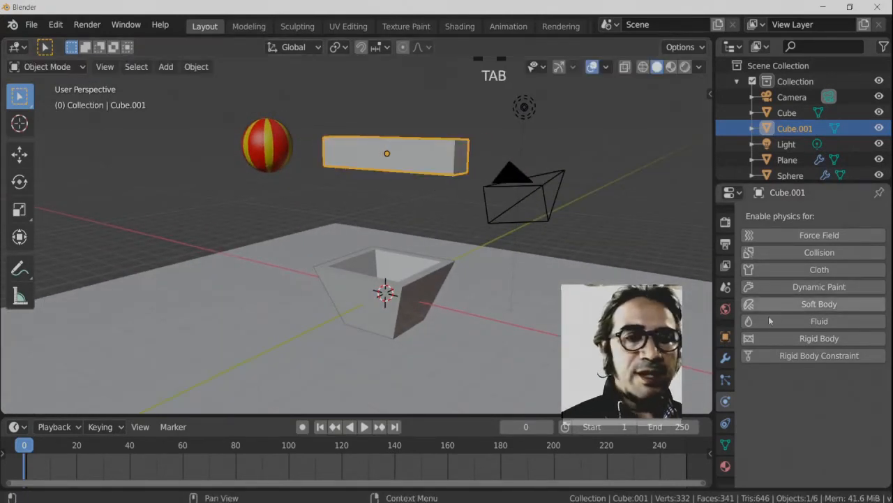
left_click(726, 358)
left_click(772, 216)
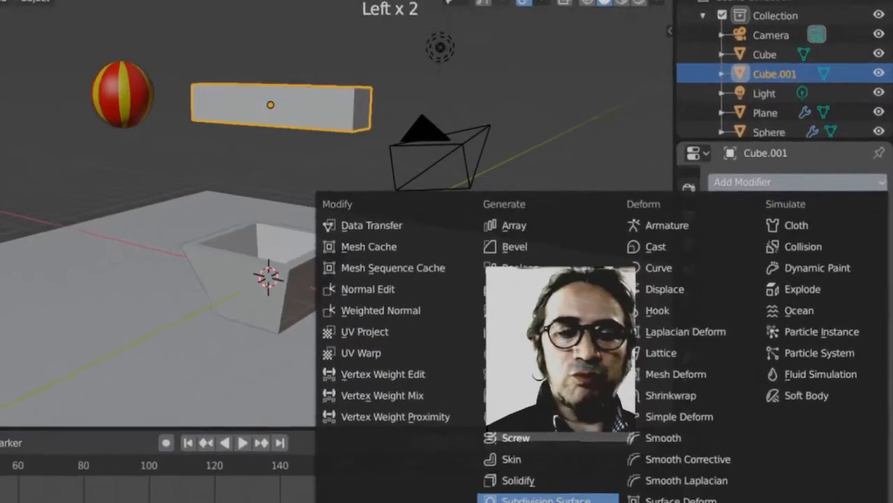
left_click(509, 472)
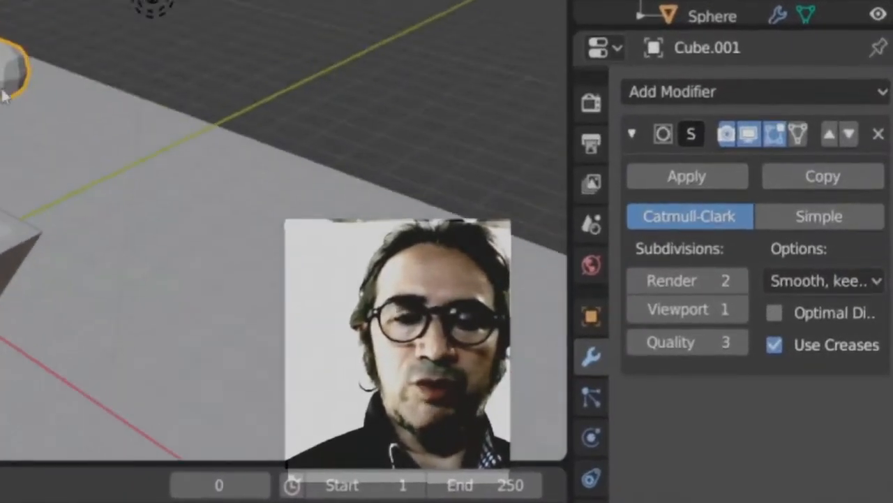
left_click(701, 191)
Examine the beam's subdivided mesh in Edit Mode and its rounded shape in Object Mode from several angles
key("Tab")
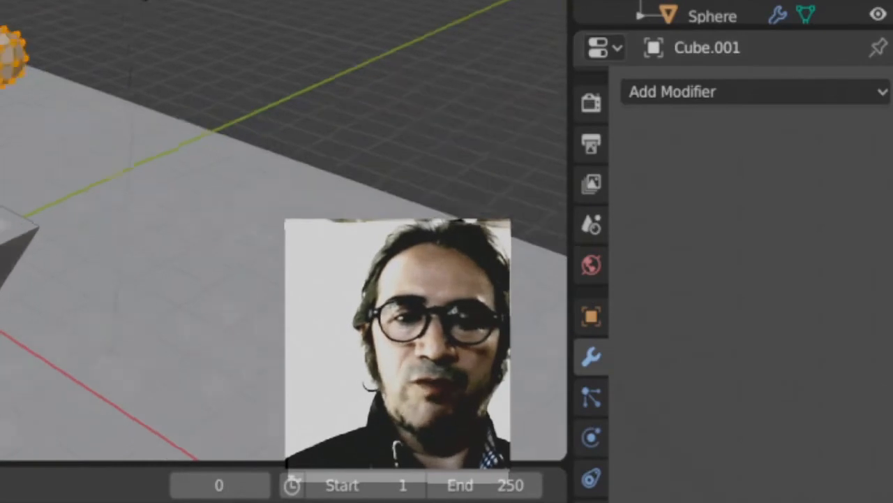
middle_click_drag(71, 138, 189, 159)
key("Tab")
middle_click_drag(388, 201, 495, 214)
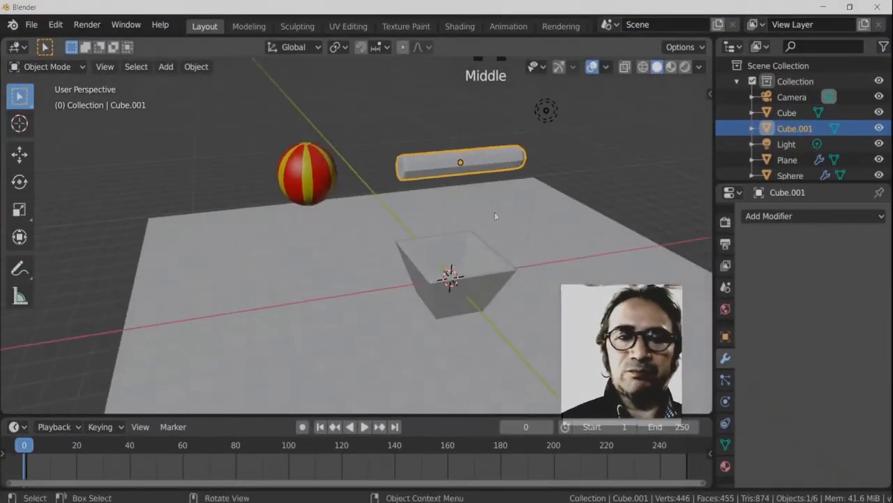
middle_click_drag(460, 189, 391, 134)
key("Tab")
key("Tab")
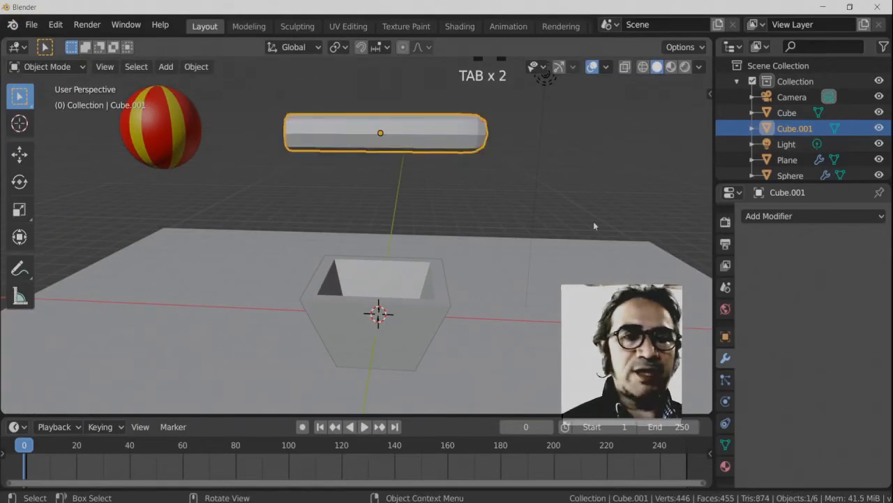
Enable Soft Body physics on the beam
middle_click_drag(732, 401, 732, 374)
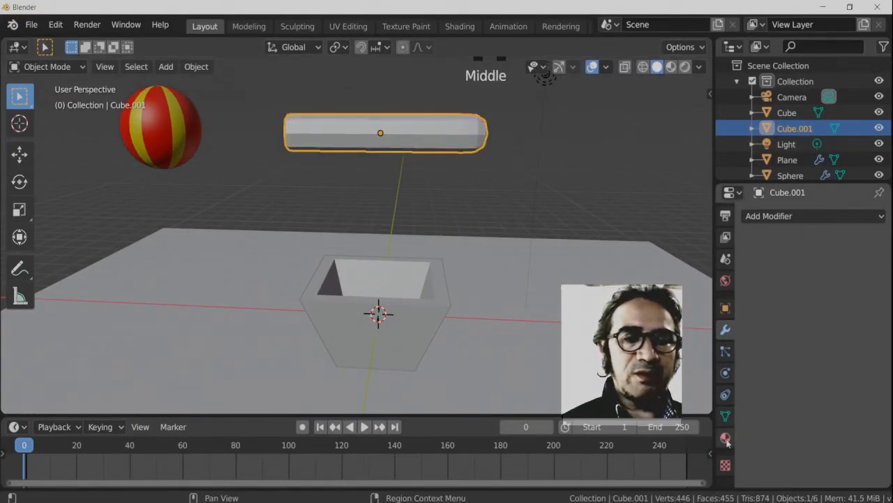
left_click(725, 374)
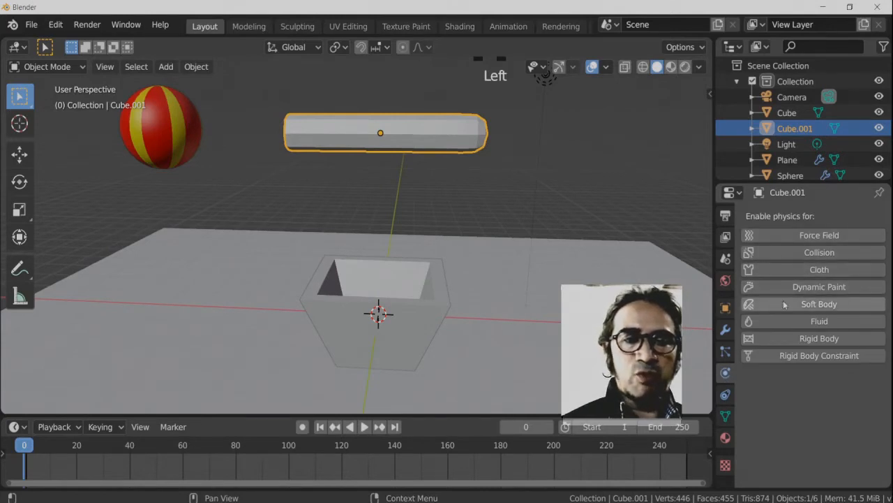
left_click(804, 305)
middle_click_drag(506, 226, 585, 264)
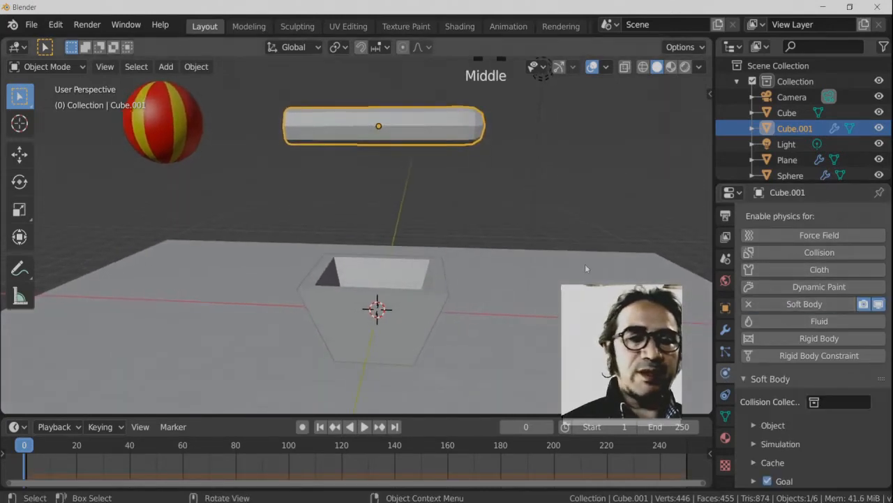
Set the beam's soft body mass to 0.5 kg
middle_click_drag(817, 452, 803, 266)
left_click(773, 253)
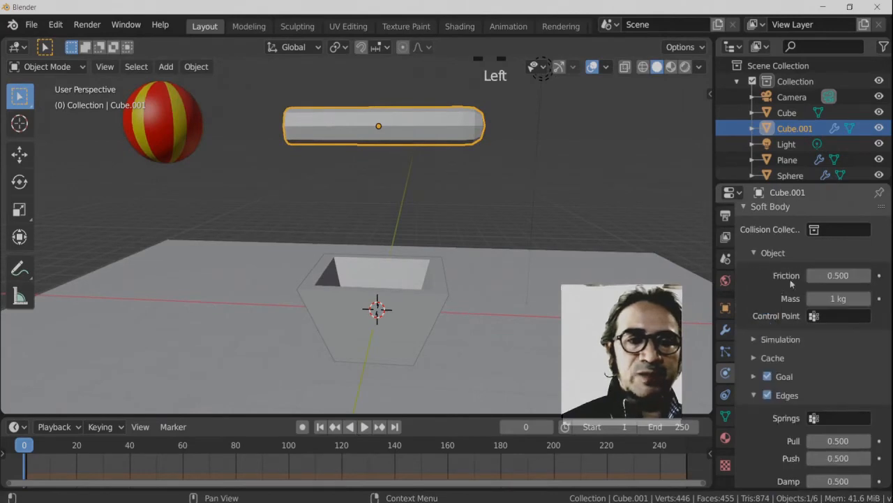
left_click(841, 299)
type("0.5")
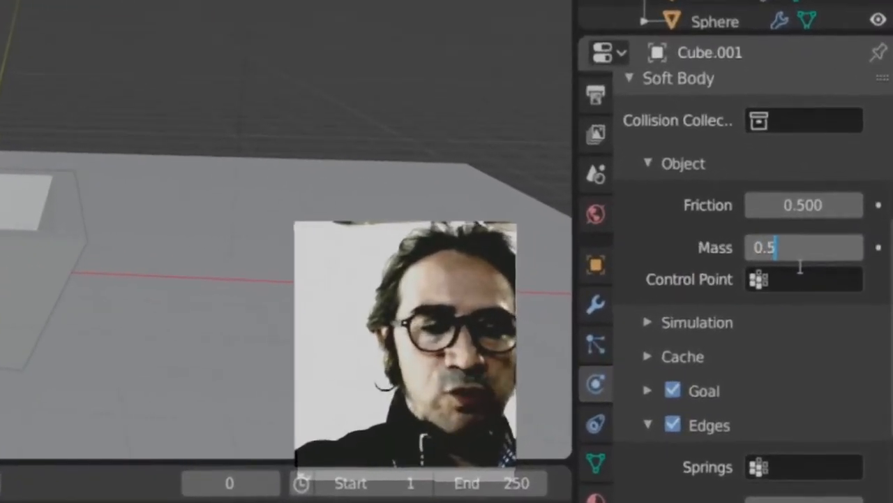
key("Return")
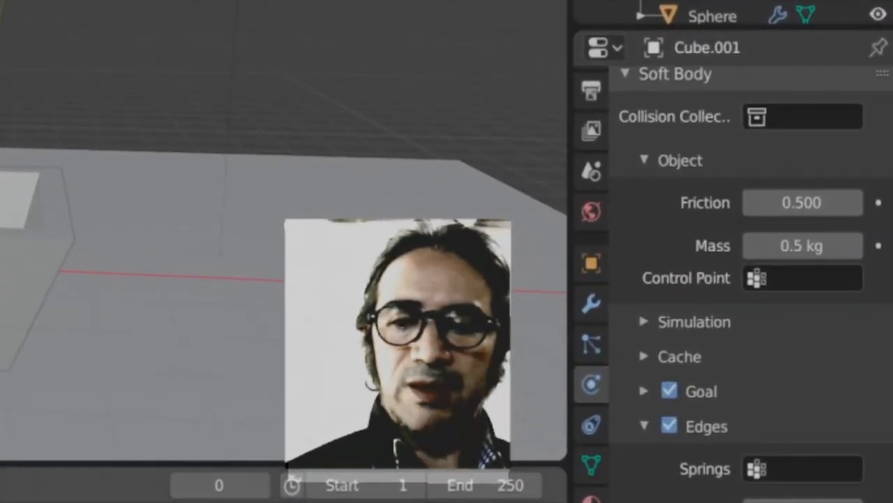
Expand the soft body Goal settings and assign a single vertex at the beam's end to a new vertex group
left_click(642, 391)
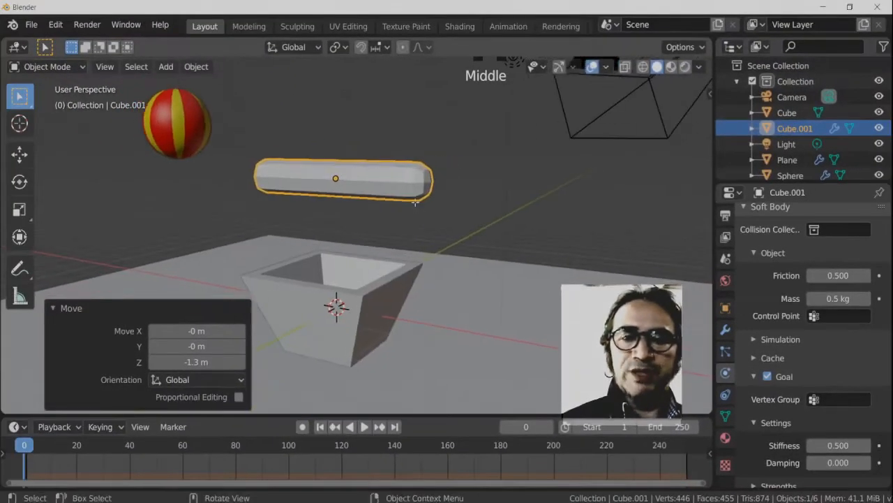
key("Tab")
left_click(430, 171)
middle_click_drag(419, 224, 460, 225)
key("ctrl+g")
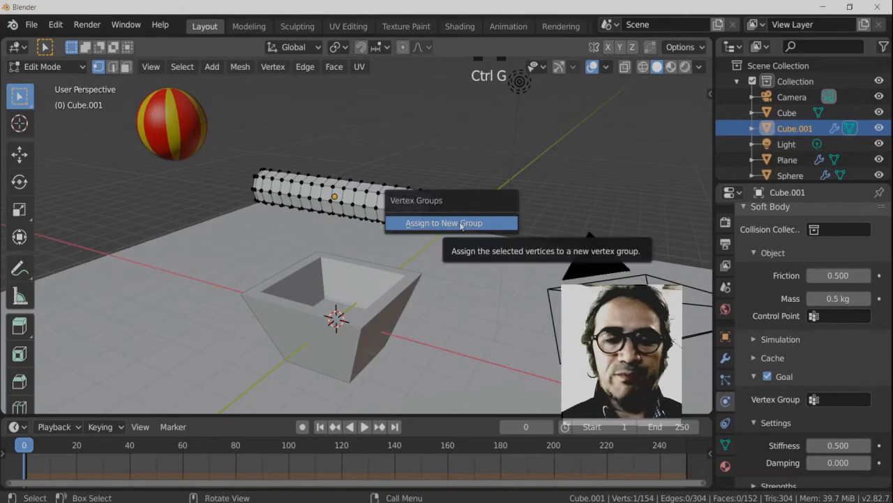
left_click(461, 223)
key("apostrophe")
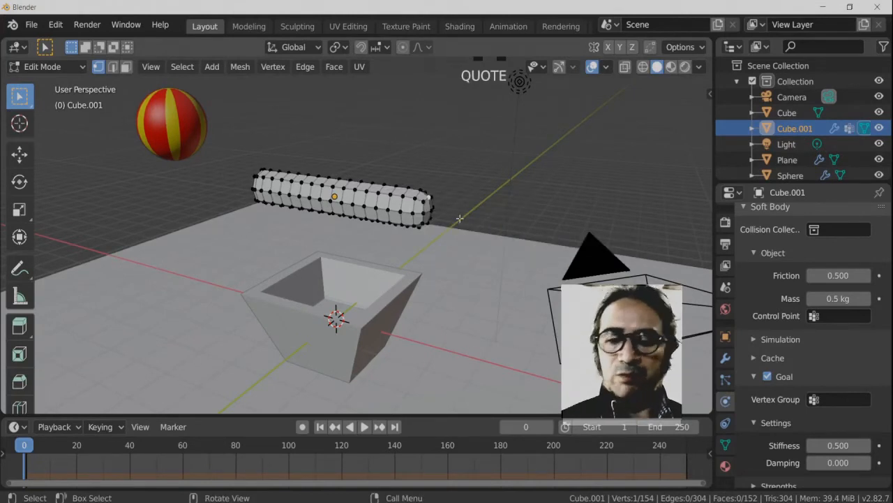
Return to Object Mode and set the soft body Goal's vertex group to Group
key("Tab")
middle_click_drag(452, 237, 428, 241)
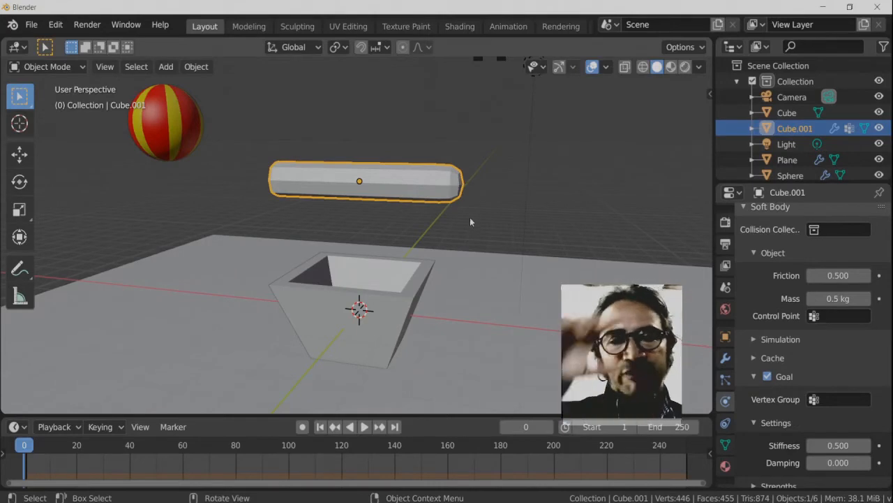
left_click(814, 400)
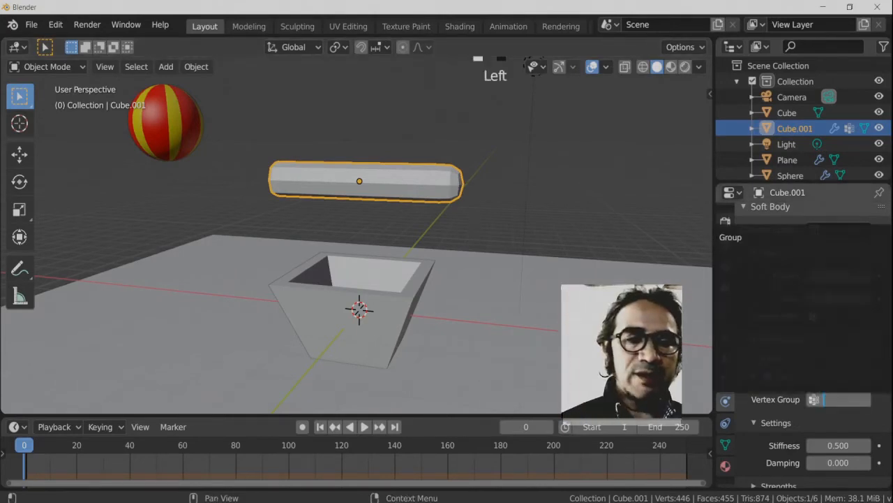
left_click(803, 238)
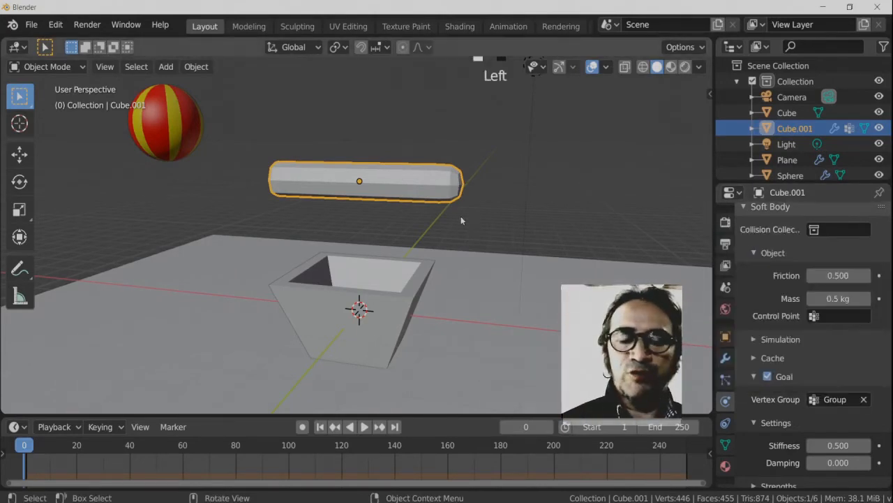
Play the simulation from the start to watch the soft beam fall, stop it and return to frame 0
key("space")
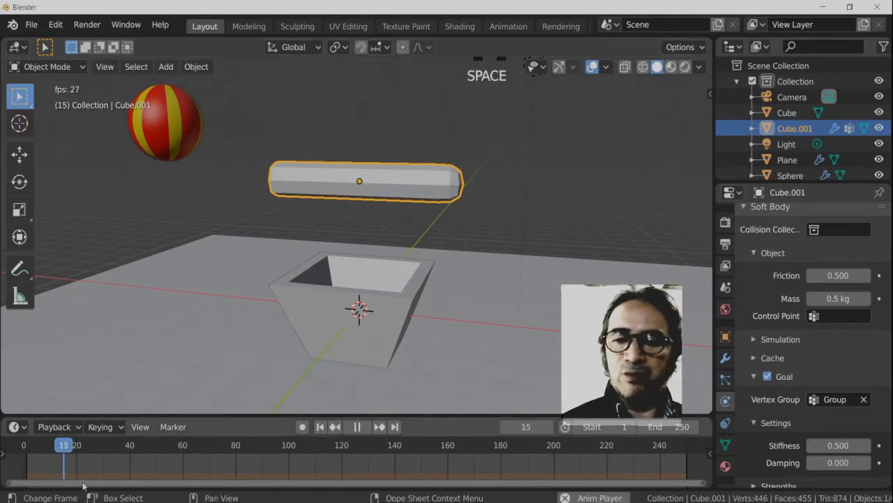
left_click(28, 449)
middle_click_drag(293, 283, 312, 268)
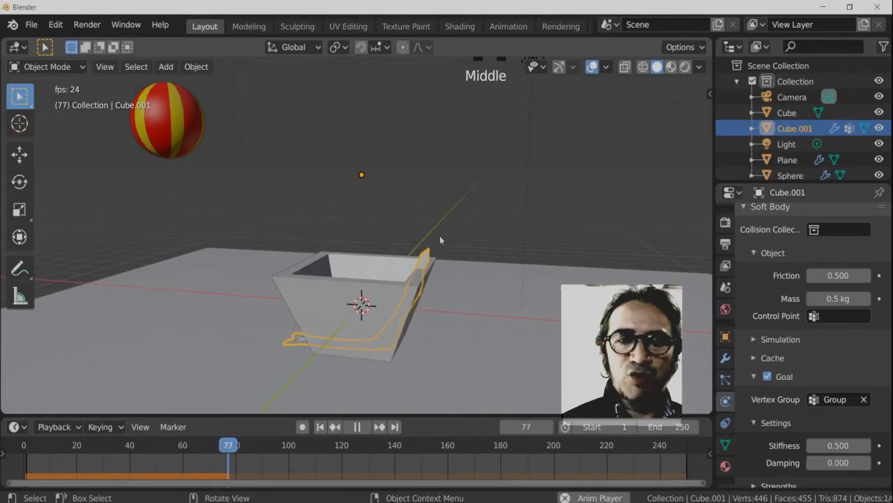
key("space")
left_click(24, 450)
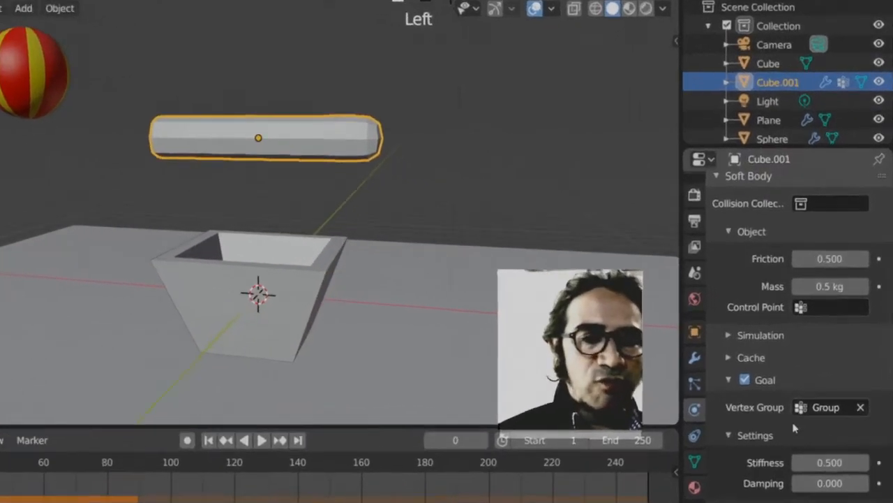
Set the beam's soft body edge Bending to 9.900 and play the simulation to test the stiffness
scroll(792, 264, "down", 7)
scroll(792, 342, "up", 2)
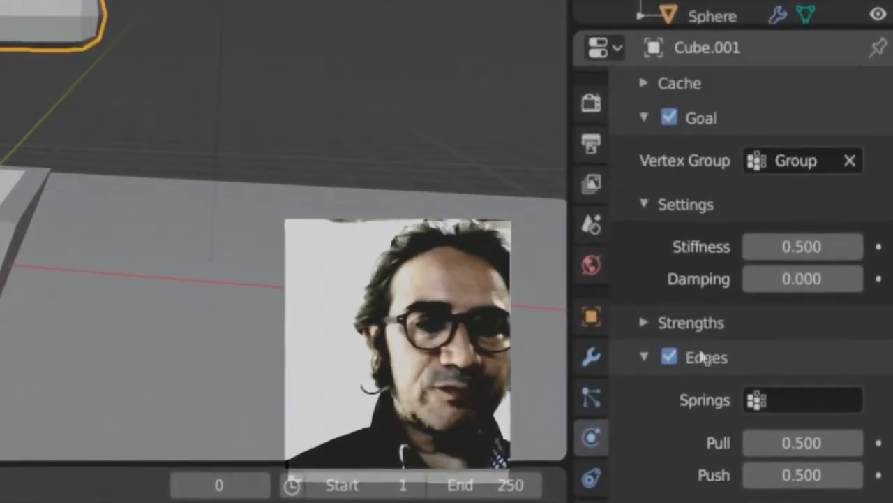
left_click(643, 204)
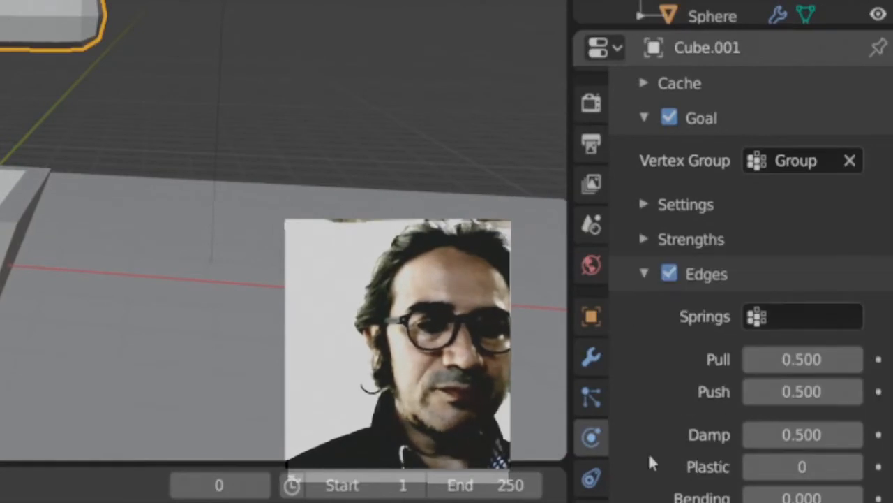
scroll(796, 376, "down", 5)
left_click_drag(794, 337, 837, 340)
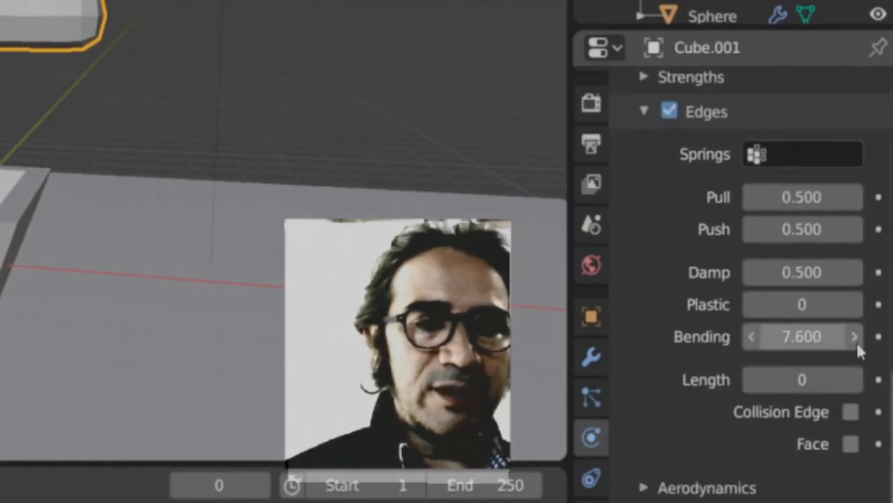
left_click_drag(770, 337, 810, 338)
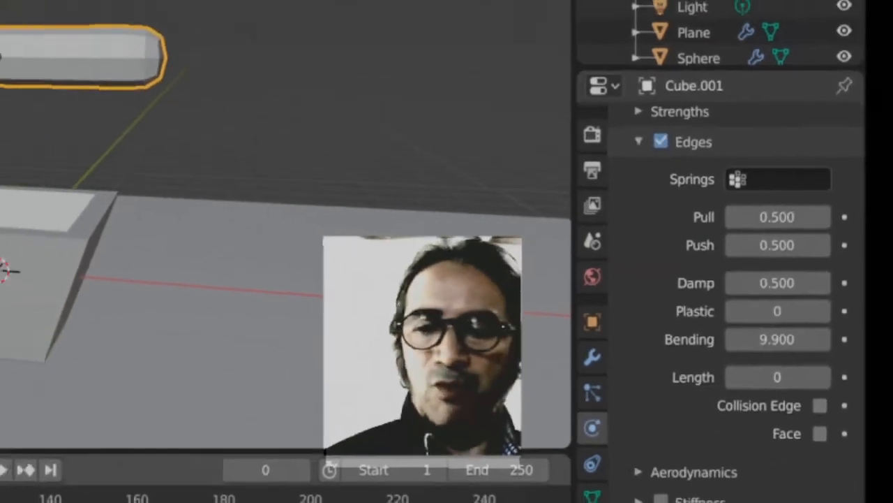
key("space")
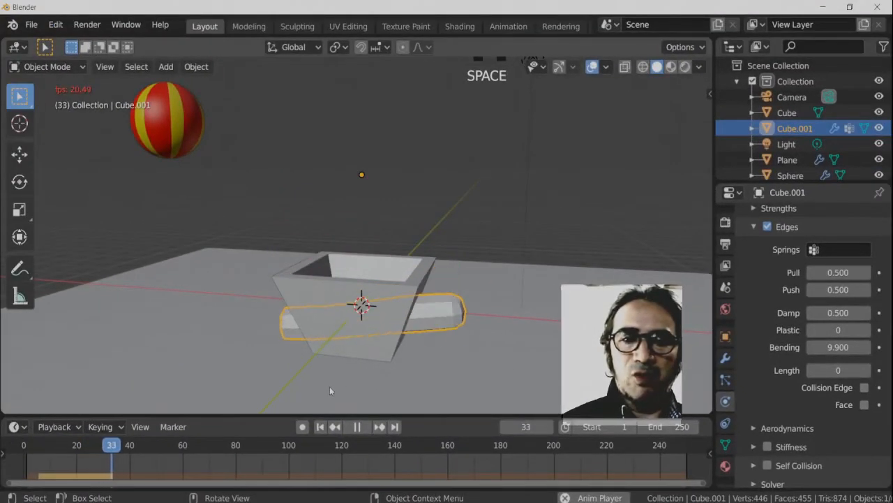
key("space")
Enable Collision physics on the hollow box and replay the simulation from the start
left_click(402, 292)
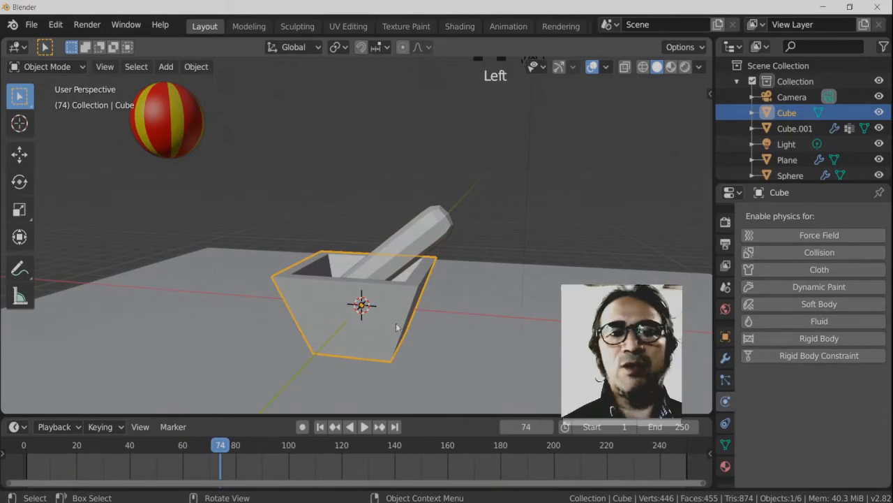
left_click(785, 252)
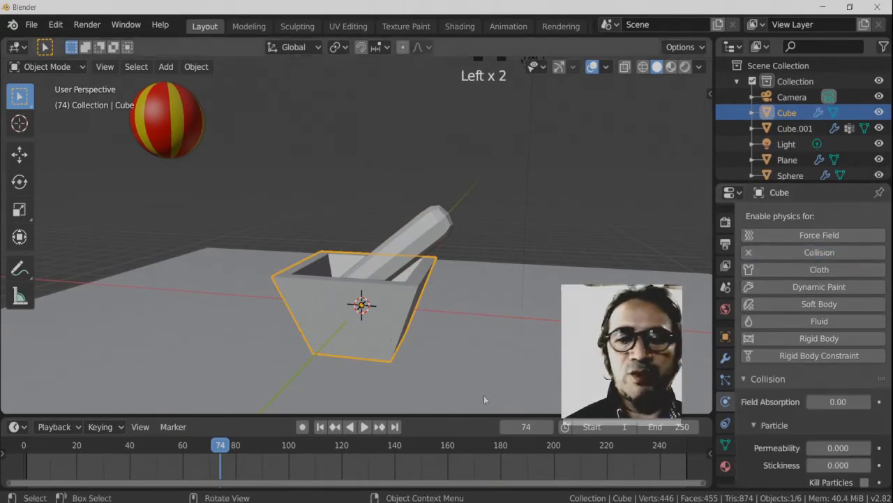
key("Left")
key("space")
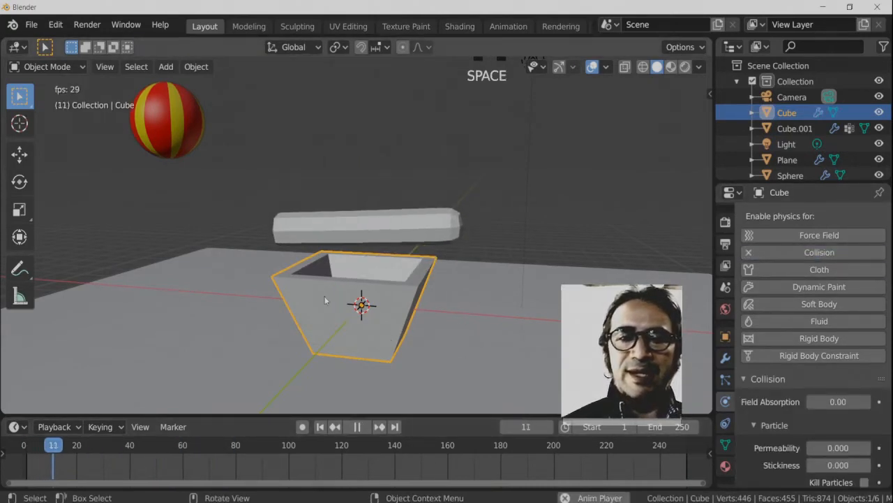
key("space")
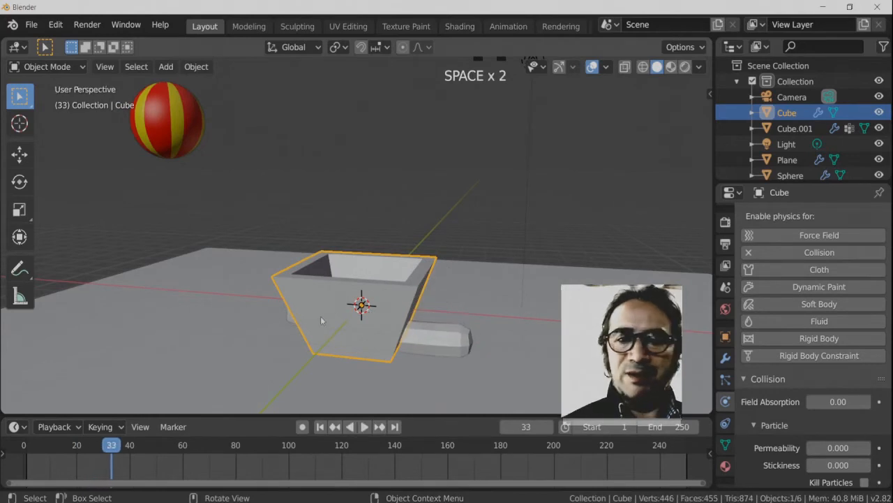
Rewind the timeline and recalculate the normals of the hollow box's entire mesh to face outside in Edit Mode
middle_click_drag(742, 401, 764, 279)
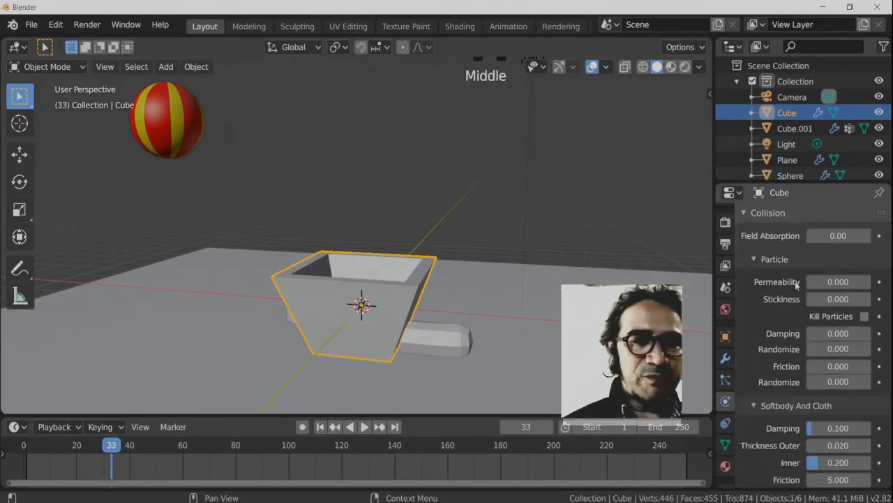
key("Left")
key("Tab")
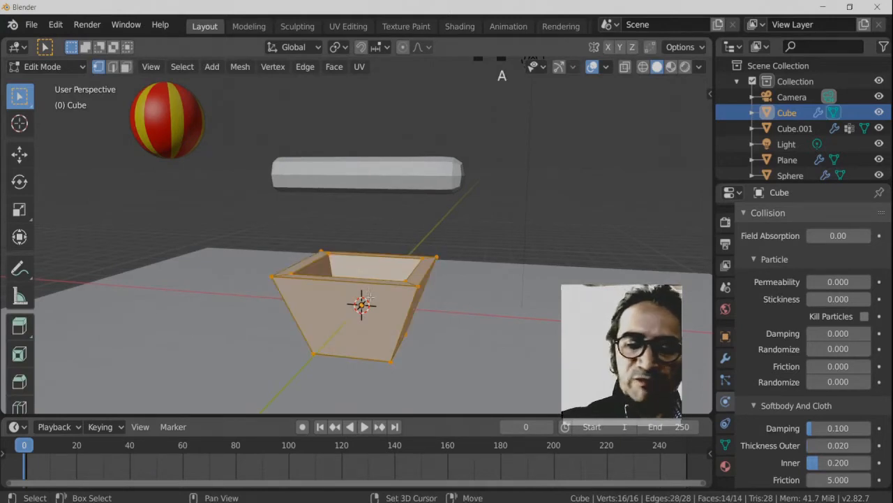
key("shift+n")
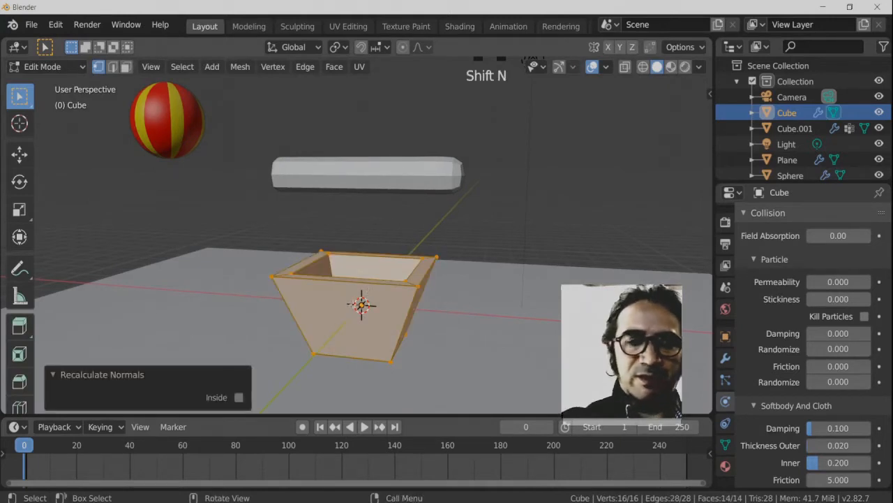
key("Tab")
Play the simulation again to check how the beam collides with the hollow box, and pause it
key("space")
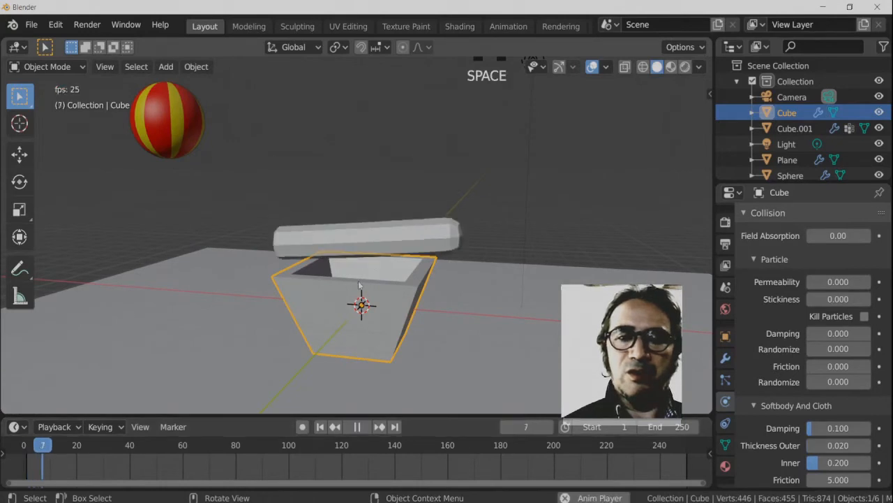
middle_click(288, 389)
key("space")
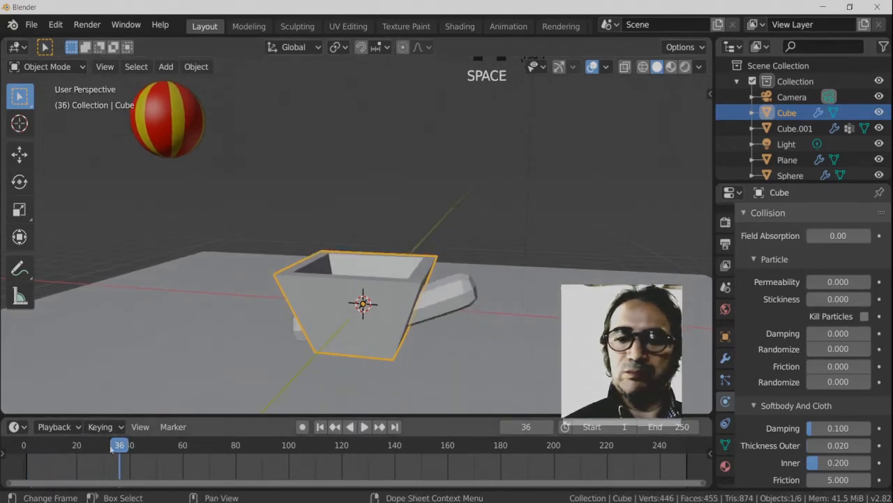
Rewind the simulation to the start and examine the beam's Soft Body settings, including the Collision Collection options
left_click(23, 451)
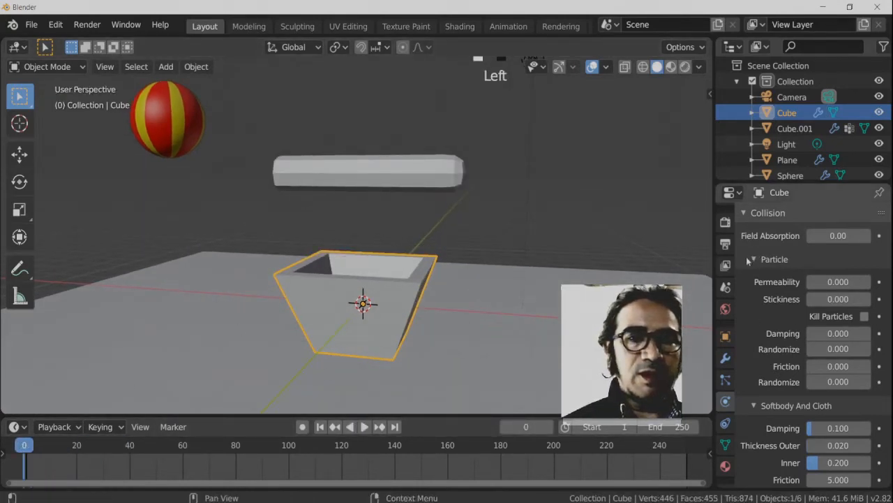
scroll(748, 261, "up", 3)
left_click(747, 298)
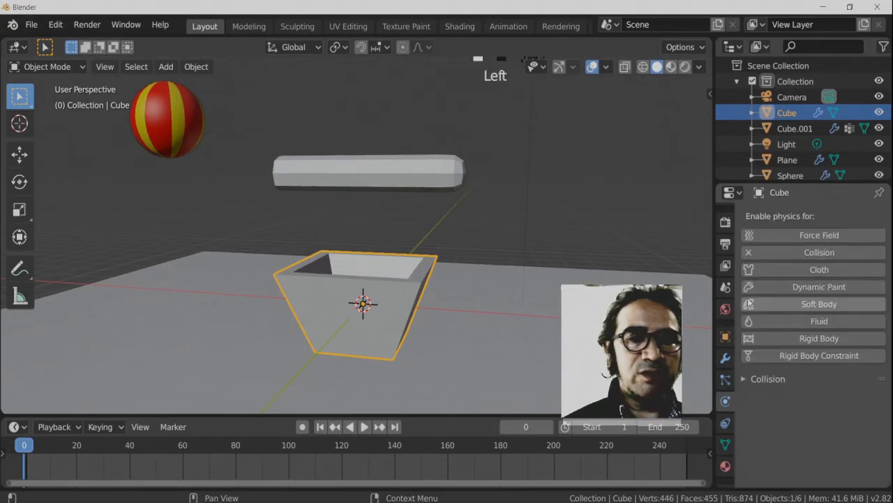
middle_click_drag(806, 412, 806, 246)
left_click(818, 237)
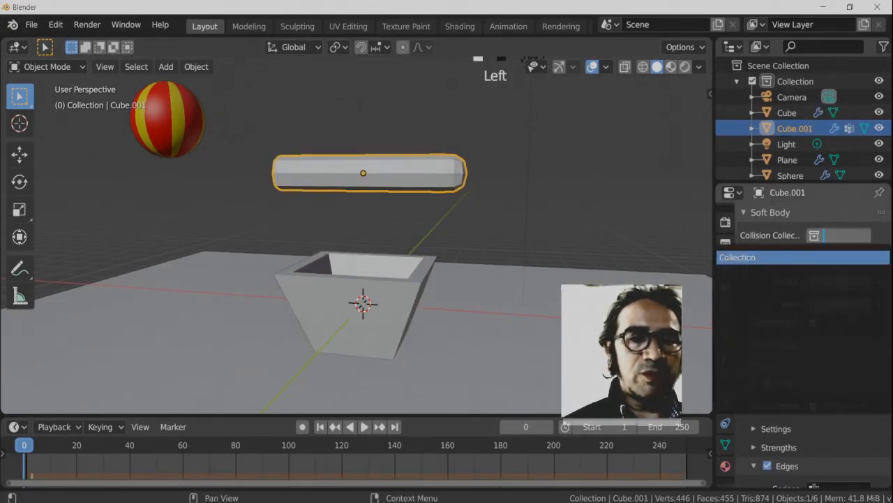
left_click(753, 258)
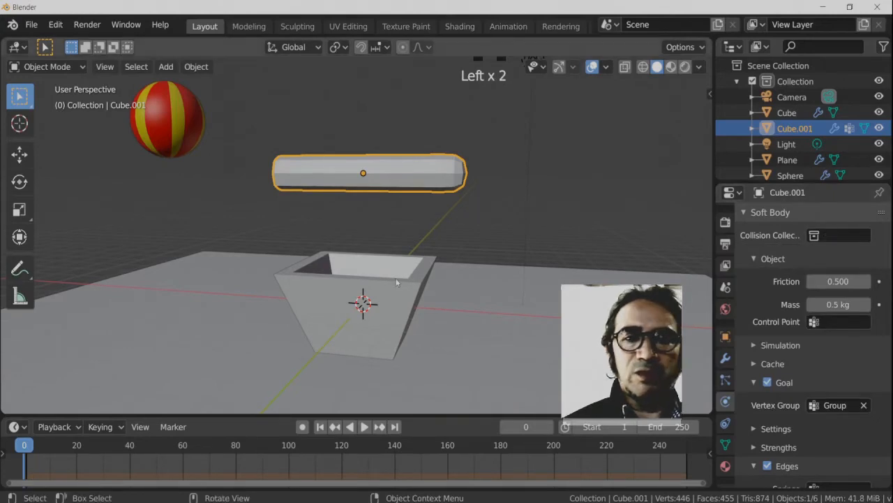
Set the hollow box's Softbody And Cloth collision Thickness Outer to 0.245 and play the simulation to test it
left_click(386, 291)
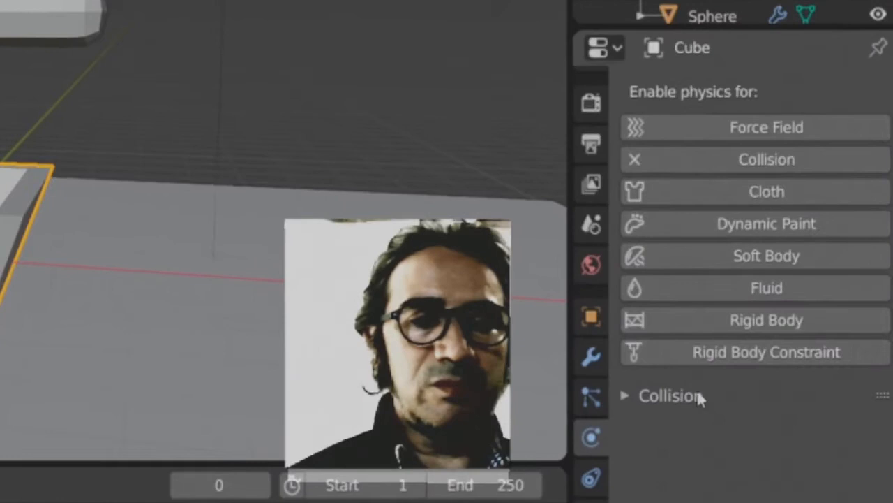
left_click(712, 393)
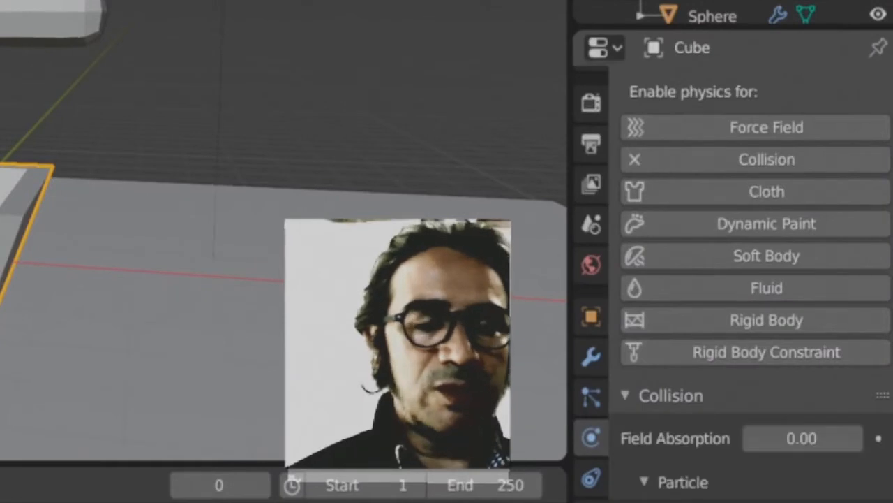
scroll(672, 319, "down", 5)
scroll(704, 447, "down", 4)
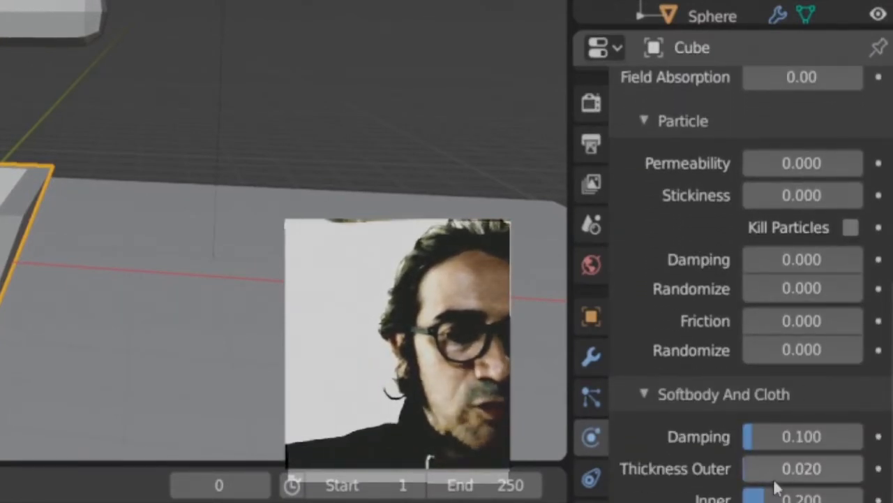
left_click_drag(800, 469, 820, 482)
key("space")
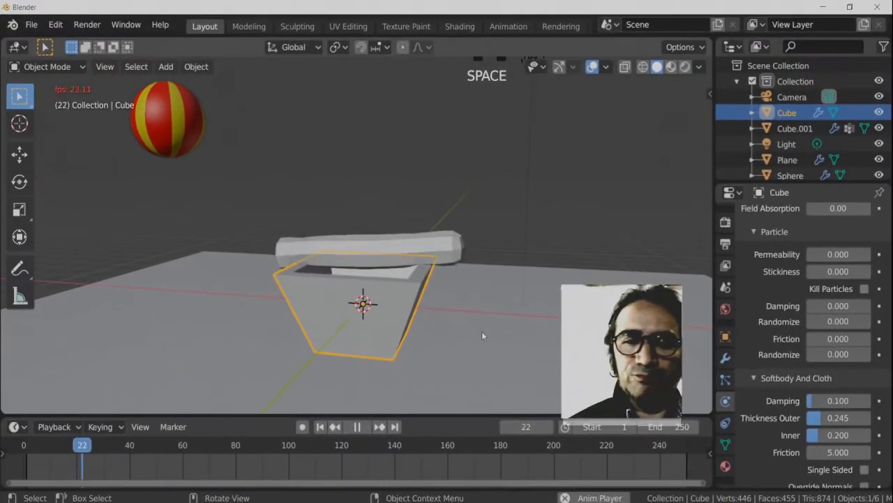
middle_click_drag(470, 332, 524, 355)
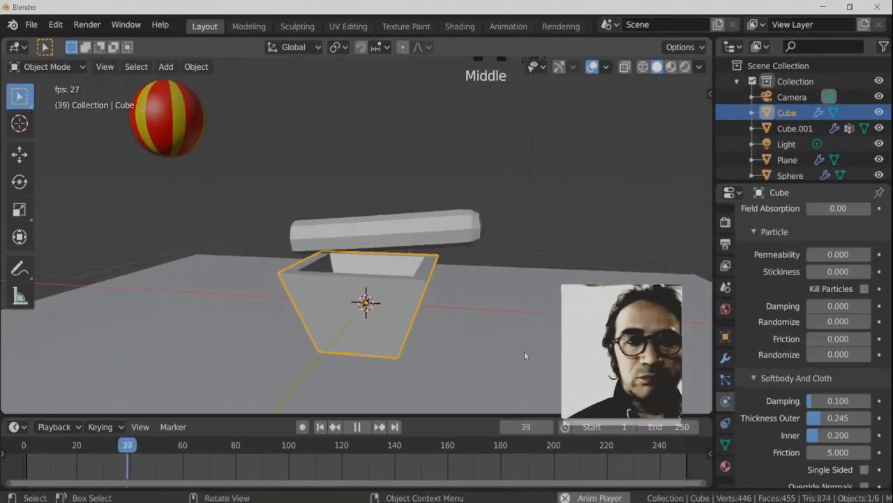
Set the hollow box's Thickness Outer to 0.134, replay the simulation from the start, and pause it
key("space")
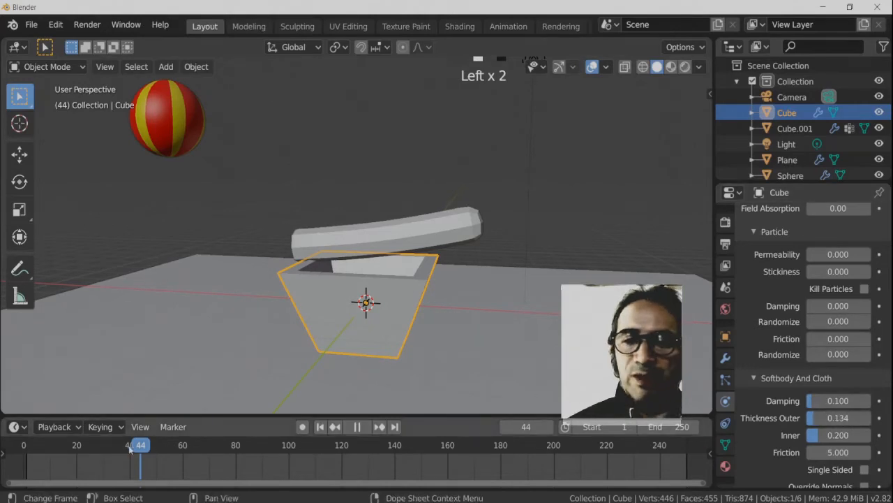
left_click_drag(129, 449, 24, 450)
key("space")
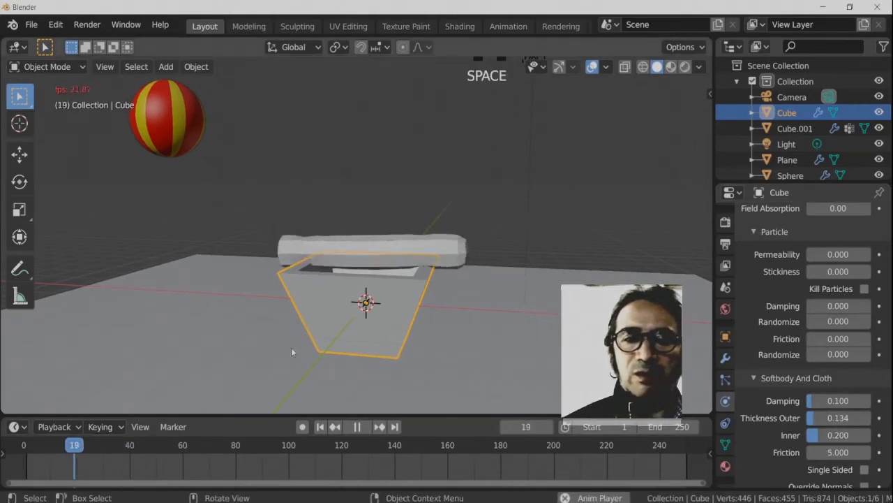
middle_click_drag(301, 345, 371, 344)
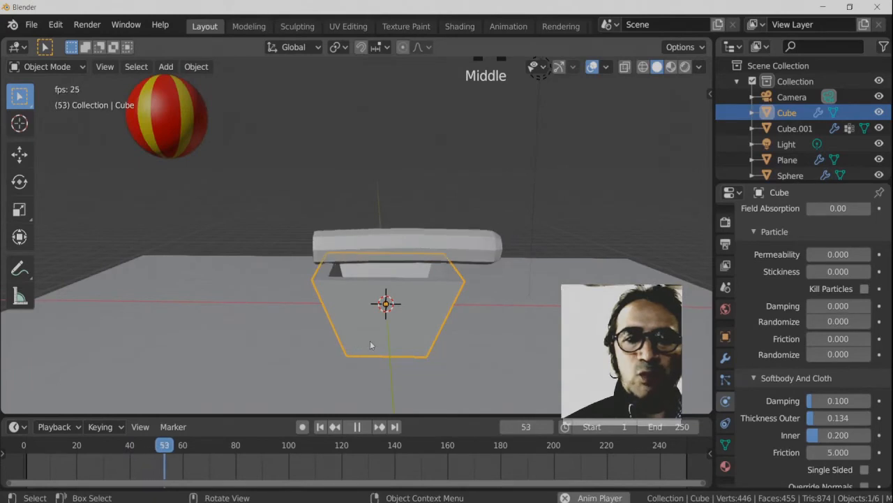
key("space")
Remove the vertex group from the beam's Soft Body Goal settings and disable Goal
left_click(474, 243)
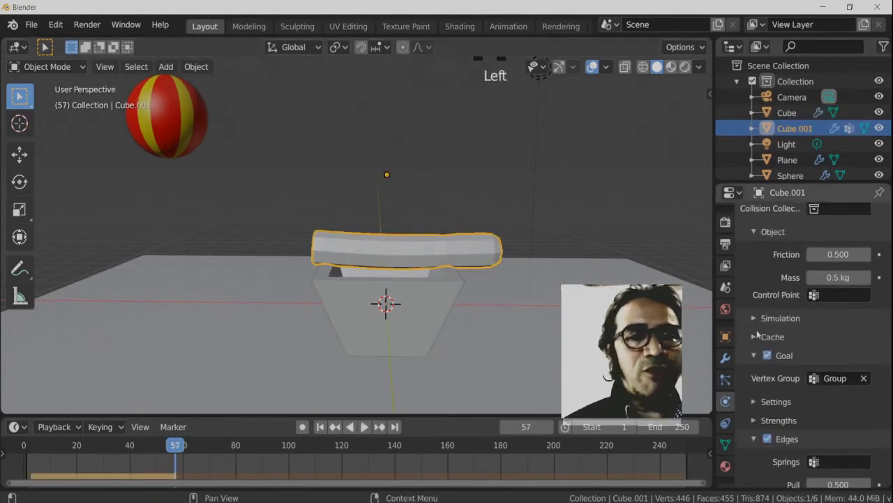
middle_click_drag(832, 434, 831, 415)
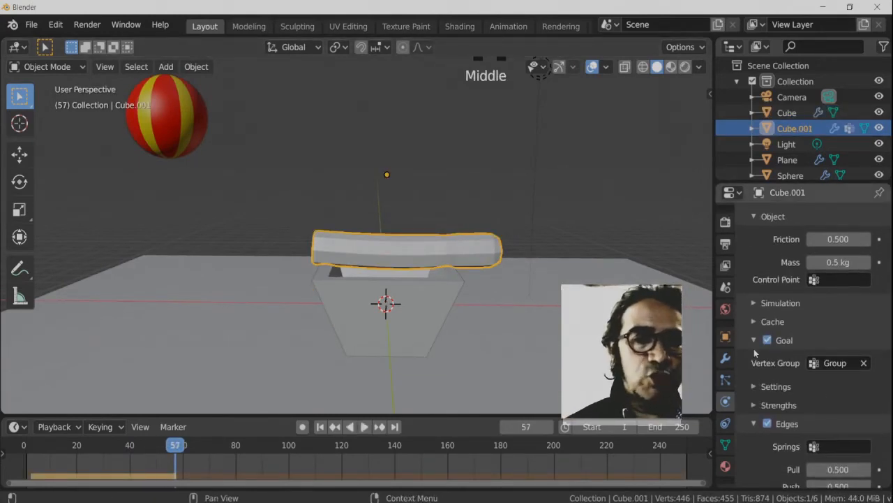
middle_click_drag(461, 282, 480, 219)
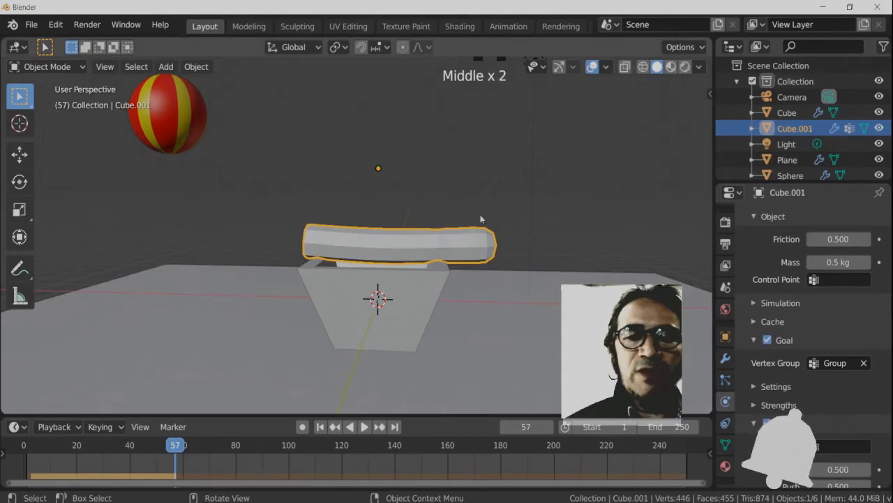
left_click(864, 363)
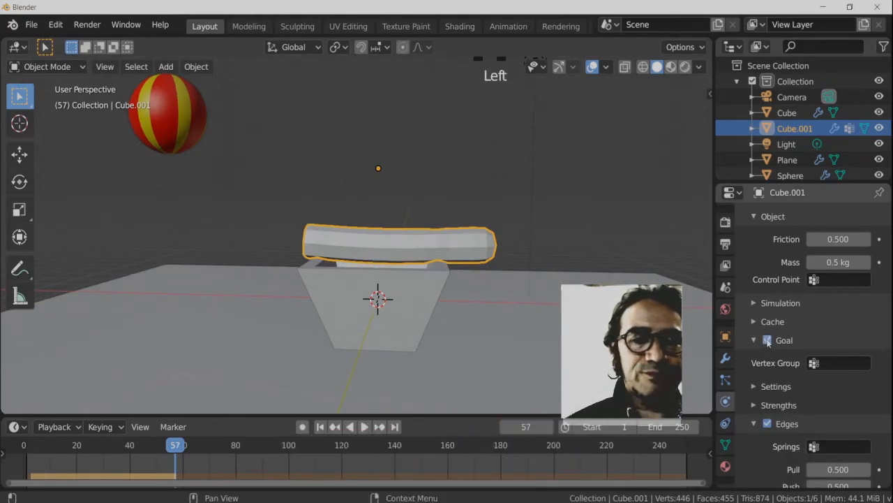
left_click(771, 341)
Set the beam's soft body edge Bending to 6.940 and replay the simulation from the start
middle_click_drag(823, 465, 826, 367)
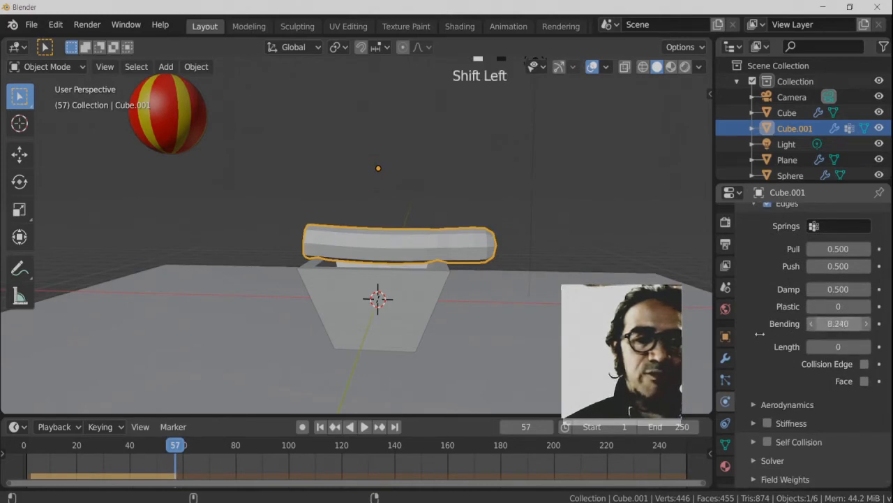
key("shift+Left")
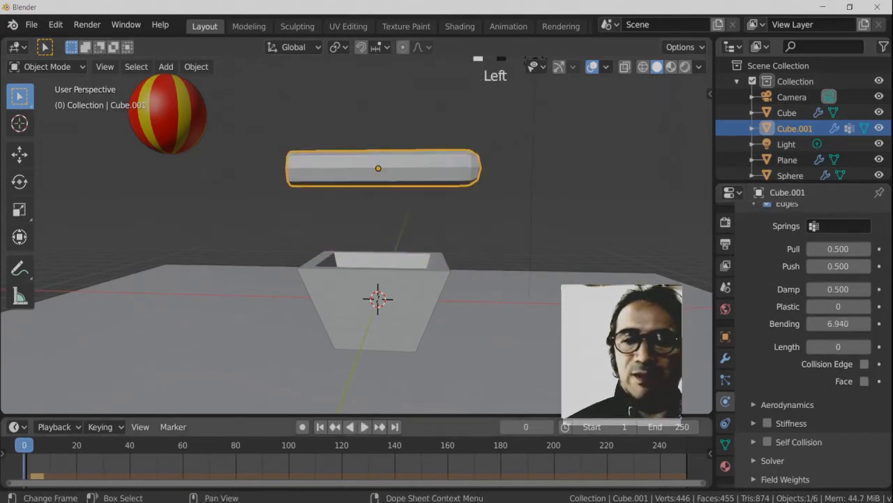
key("space")
middle_click_drag(349, 325, 371, 320)
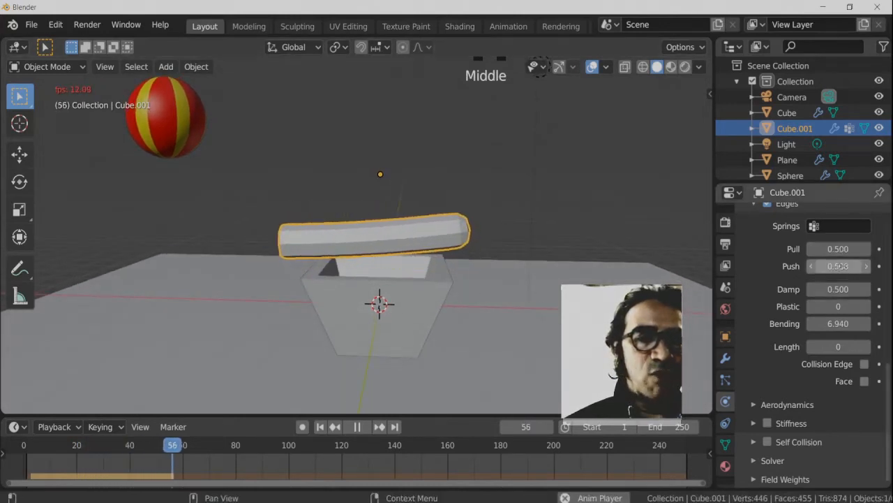
Set the beam's soft body edge Push to 0.070 and Pull to 0.250 while the simulation plays
key("shift+Left")
left_click_drag(837, 265, 791, 290)
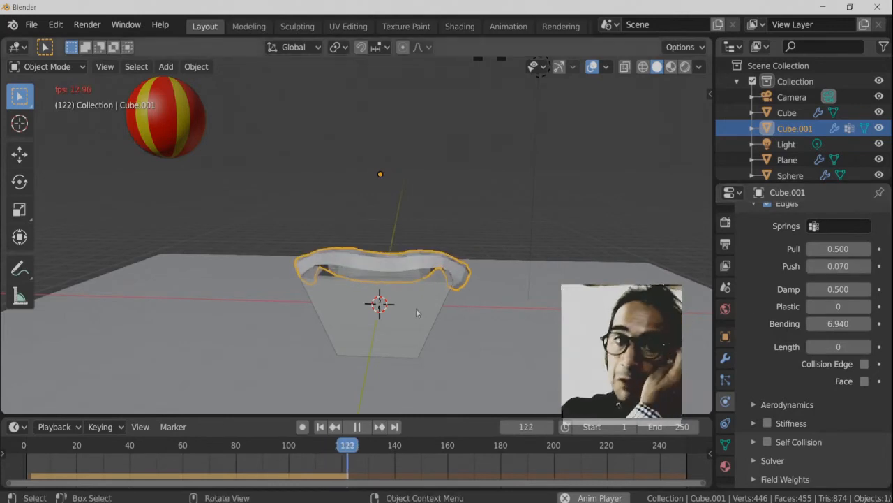
mouse_move(423, 309)
middle_mouse_down()
mouse_move(418, 315)
mouse_move(433, 298)
middle_mouse_up()
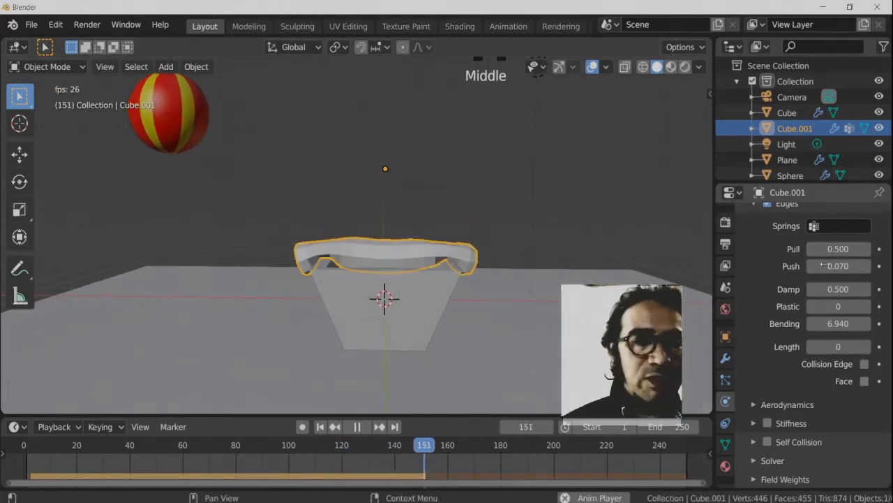
left_click_drag(832, 250, 820, 249, "shift")
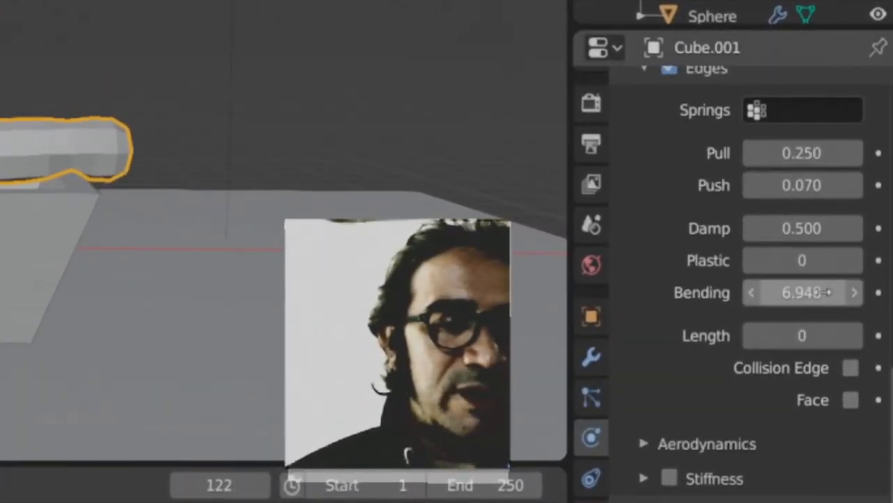
Set the beam's edge Bending to 5.750 and Plastic to 36 during playback, and pause the simulation
left_click_drag(826, 293, 804, 296)
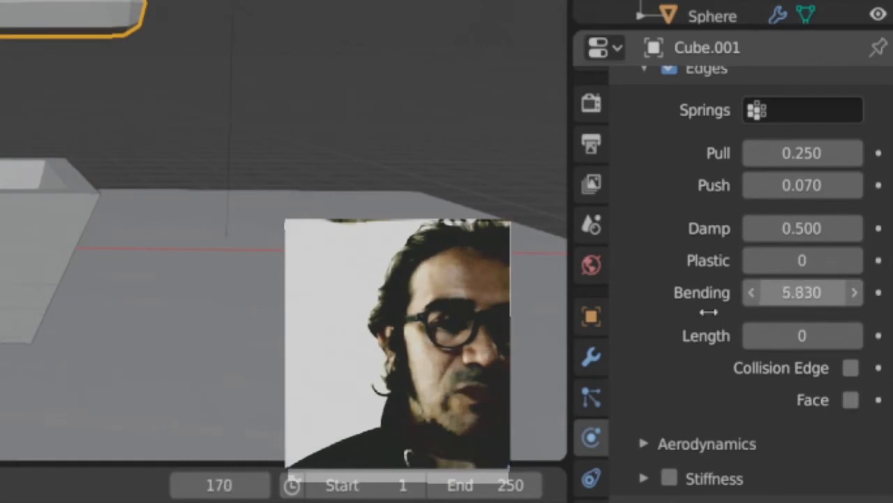
left_click_drag(708, 312, 738, 294)
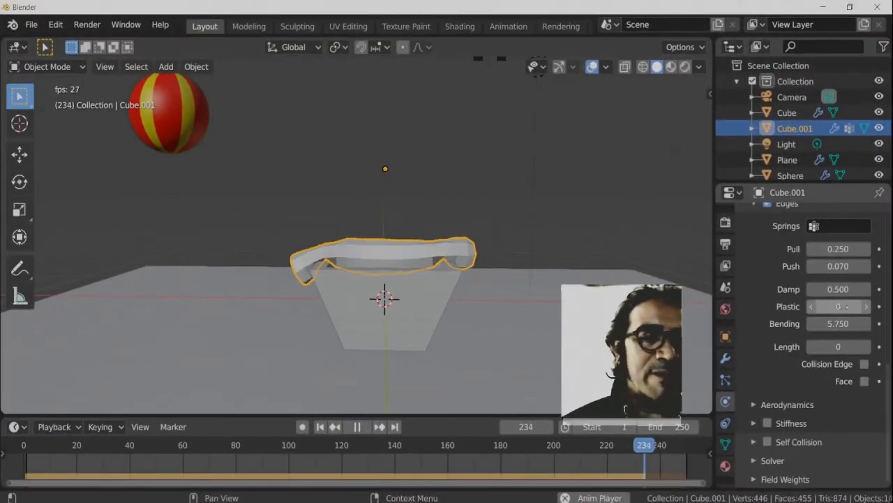
key("shift+Left")
left_click_drag(842, 306, 878, 306)
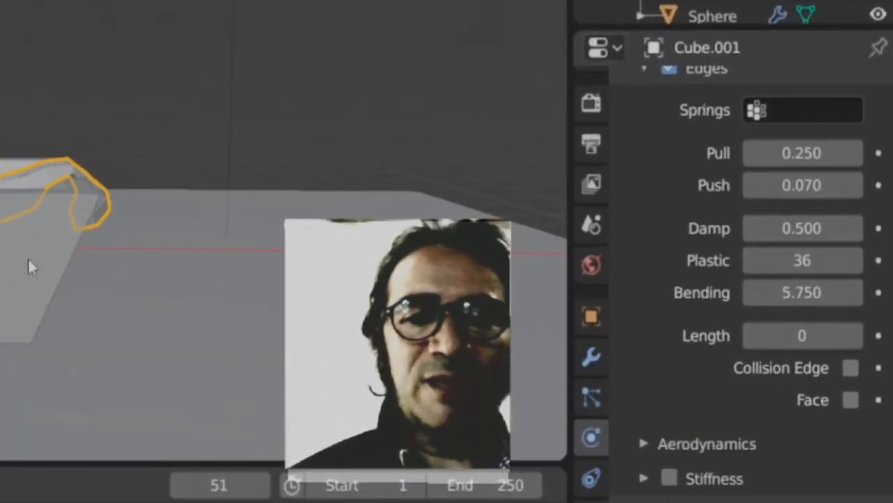
middle_click_drag(29, 261, 3, 331)
key("space")
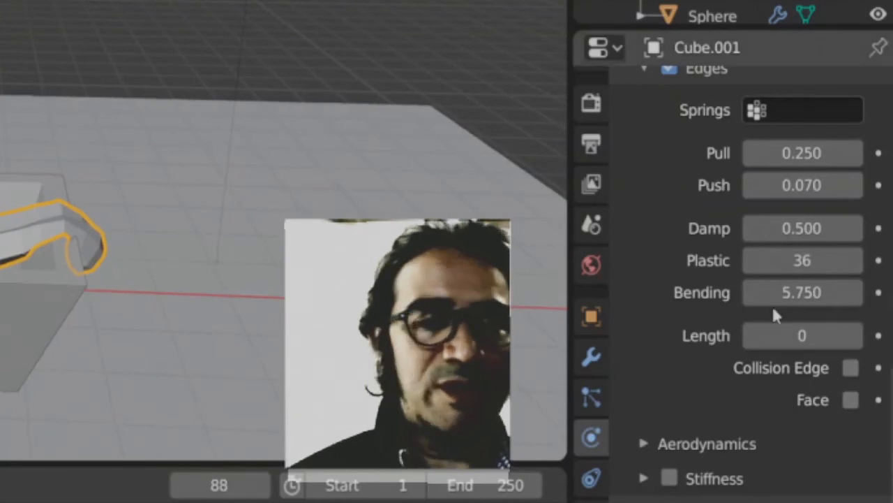
Set the beam's edge Bending to 9.460, replay the simulation from the start, and pause it
mouse_move(806, 294)
left_mouse_down()
mouse_move(819, 293)
mouse_move(793, 293)
left_mouse_up()
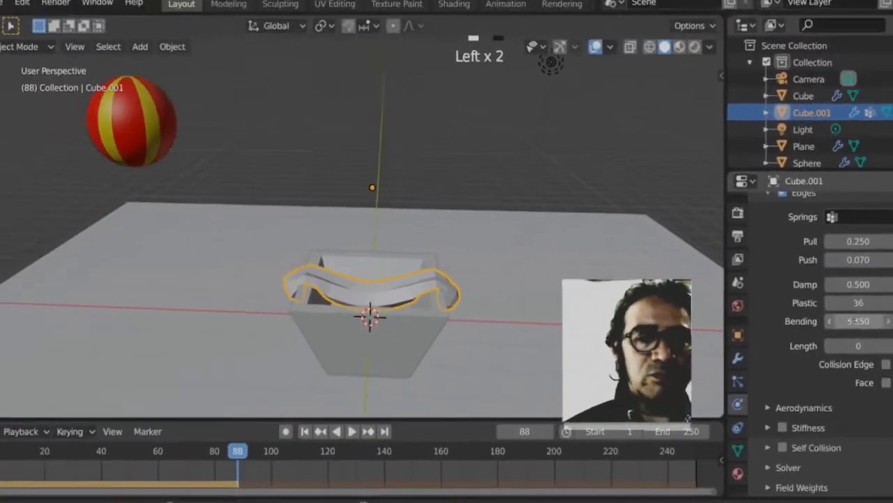
left_click_drag(853, 321, 843, 321)
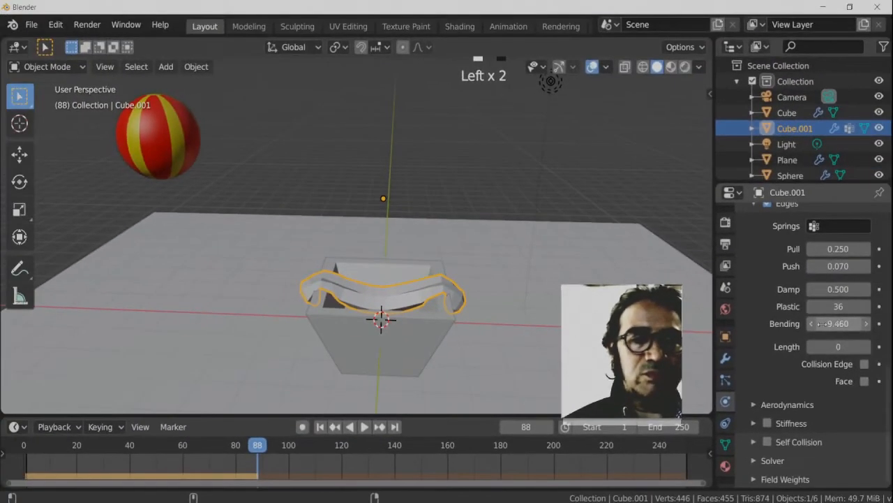
left_click(31, 451)
key("space")
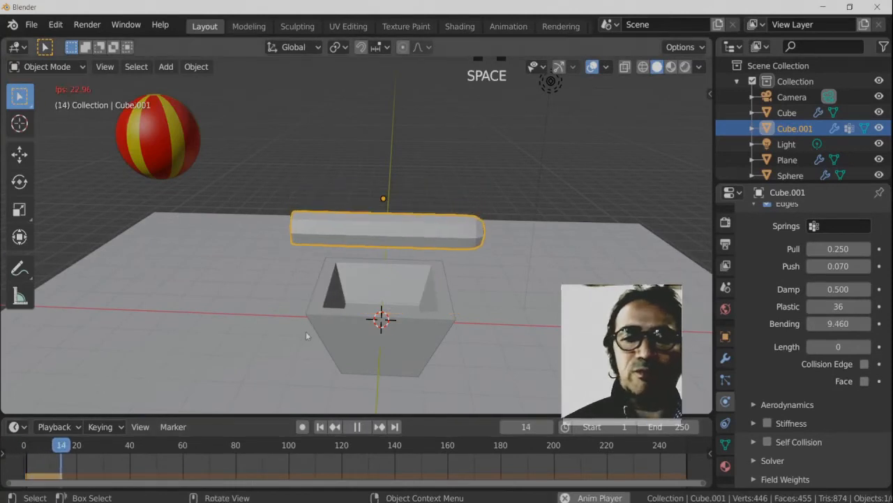
middle_click_drag(345, 327, 312, 327)
key("space")
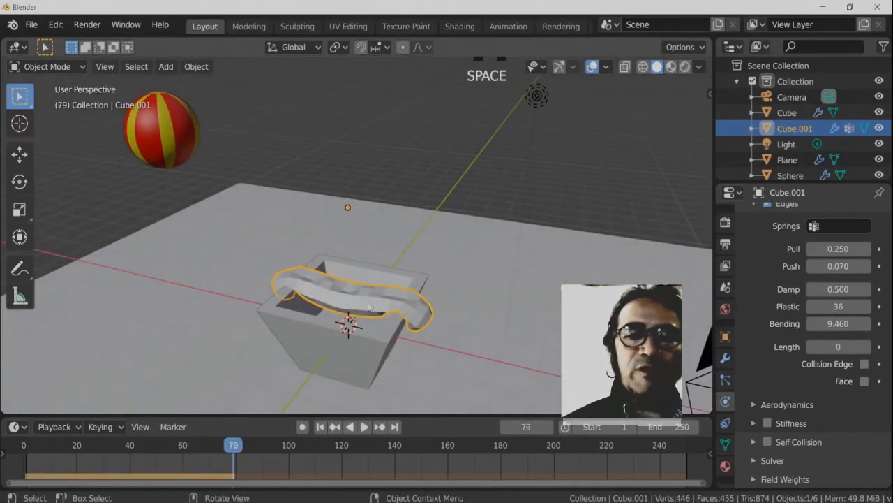
Enter Edit Mode on the beam and select its entire mesh
key("Tab")
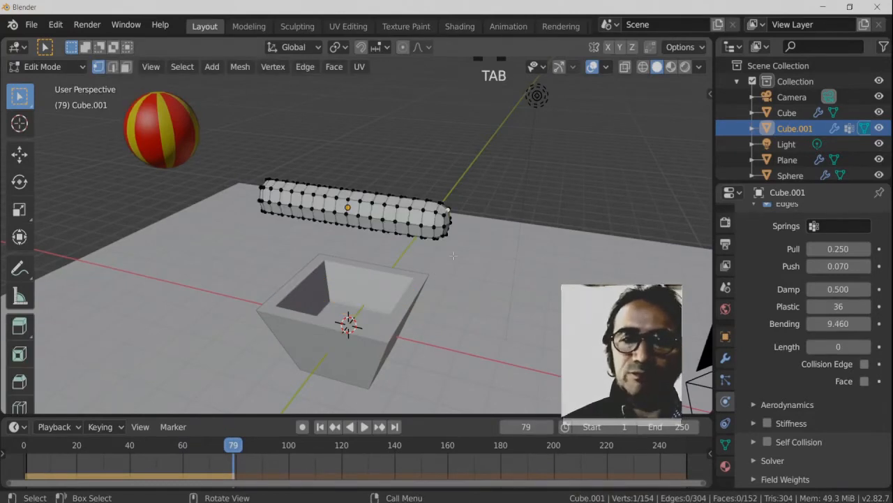
key("a")
key("s")
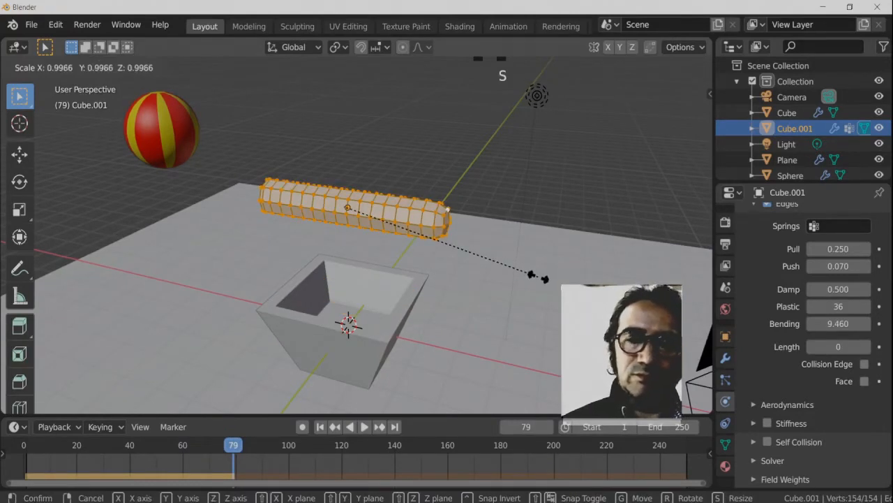
key("shift+y")
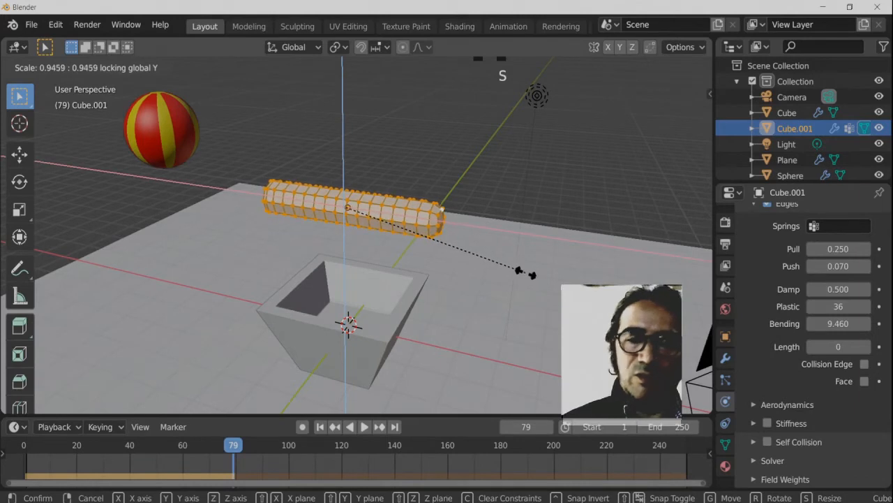
key("Escape")
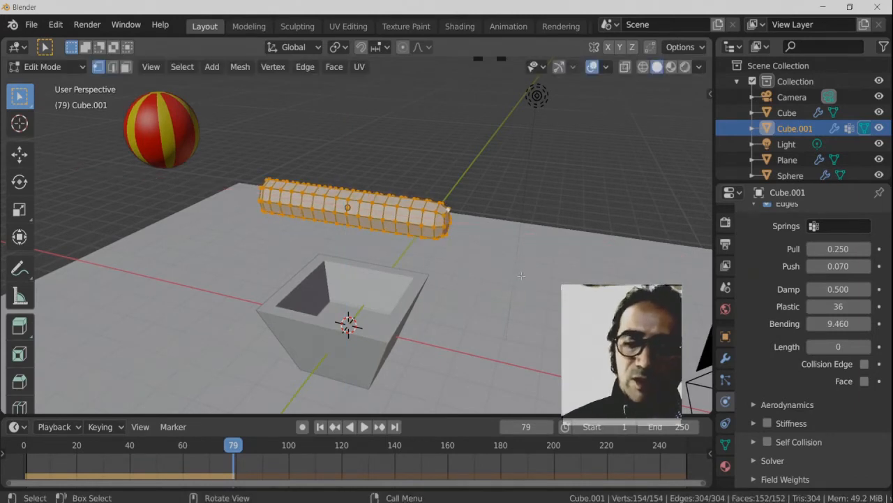
Thin the beam's mesh by scaling Y and Z to 0.424, scale both again to about 0.38, and return to Object Mode
key("s")
key("shift+x")
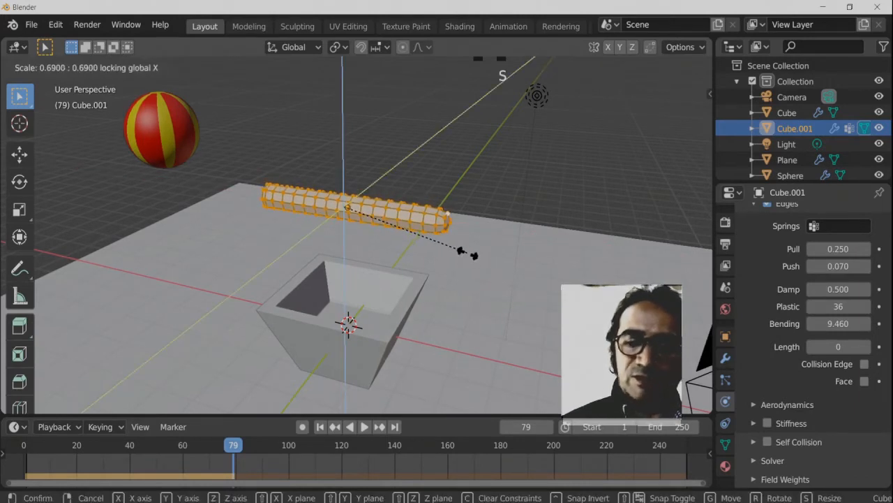
left_click(392, 236)
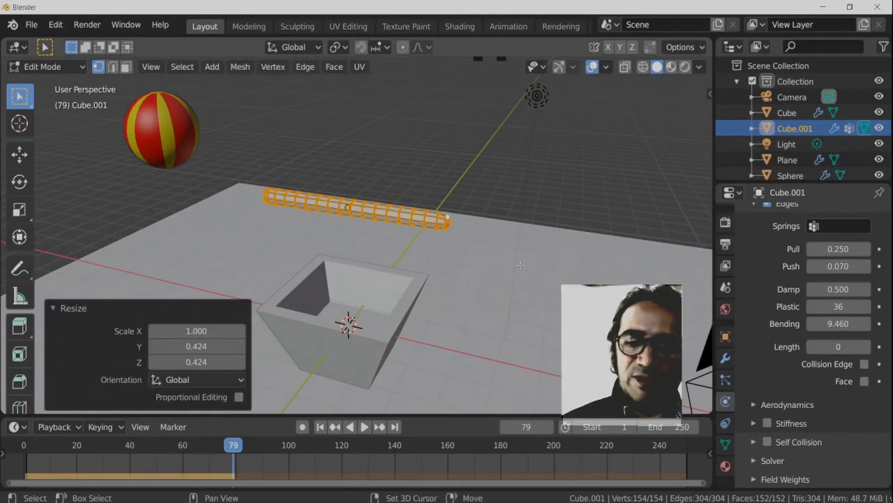
key("s")
key("shift+x")
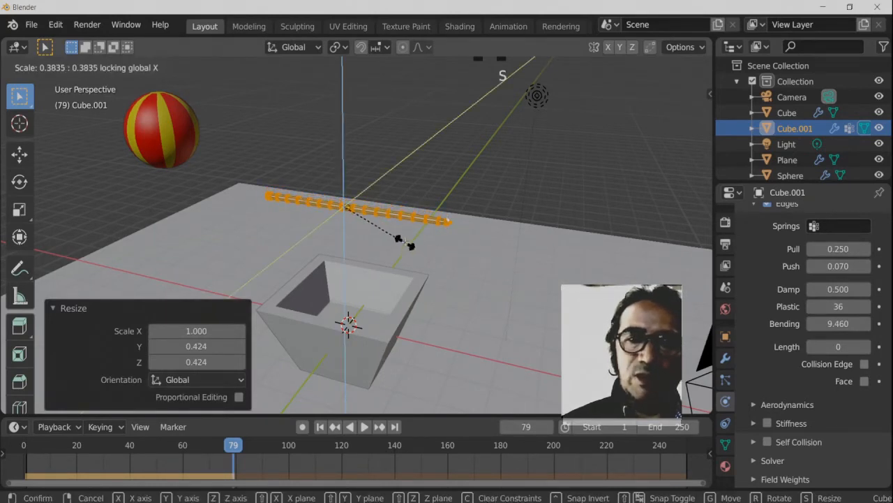
left_click(405, 243)
key("Tab")
Play the simulation with the thinned beam, inspect how it drapes over the box, and return to the start frame
middle_click_drag(402, 268, 426, 263)
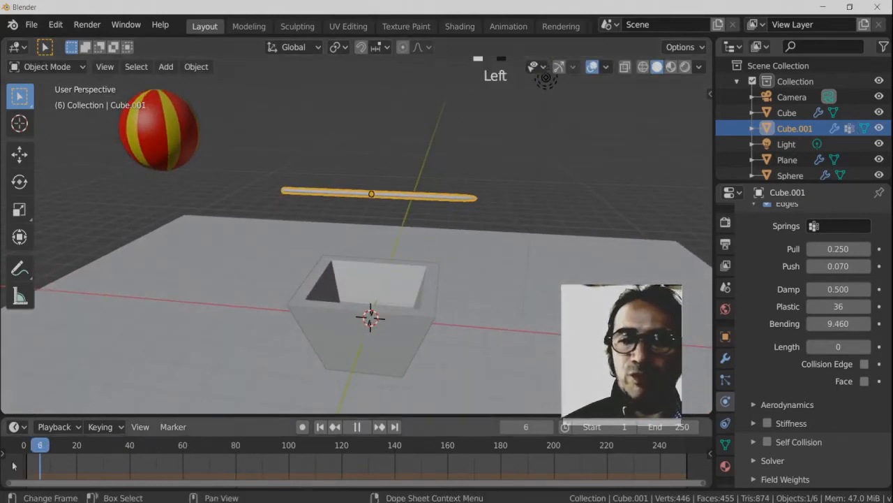
key("Escape")
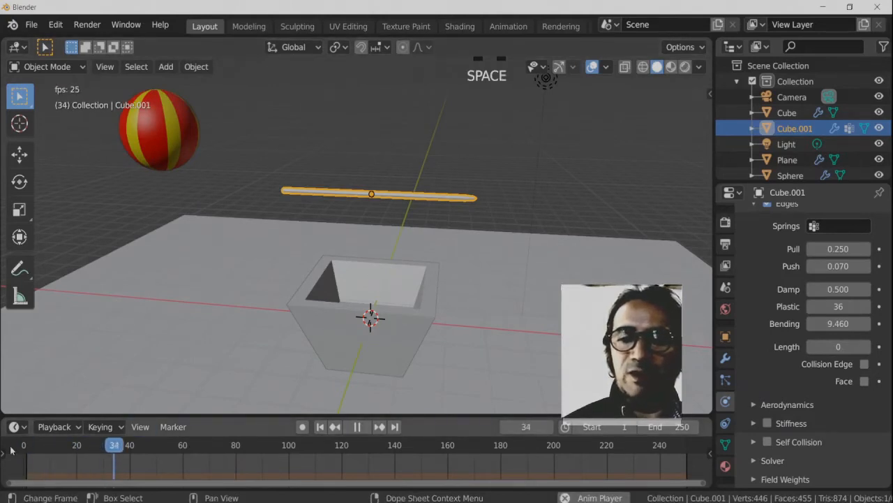
left_click(12, 450)
middle_click_drag(398, 317, 489, 241)
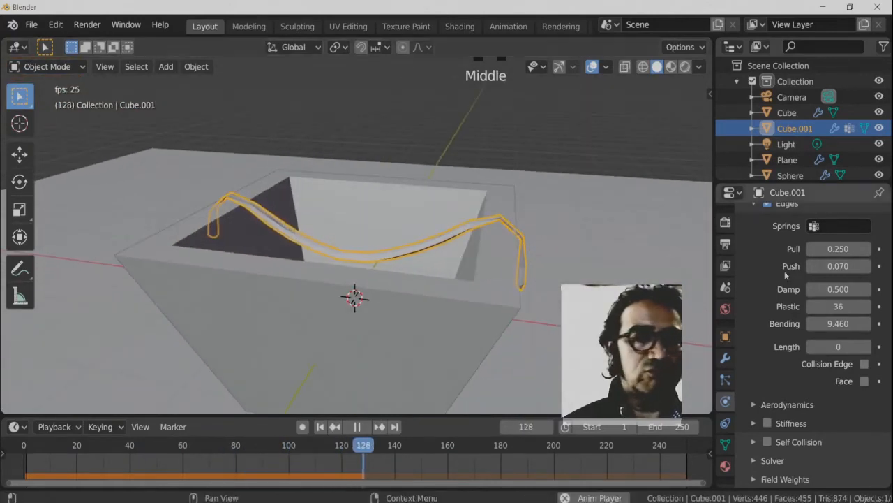
key("space")
left_click_drag(335, 452, 20, 447)
left_click(78, 373)
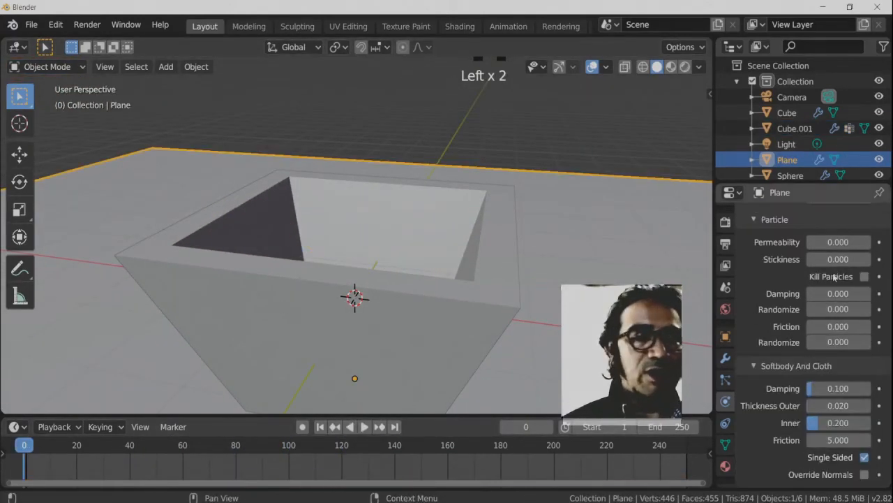
Set the thin beam's soft body edge Push to 0.420, play the simulation, and pause it
middle_click_drag(458, 259, 421, 181, "ctrl")
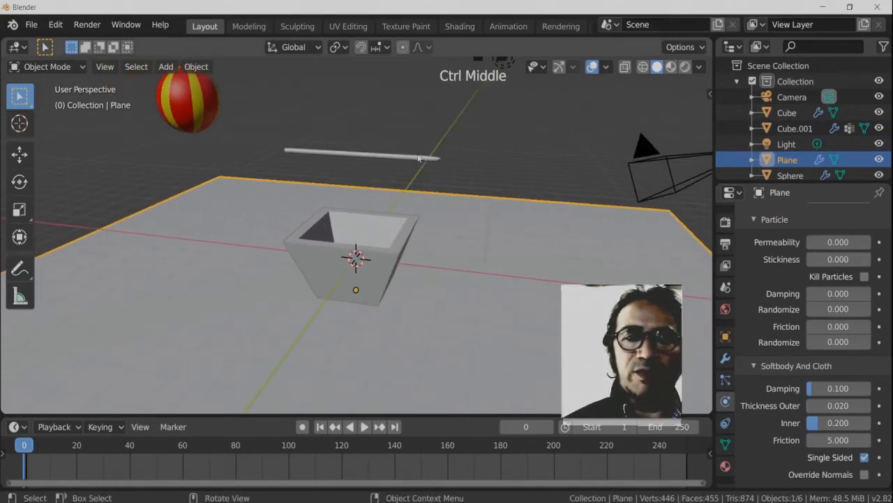
left_click(418, 158)
middle_click_drag(836, 440, 836, 315)
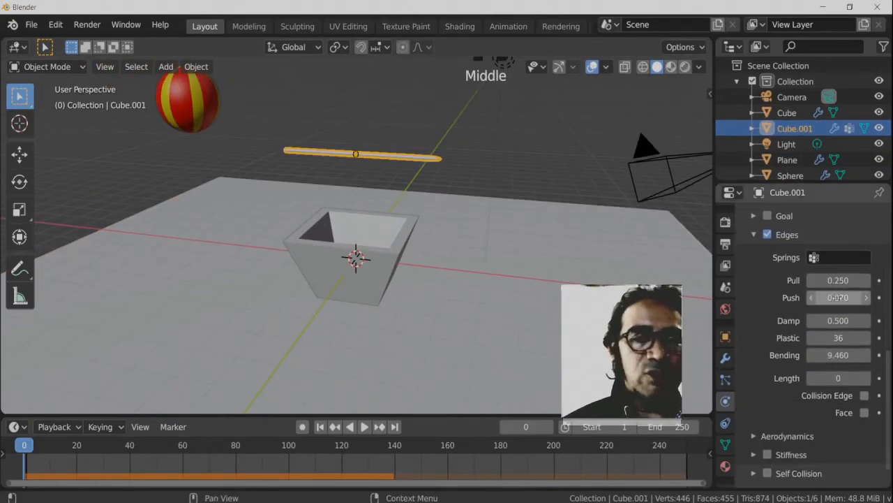
left_click_drag(855, 297, 873, 297)
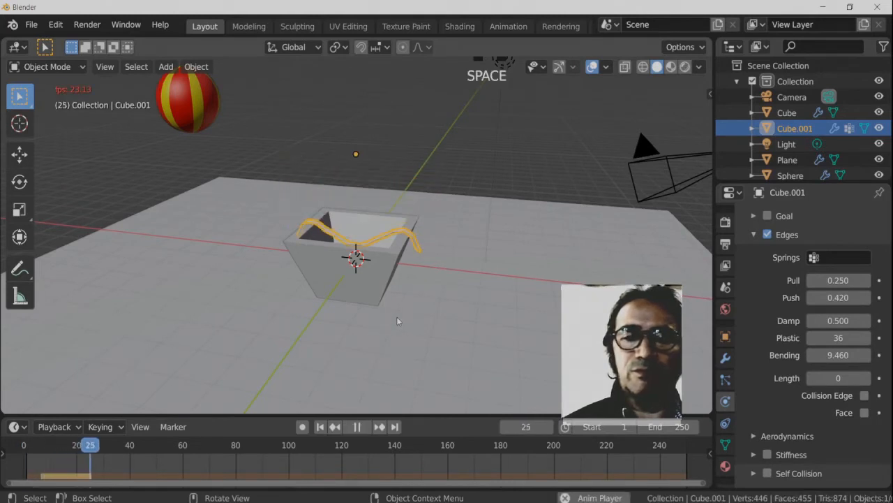
middle_click_drag(426, 272, 445, 236, "ctrl")
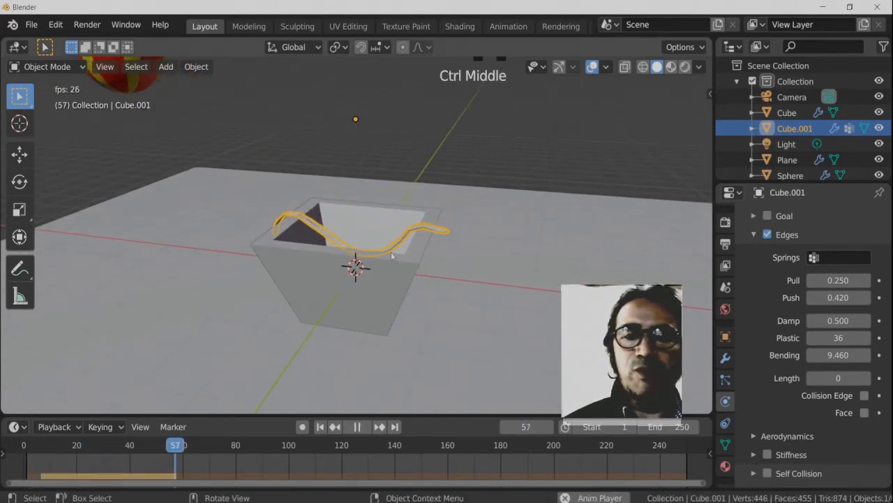
key("space")
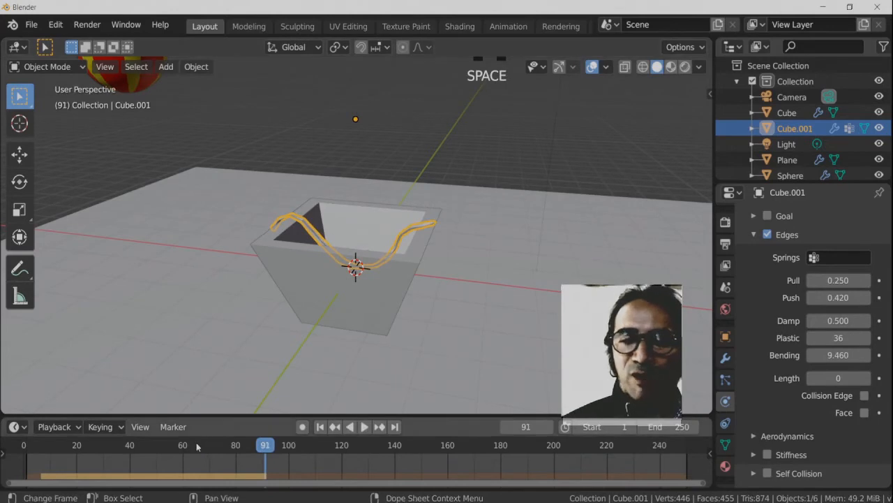
Rewind to the start and duplicate the thin beam, placing the copy about 0.37 m above and 0.14 m along Y
key("shift+Left")
key("shift+d")
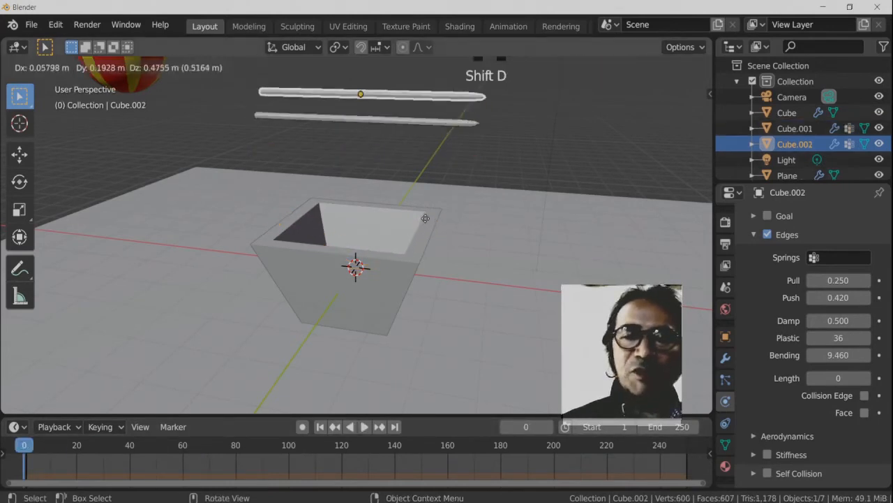
left_click(422, 226)
key("shift+g")
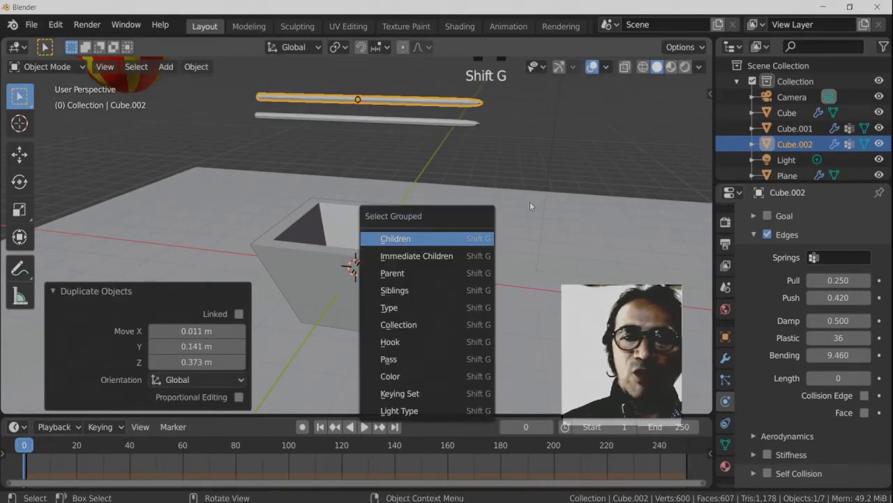
middle_click_drag(467, 131, 398, 187)
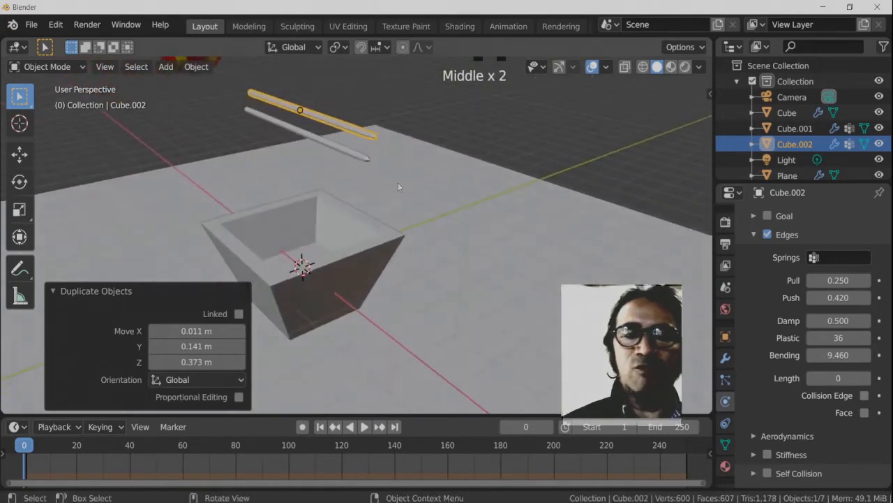
Play the simulation with both thin beams, examine how they land on the box, and rewind to the start
key("space")
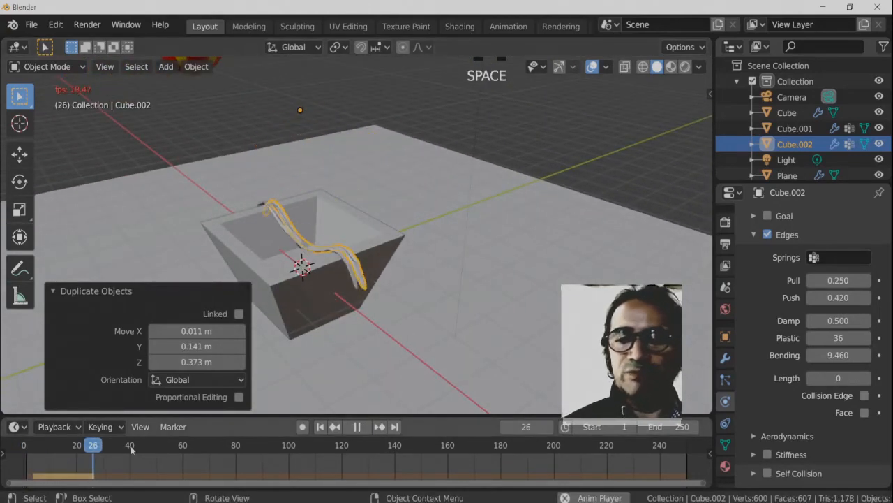
key("shift+Left")
middle_click_drag(293, 231, 363, 254)
middle_click_drag(278, 314, 356, 271)
key("space")
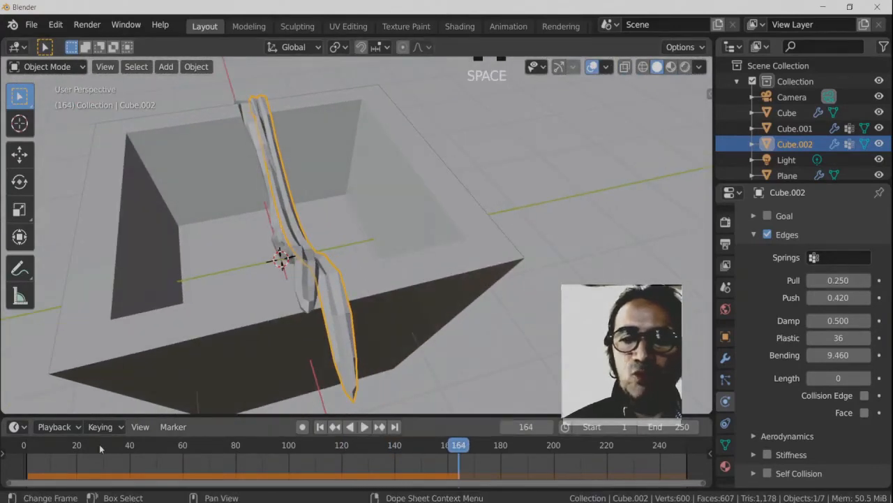
left_click_drag(98, 450, 3, 453)
Apply Shade Smooth to the upper thin beam and to the lower one
middle_click_drag(361, 223, 441, 188)
right_click(445, 174)
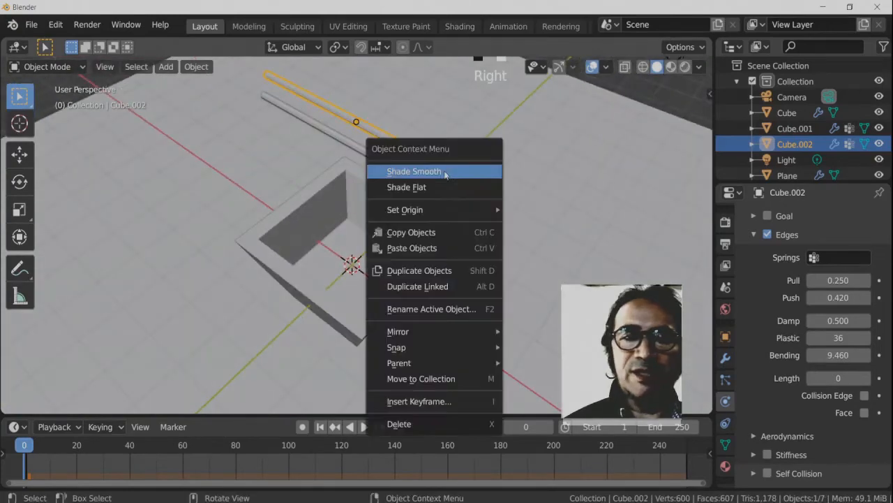
left_click(439, 172)
left_click(428, 186)
left_click(425, 188)
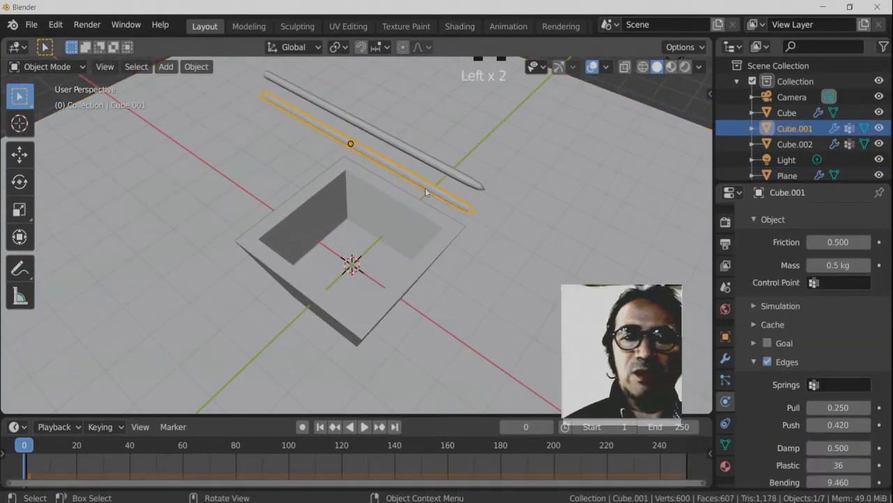
right_click(426, 196)
left_click(426, 192)
Play the simulation with the smooth-shaded beams, pause it, and go back to the start of the timeline
middle_click_drag(425, 196, 388, 297)
key("space")
key("space")
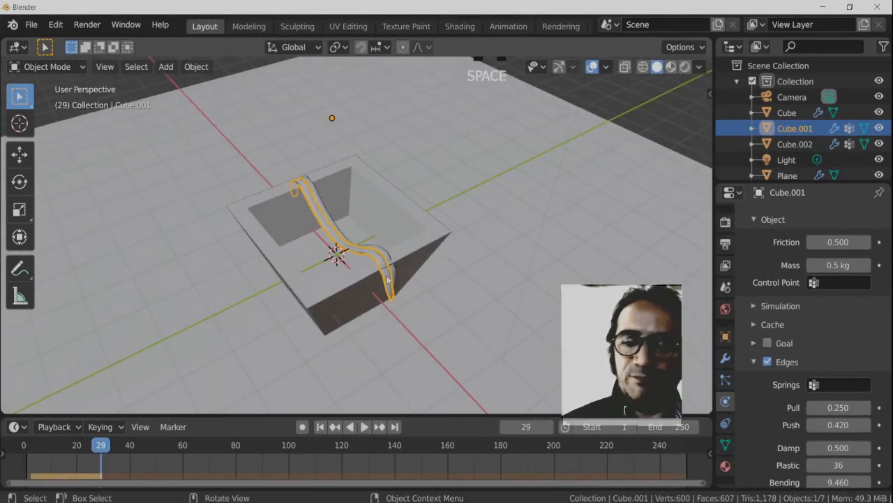
key("Left")
key("Left")
key("Left")
key("Left")
key("Left")
key("Left")
key("Left")
key("Left")
key("Left")
key("Left")
key("Left")
key("Left")
key("Left")
key("Left")
key("Left")
key("Left")
key("Left")
key("Left")
key("Left")
key("Left")
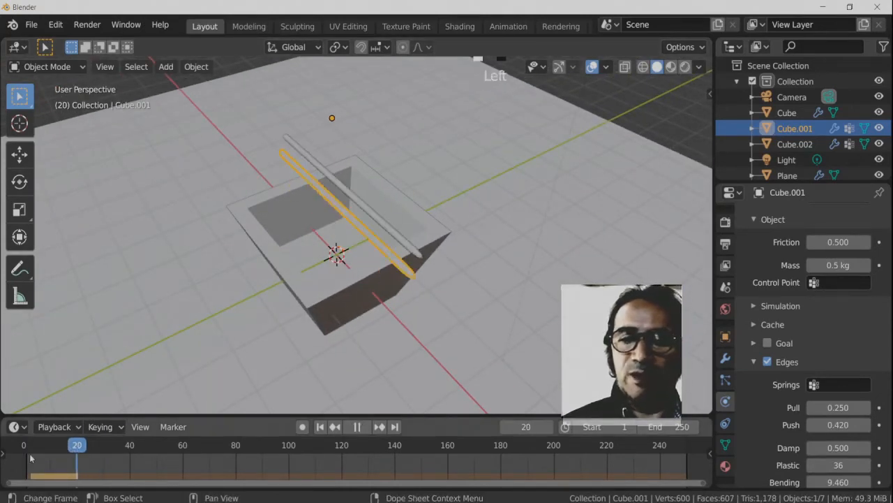
Rotate the upper beam about the global Z axis so it lies crosswise over the lower beam
left_click(410, 146)
key("r")
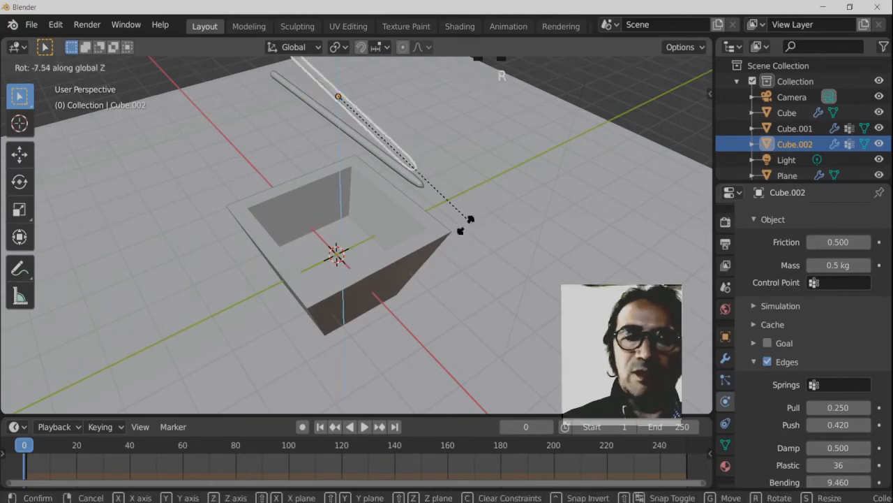
left_click(352, 268)
middle_click_drag(353, 268, 296, 370)
Play the simulation with the crossed beams, switch the rotated beam in and out of Edit Mode, and stop playback
key("space")
key("Tab")
key("Tab")
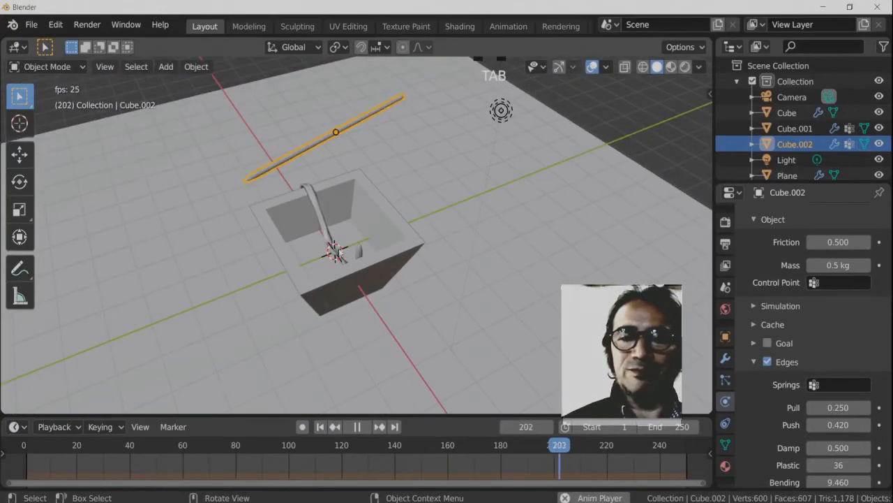
key("space")
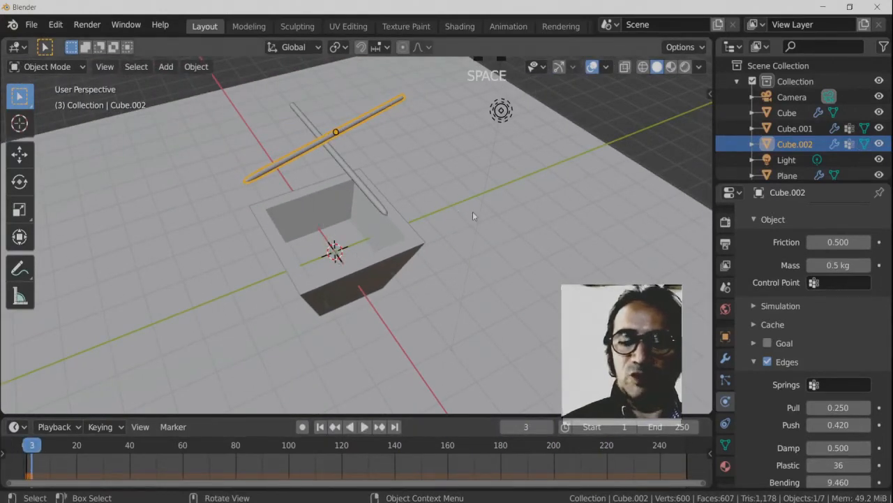
Shorten the rotated upper beam along its local X axis to about 0.59 of its length, then enter and leave Edit Mode
key("s")
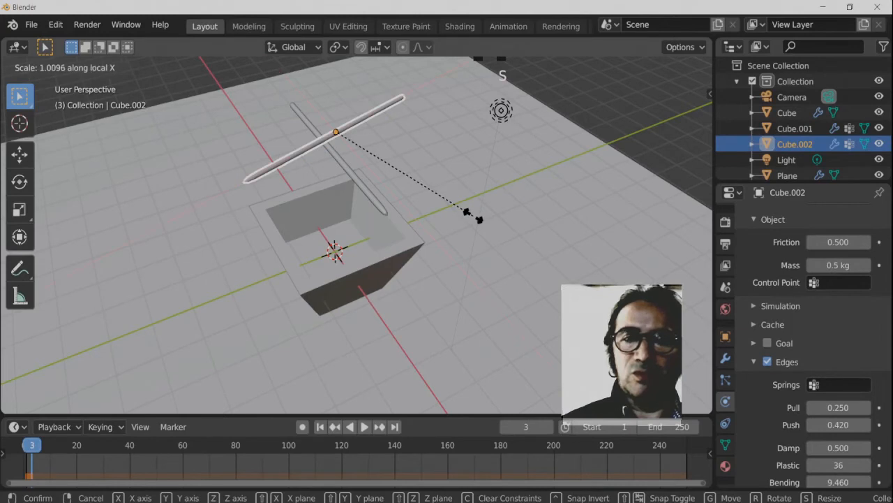
left_click(420, 202)
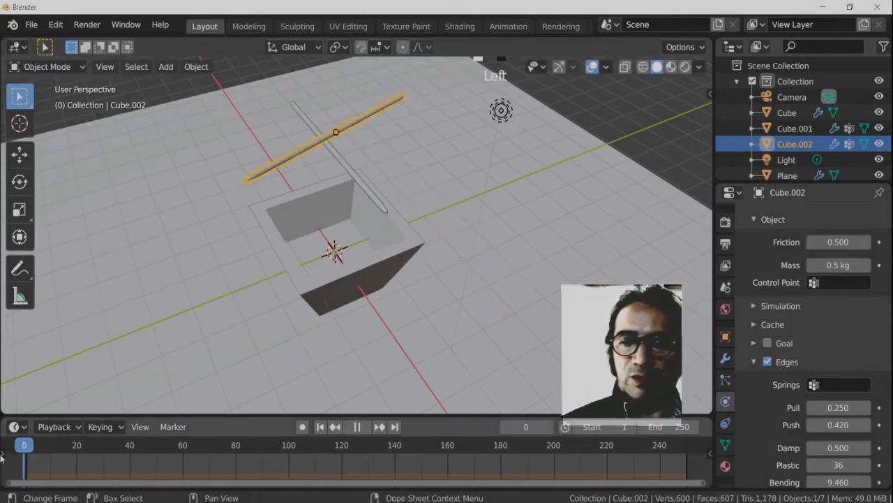
key("space")
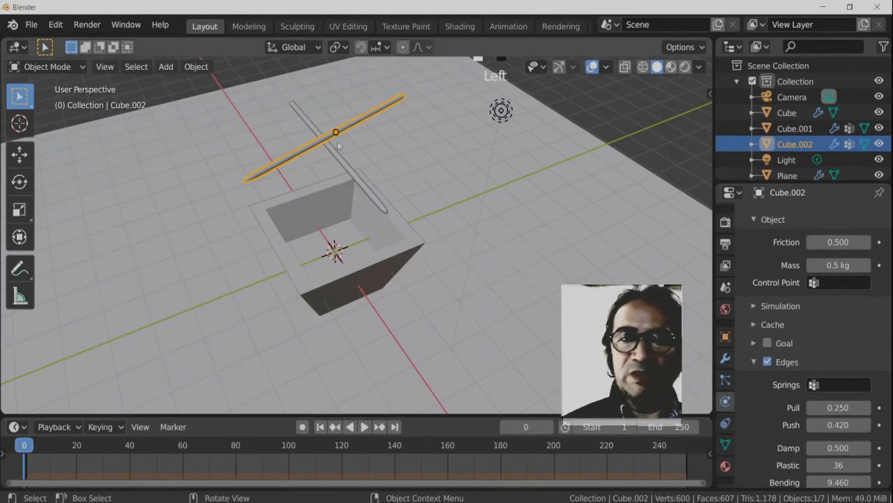
key("s")
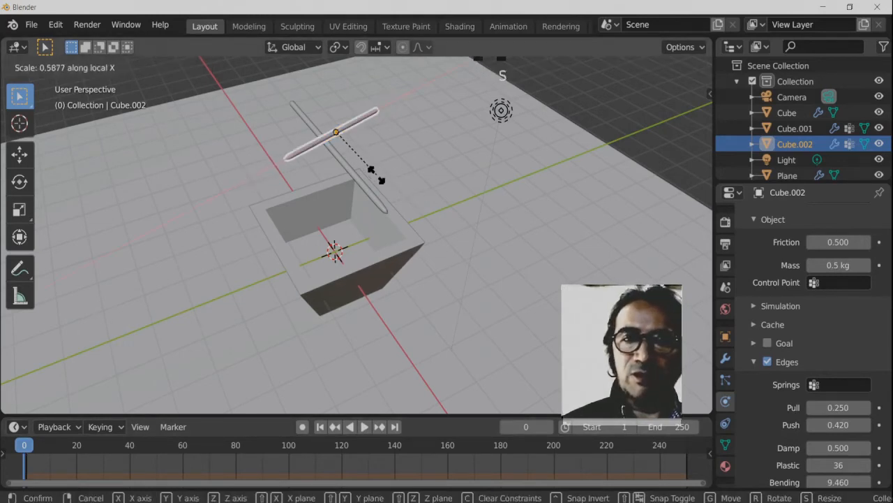
left_click(377, 176)
key("Tab")
key("Tab")
Play the simulation with the shortened beam, examine up close how the two beams meet, and pause it
mouse_move(392, 244)
middle_mouse_down("ctrl")
mouse_move(402, 189)
mouse_move(380, 244)
middle_mouse_up("ctrl")
key("space")
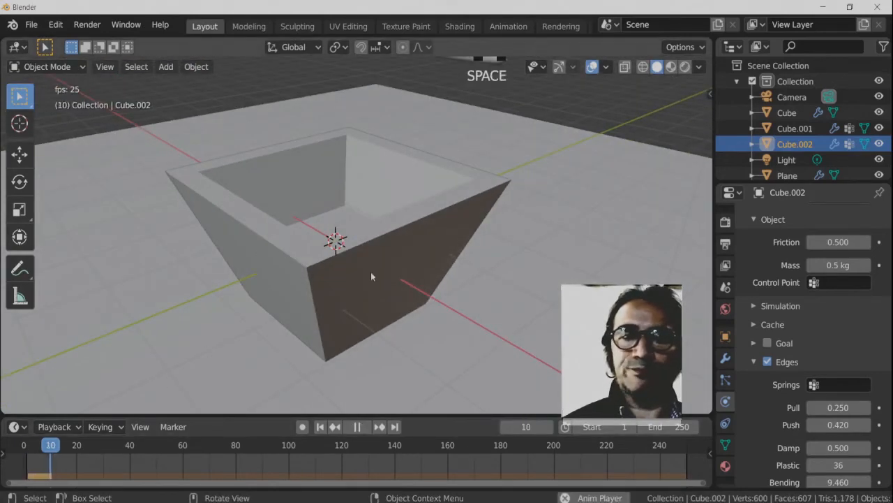
middle_click_drag(335, 306, 388, 282)
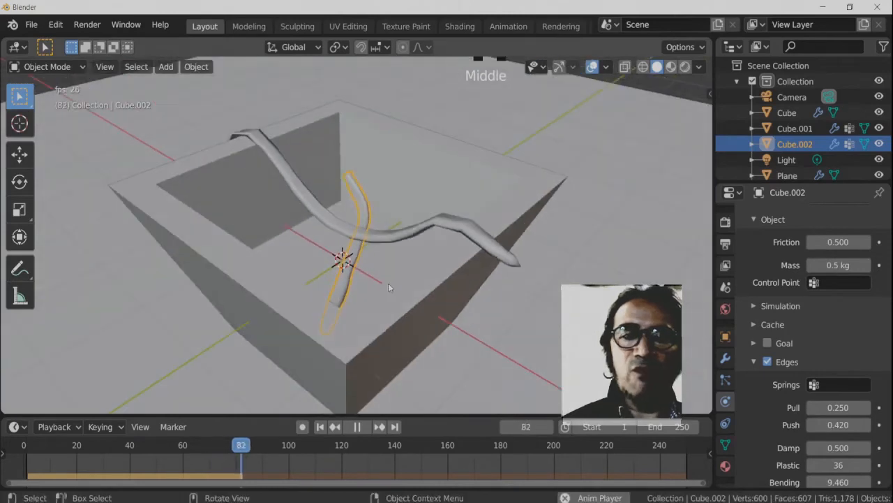
key("space")
Select the long lower beam, collapse its soft body Object and Edges settings, and enable Collision physics on it
left_click(380, 241)
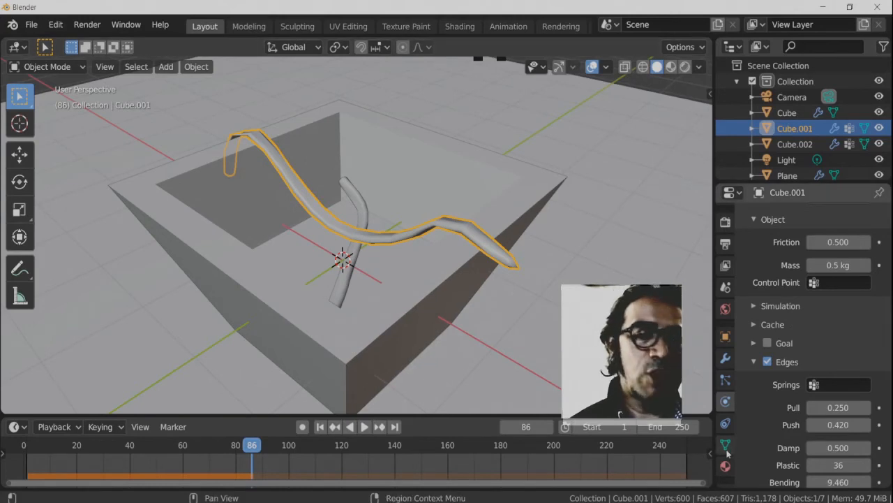
left_click(752, 221)
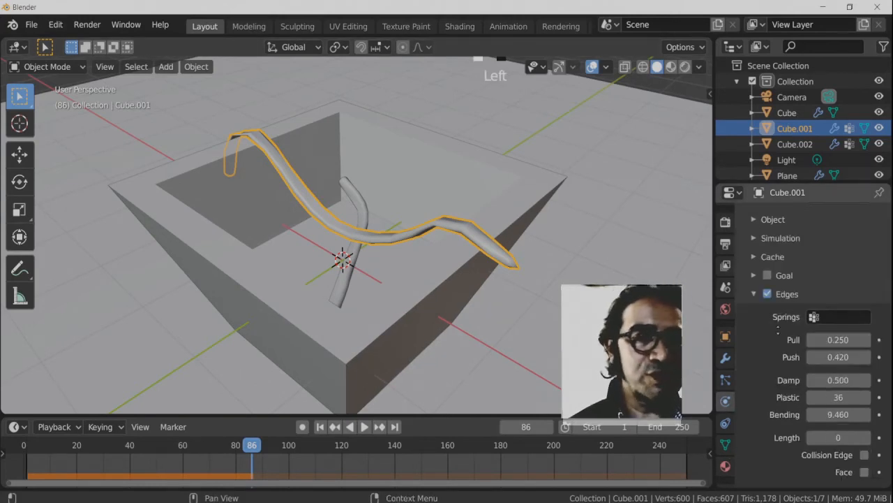
middle_click_drag(774, 323, 744, 371)
left_click(751, 349)
middle_click_drag(768, 289, 804, 309)
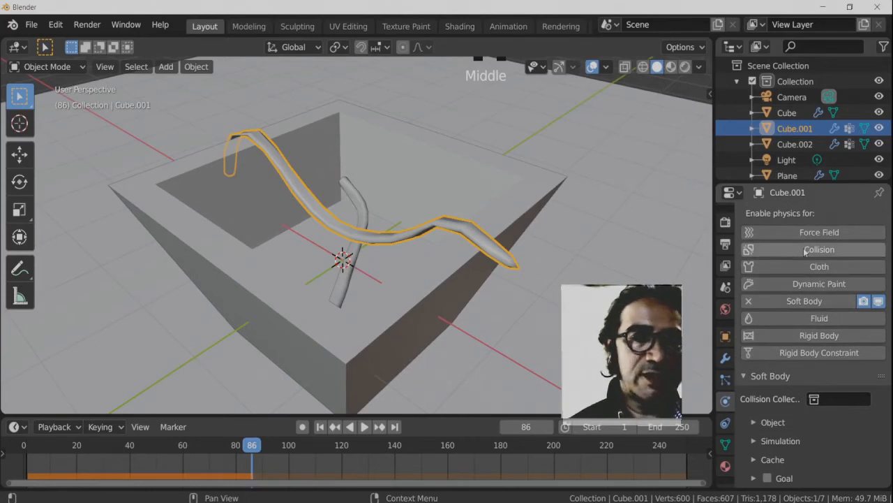
Select the short upper beam and replay the simulation from the start to check its contact with the long beam
left_click(344, 295)
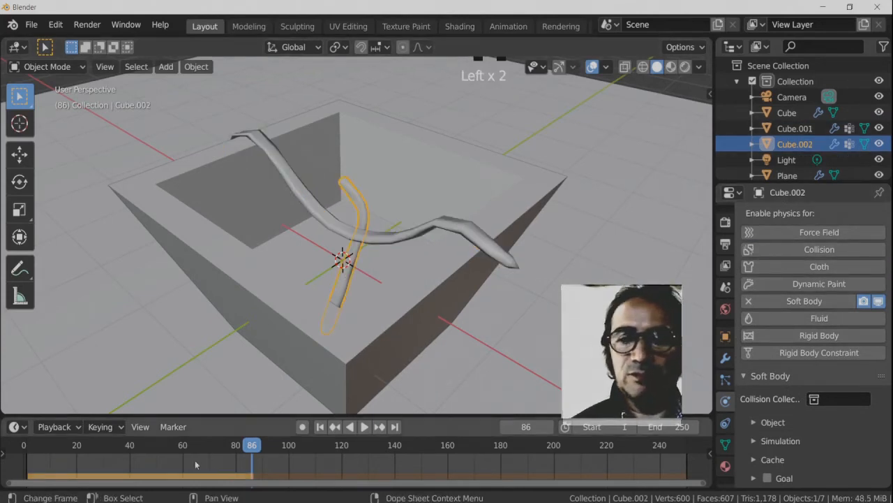
left_click_drag(58, 445, 45, 445)
key("space")
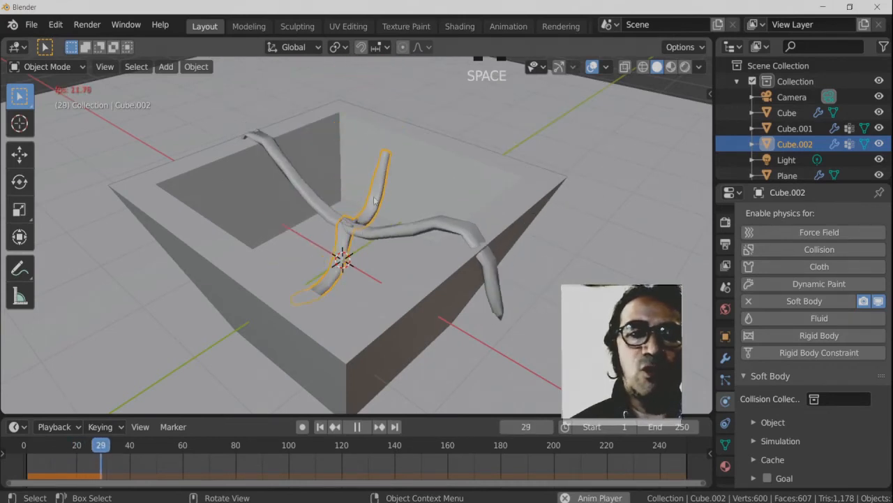
Examine the crossed beams' contact, pause the playback, and expand the short beam's soft body Solver settings
middle_click_drag(364, 256, 329, 241)
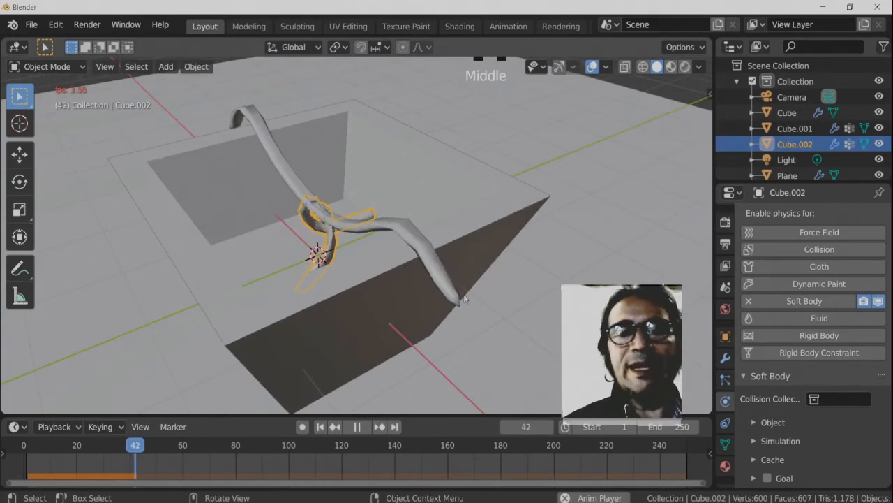
key("space")
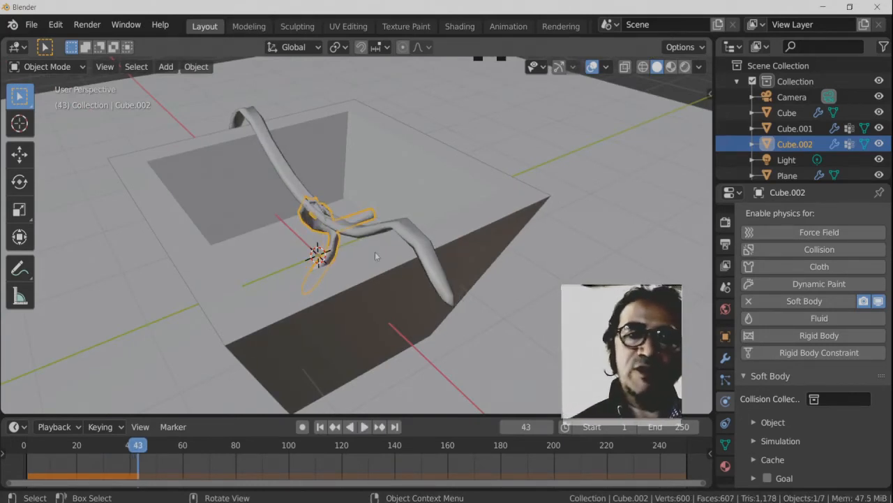
middle_click_drag(782, 366, 782, 292)
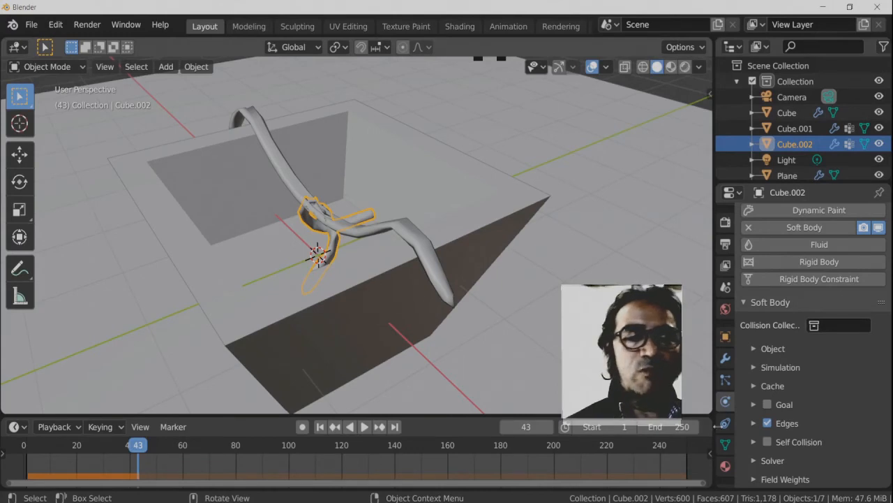
left_click(789, 464)
middle_click_drag(789, 464, 785, 356)
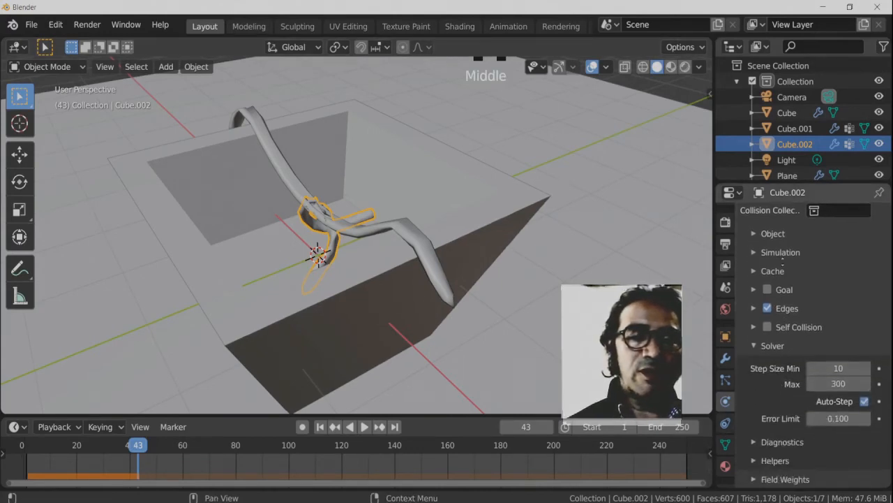
middle_click(785, 360)
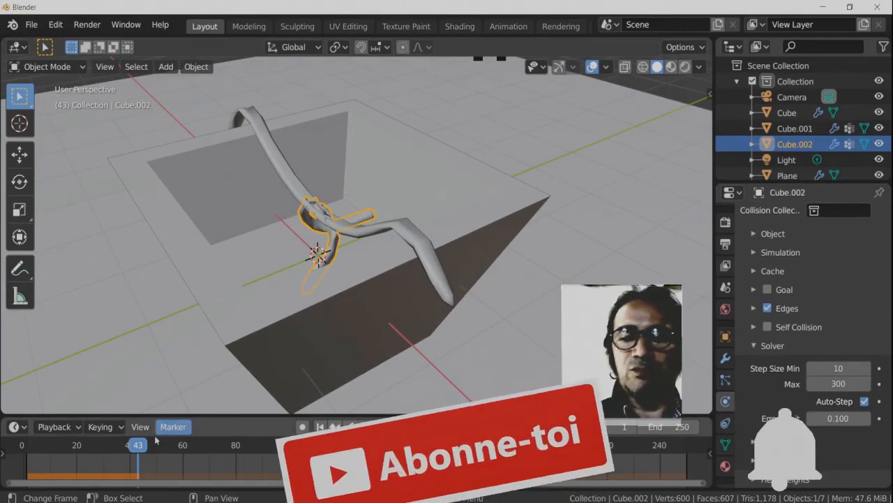
Return the timeline to frame 0 and expand the Helpers settings of the short beam's solver
left_click_drag(137, 447, 2, 471)
middle_click_drag(349, 315, 402, 283)
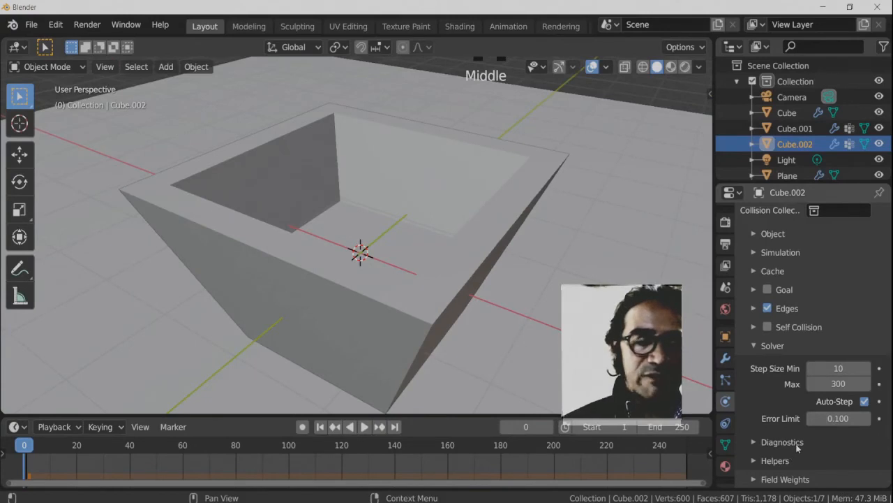
left_click(791, 464)
scroll(788, 355, "down", 2)
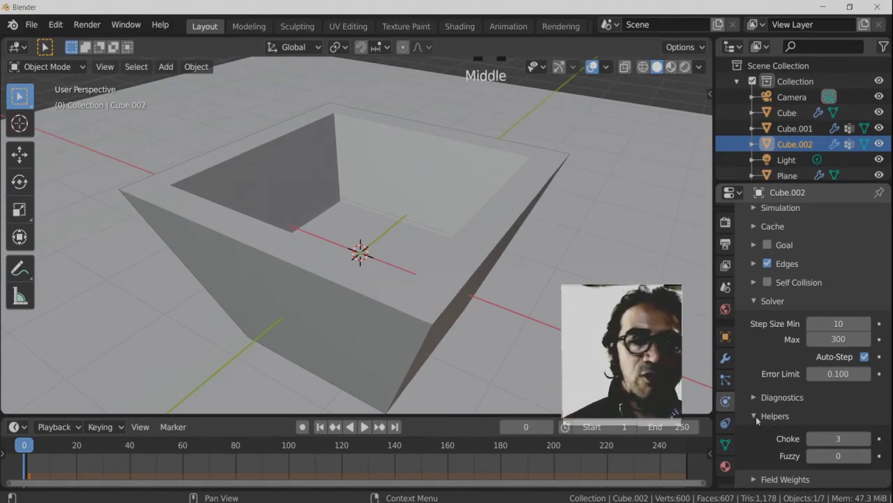
Select the box and set its Softbody And Cloth outer collision thickness to 0.146
left_click(498, 260)
left_click(498, 260)
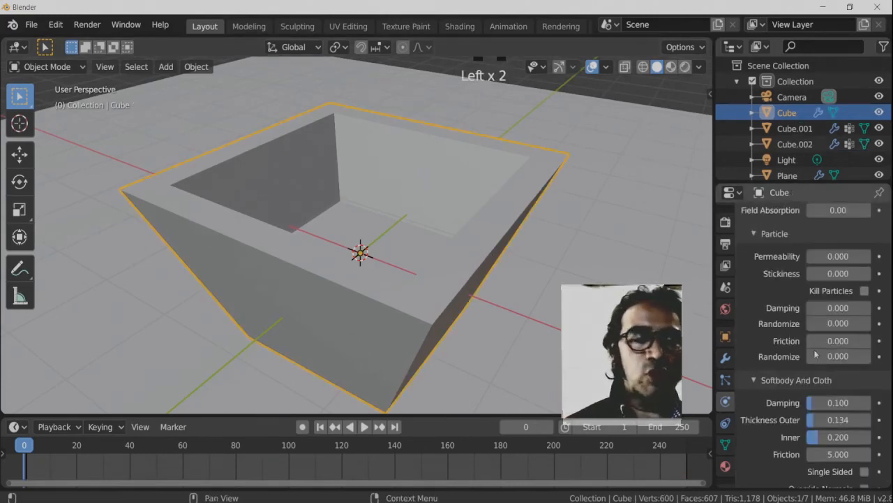
left_click(818, 423, "shift")
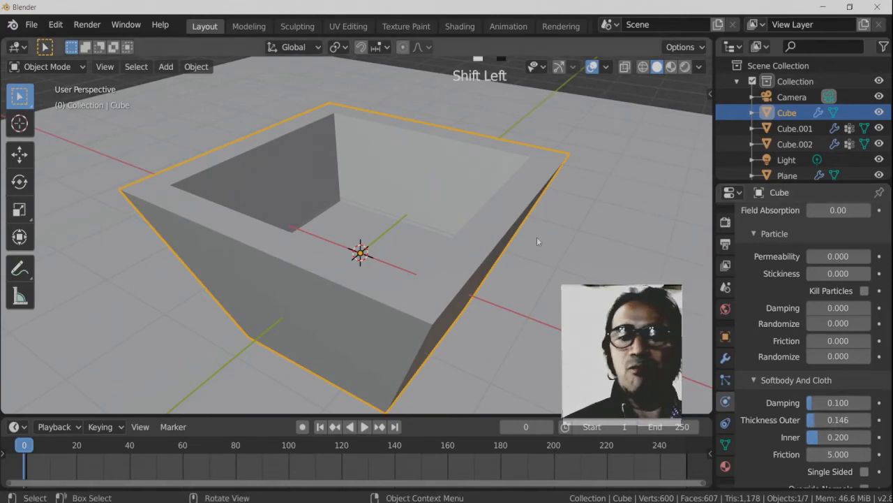
Replay the simulation from the start, check how both beams land on the box, and pause it at frame 31
middle_click_drag(536, 258, 533, 273, "ctrl")
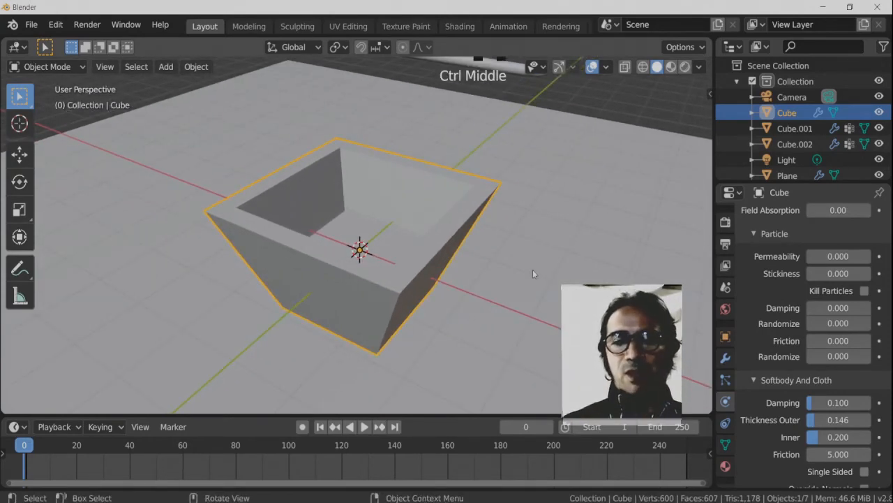
middle_click_drag(293, 295, 335, 290)
key("space")
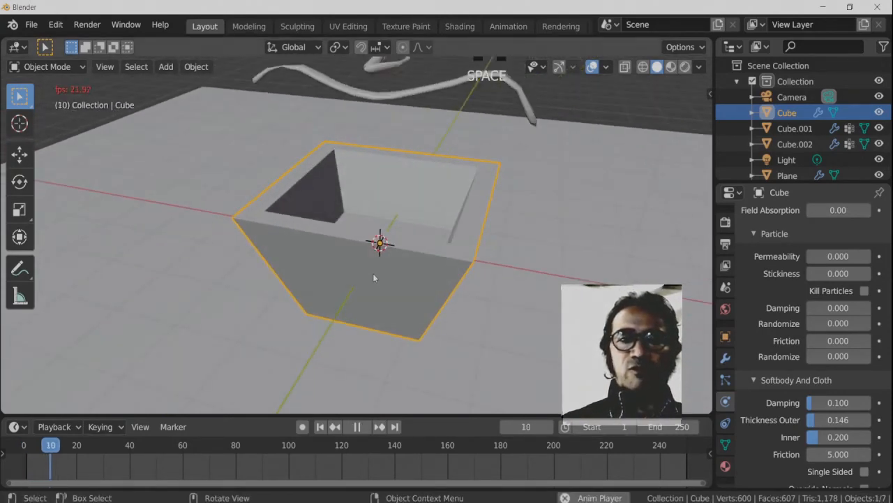
key("space")
left_click_drag(85, 446, 3, 453)
key("space")
middle_click_drag(321, 255, 397, 274, "ctrl")
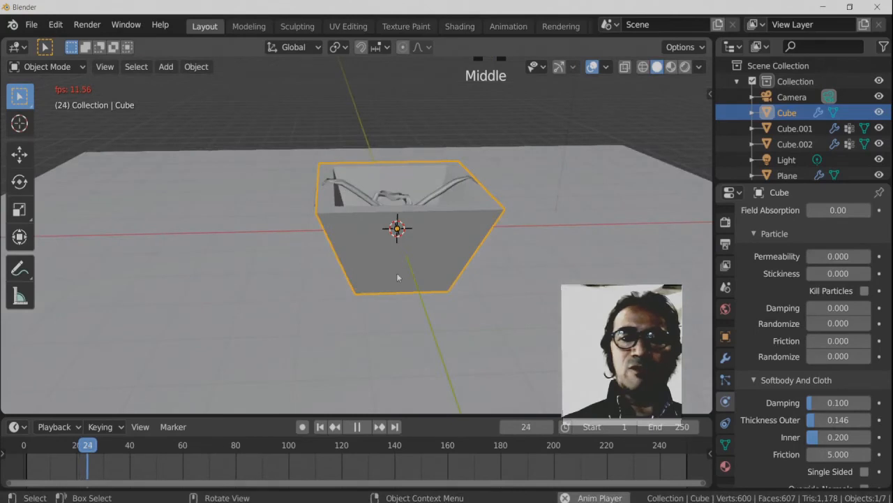
middle_click_drag(395, 317, 397, 284)
key("space")
Select the striped ball and enable its soft body simulation in the viewport
middle_click_drag(516, 258, 433, 349, "ctrl")
left_click(260, 136)
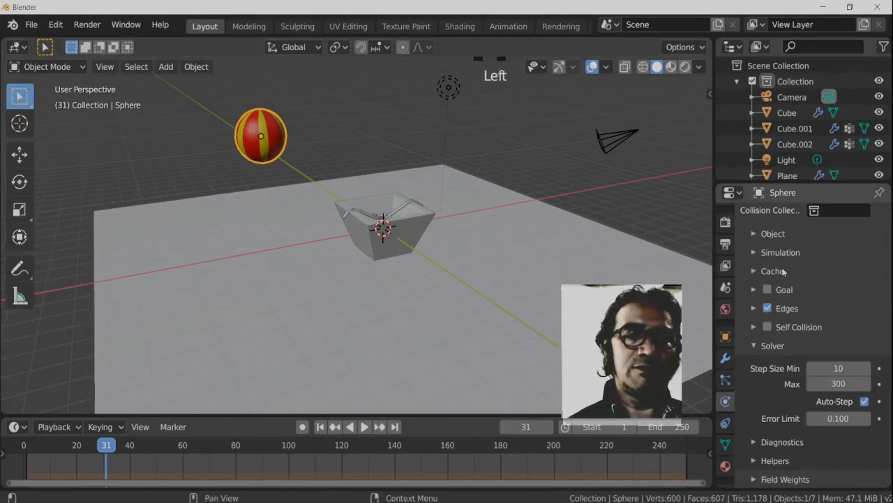
middle_click_drag(783, 270, 792, 459)
left_click(878, 304)
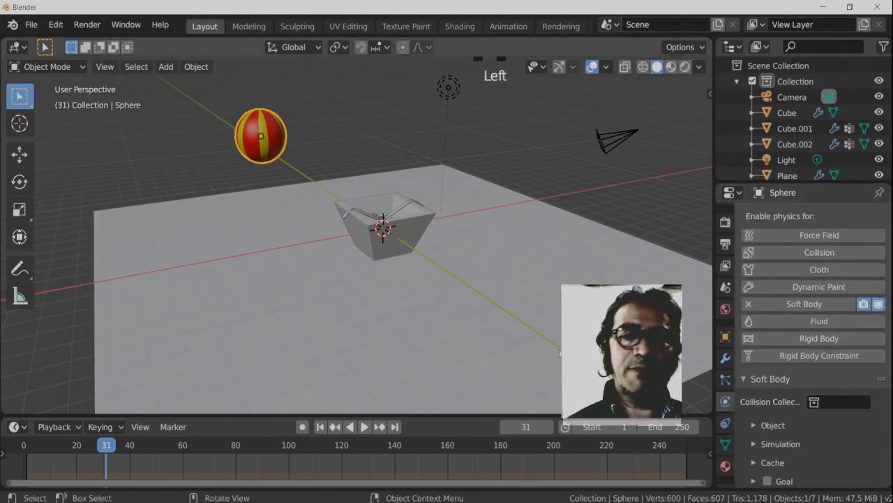
Play the simulation from the start, then replay it to check the ball's bounce on the plane, pausing at frame 32
left_click(26, 451)
key("space")
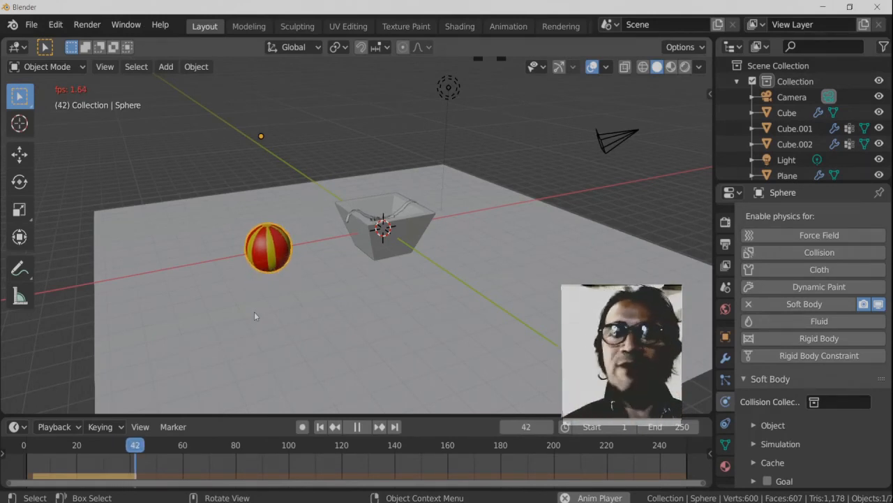
key("space")
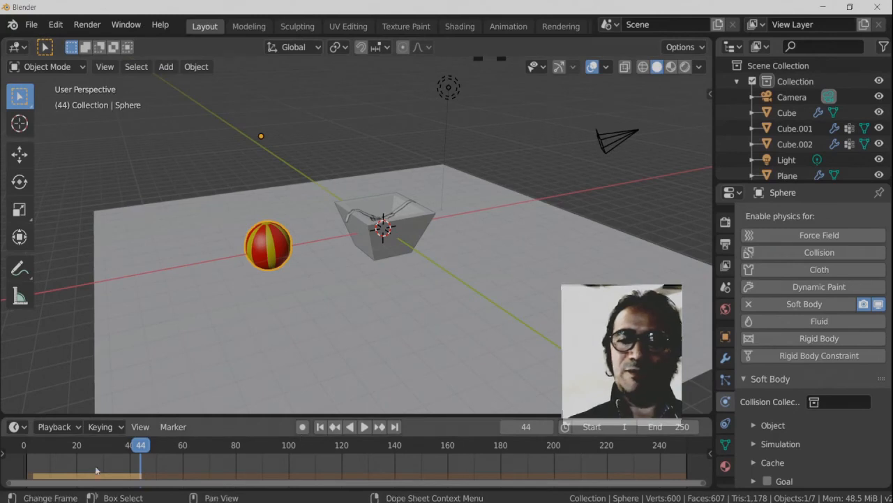
key("space")
key("Left")
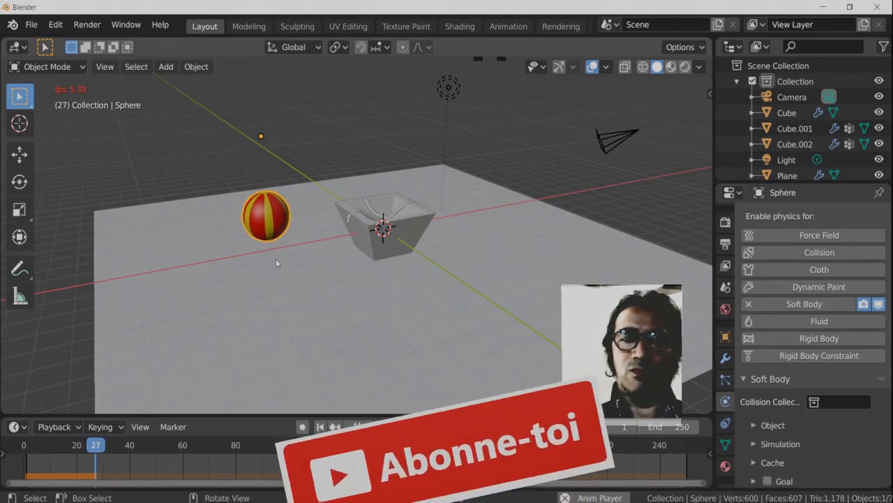
key("space")
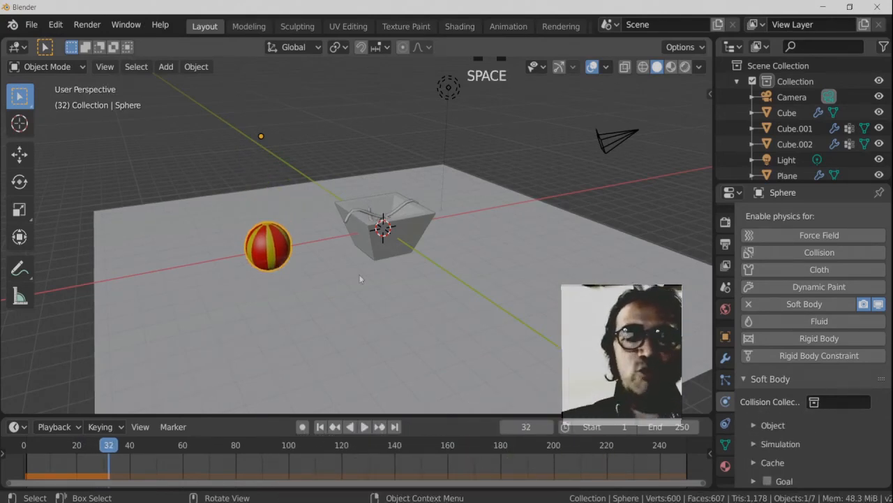
Collapse the ball's soft body Solver settings and expand its Cache settings down to the baking options
middle_click_drag(787, 475, 786, 377)
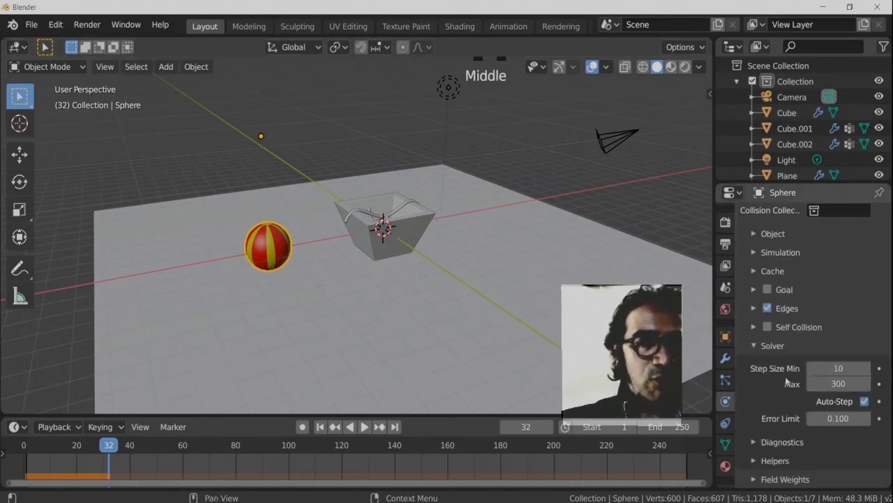
left_click(753, 349)
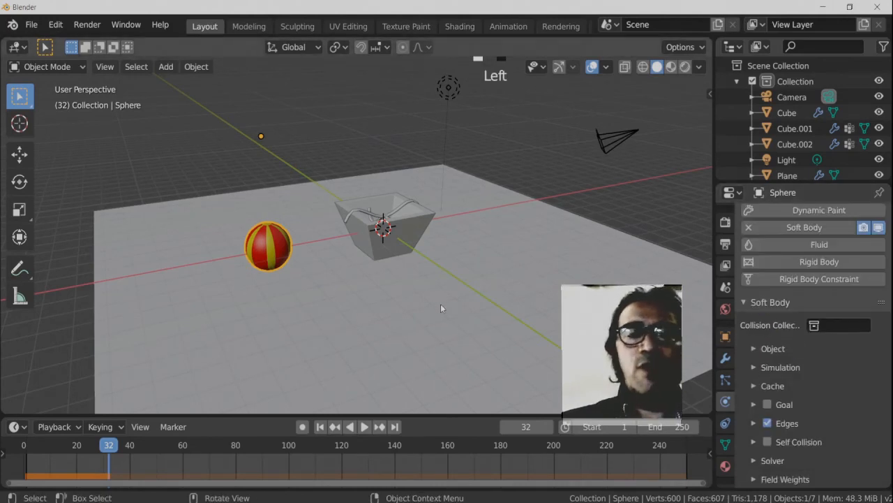
middle_click_drag(516, 321, 460, 292)
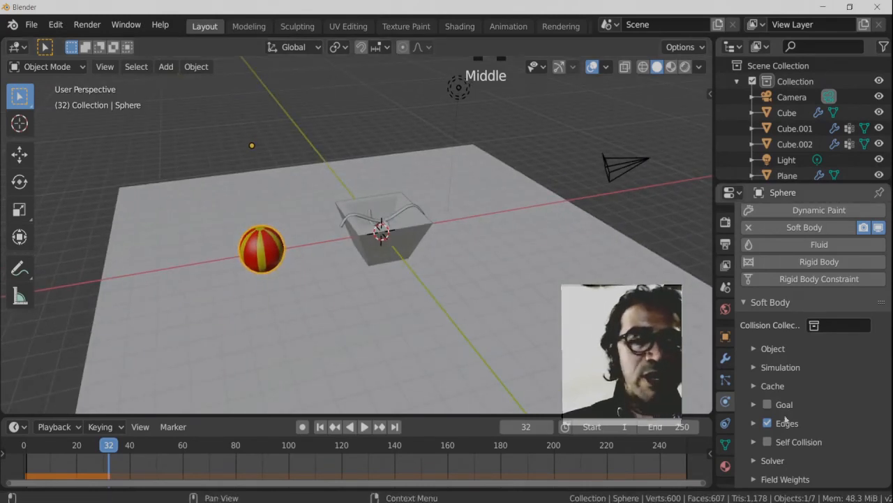
left_click(753, 386)
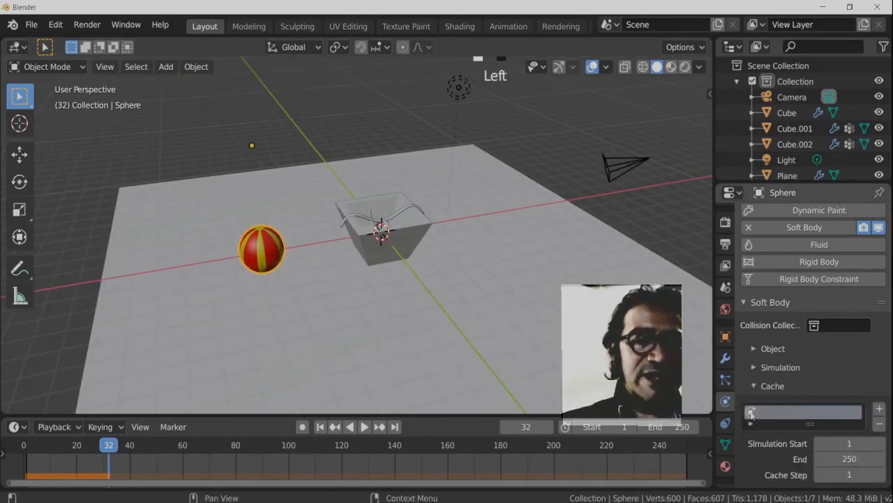
scroll(768, 363, "down", 5)
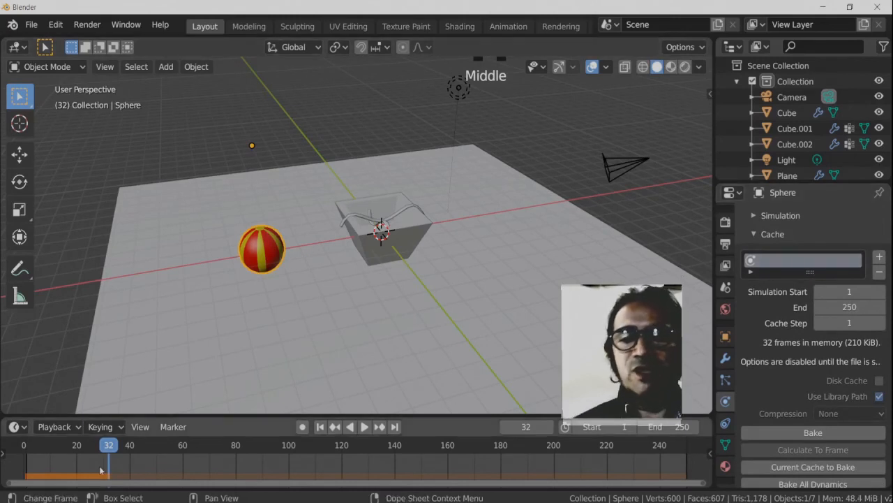
Return the timeline to frame 0, enlarge the ball's cache list, and review the available bake commands
left_click_drag(108, 447, 24, 447)
middle_click_drag(281, 258, 419, 163)
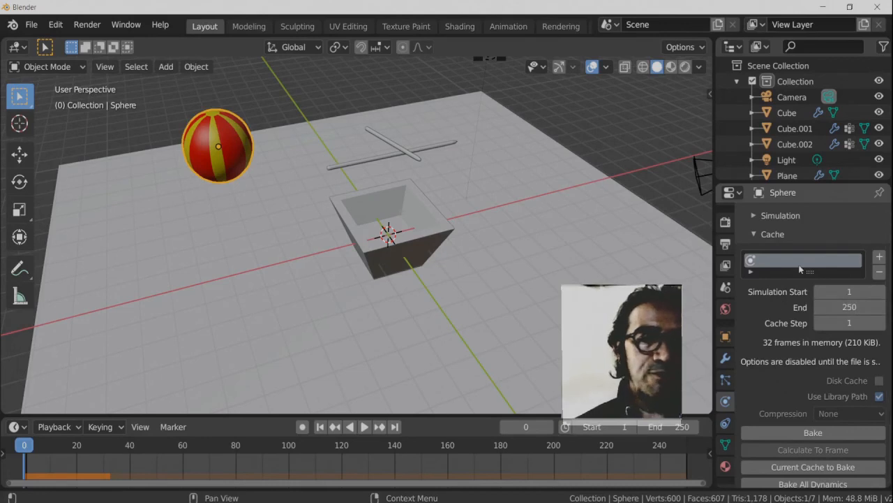
left_click_drag(809, 273, 809, 287)
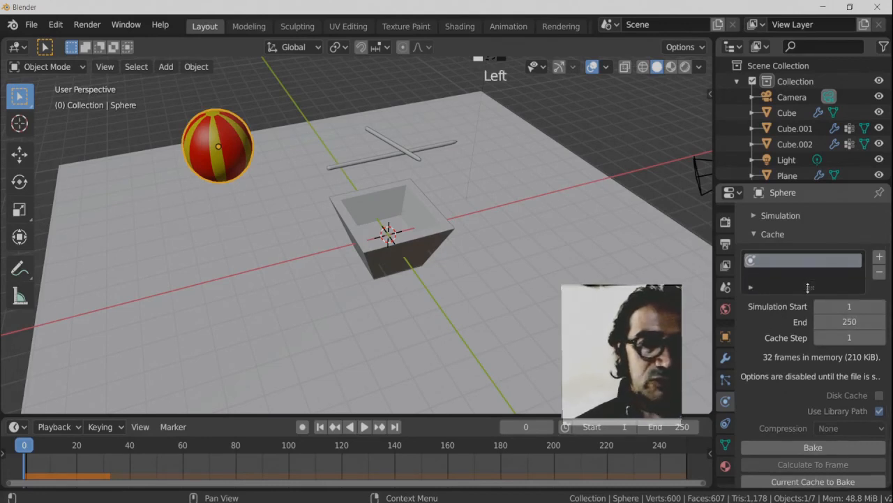
middle_click_drag(795, 423, 808, 378)
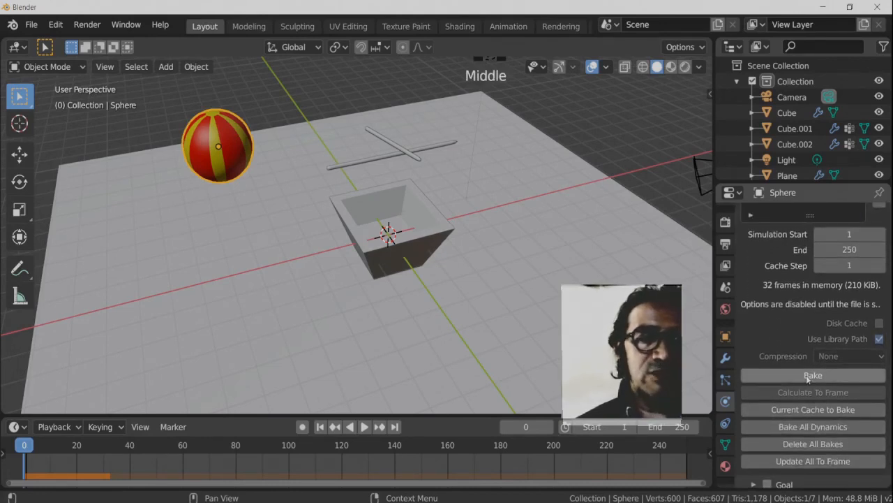
left_click(31, 25)
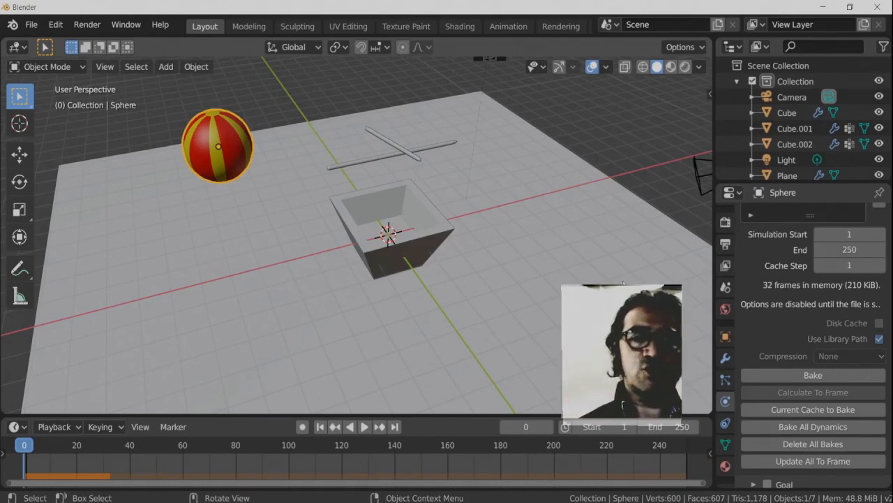
middle_click_drag(535, 326, 538, 308)
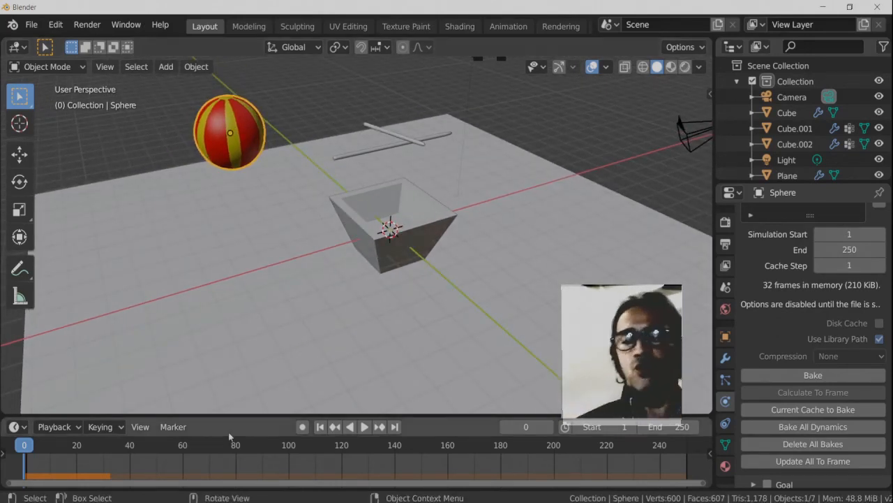
Replay the simulation from frame 0 and watch the ball and both beams fall
left_click_drag(59, 451, 24, 447)
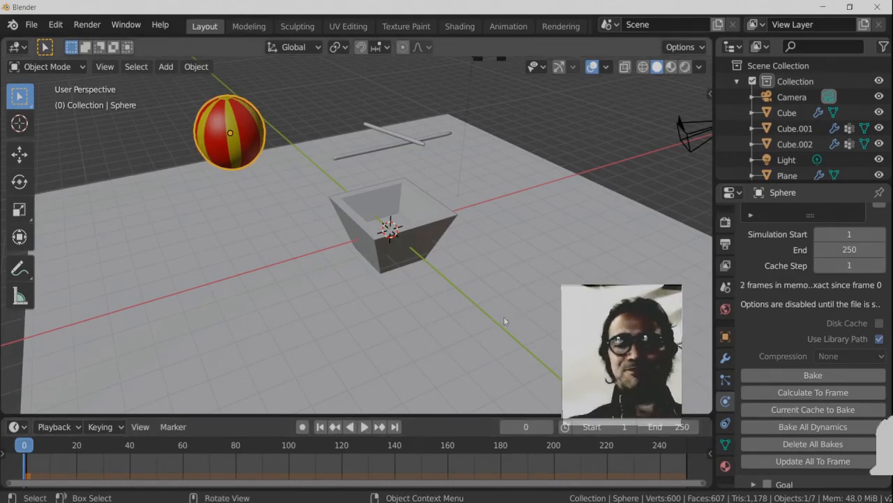
left_click(364, 427)
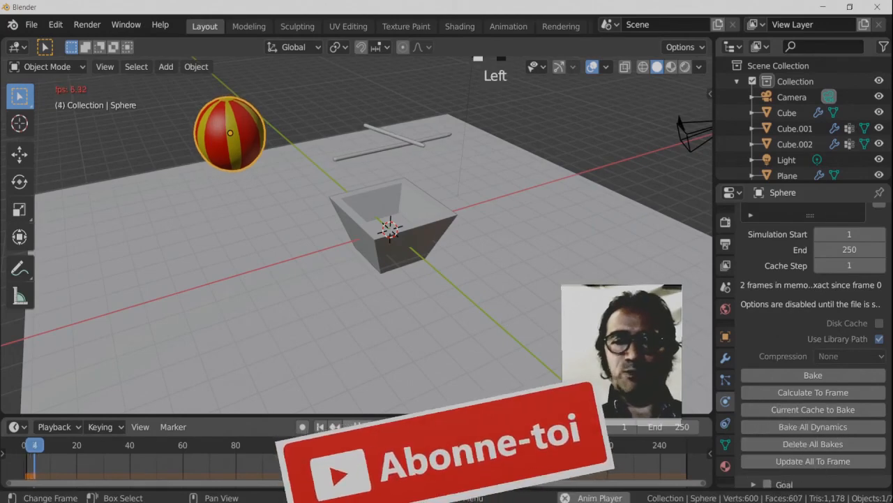
middle_click_drag(466, 262, 458, 266)
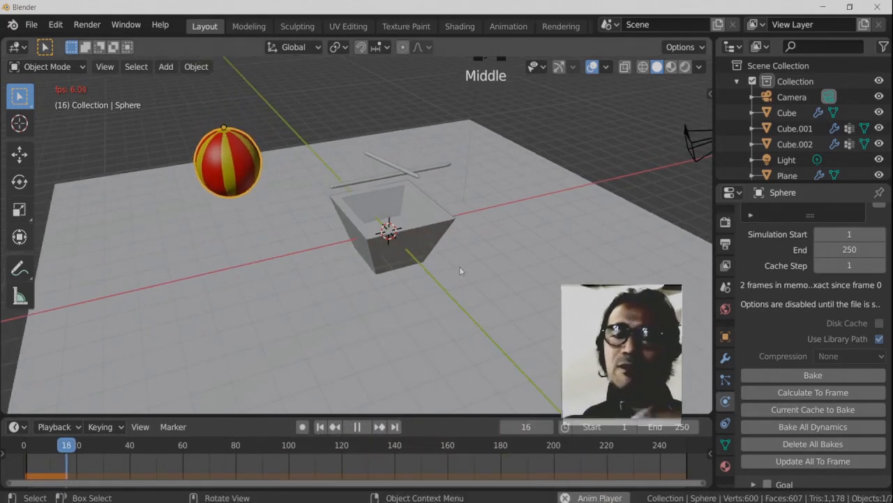